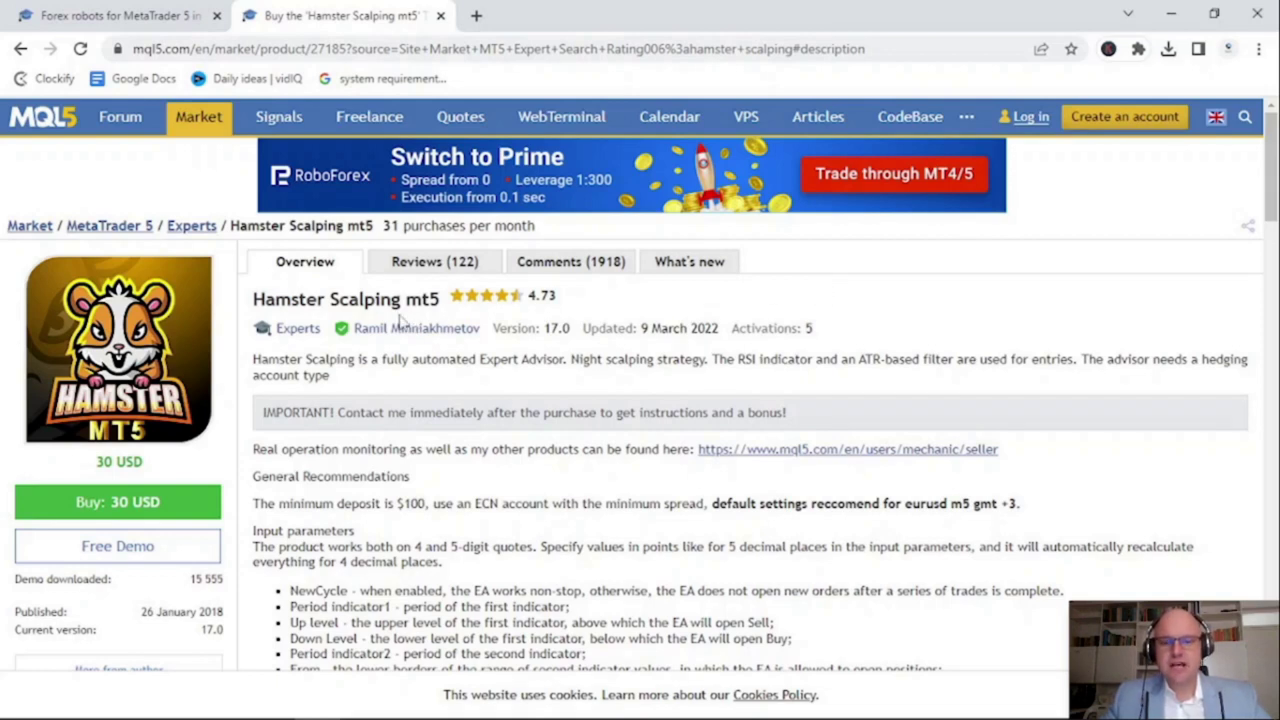
# Highlight the Hamster Scalping name, 30 USD price, night scalping, ATR entry filter and hedging requirement
pyautogui.moveTo(401, 305); pyautogui.dragTo(254, 300)
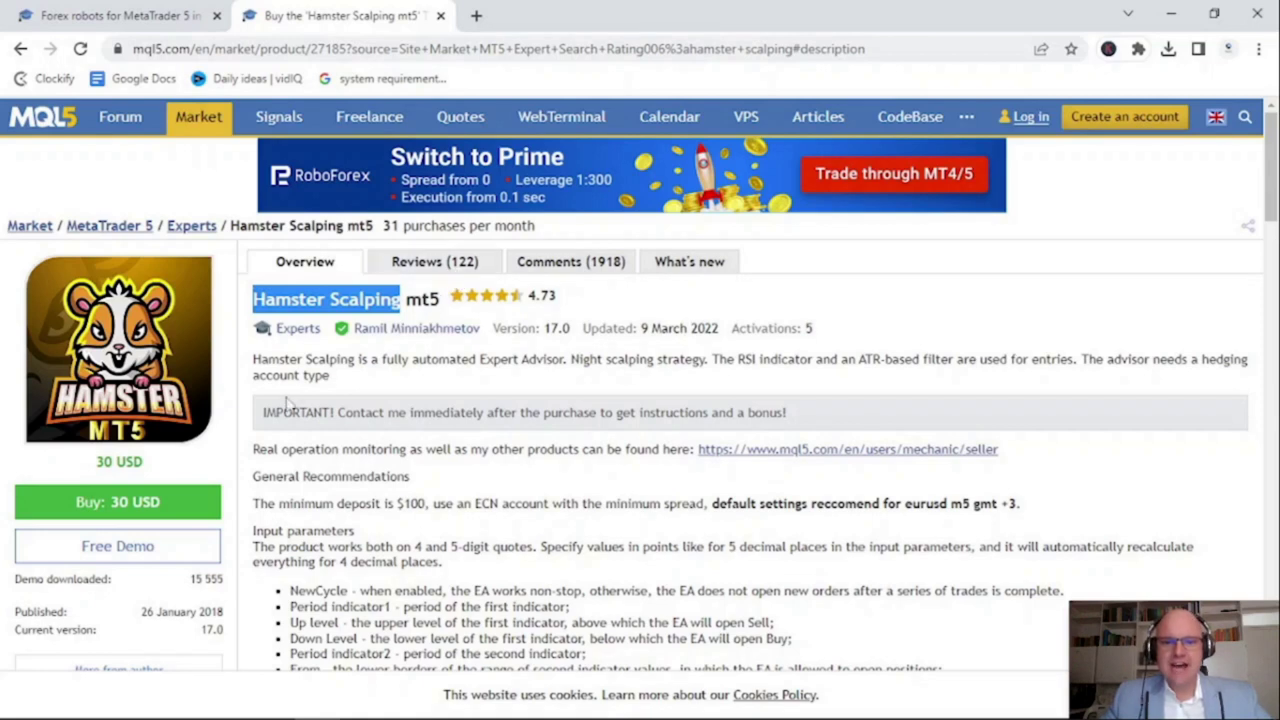
pyautogui.moveTo(155, 462); pyautogui.dragTo(86, 462)
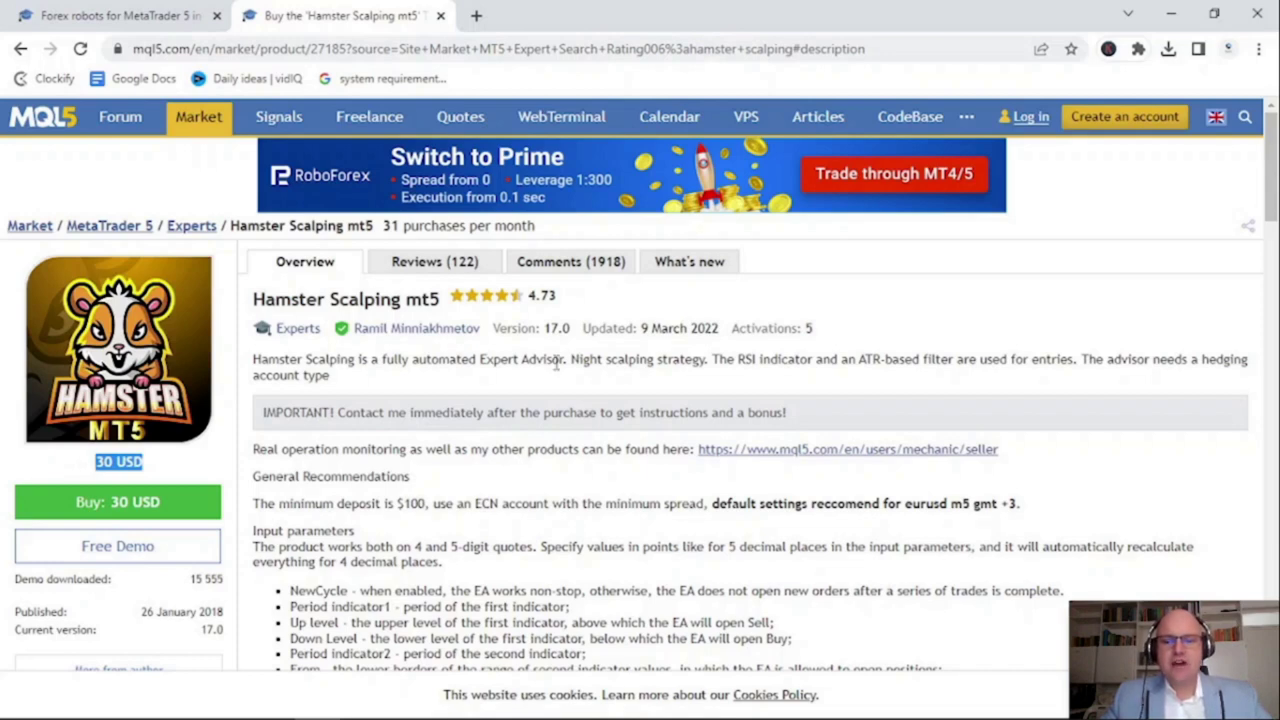
pyautogui.moveTo(569, 363); pyautogui.dragTo(705, 362)
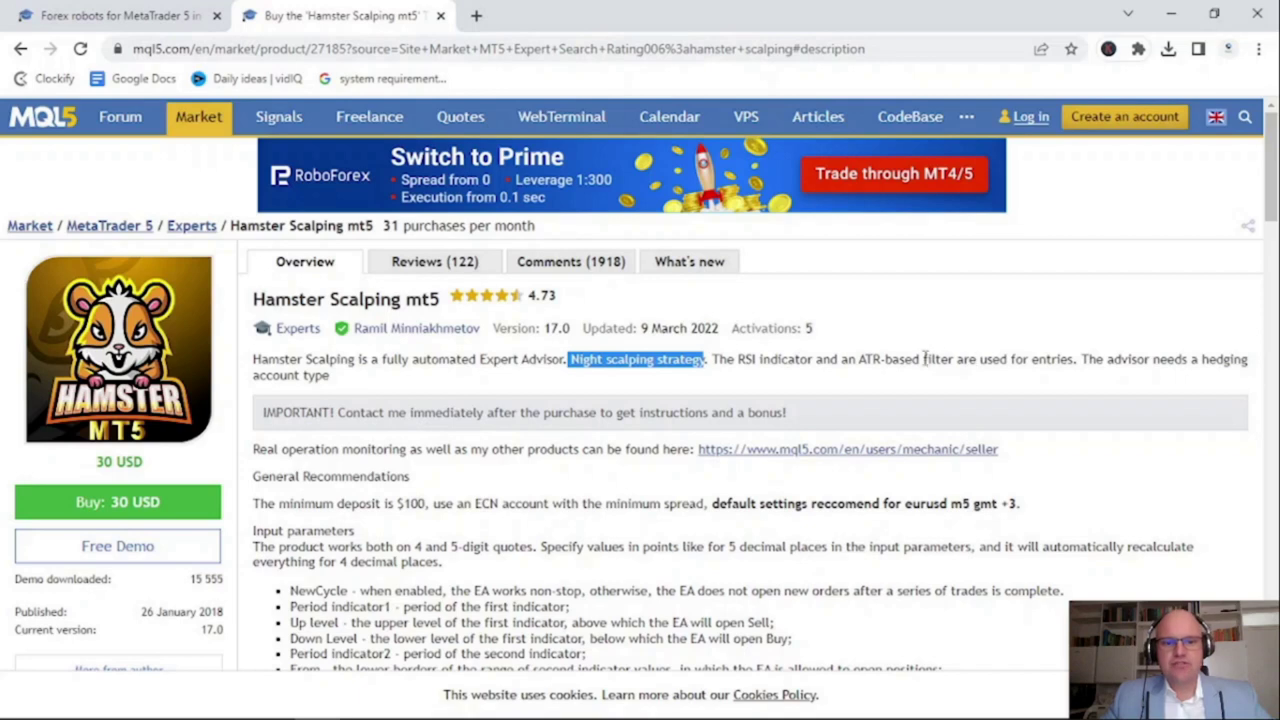
pyautogui.moveTo(737, 359); pyautogui.dragTo(918, 363)
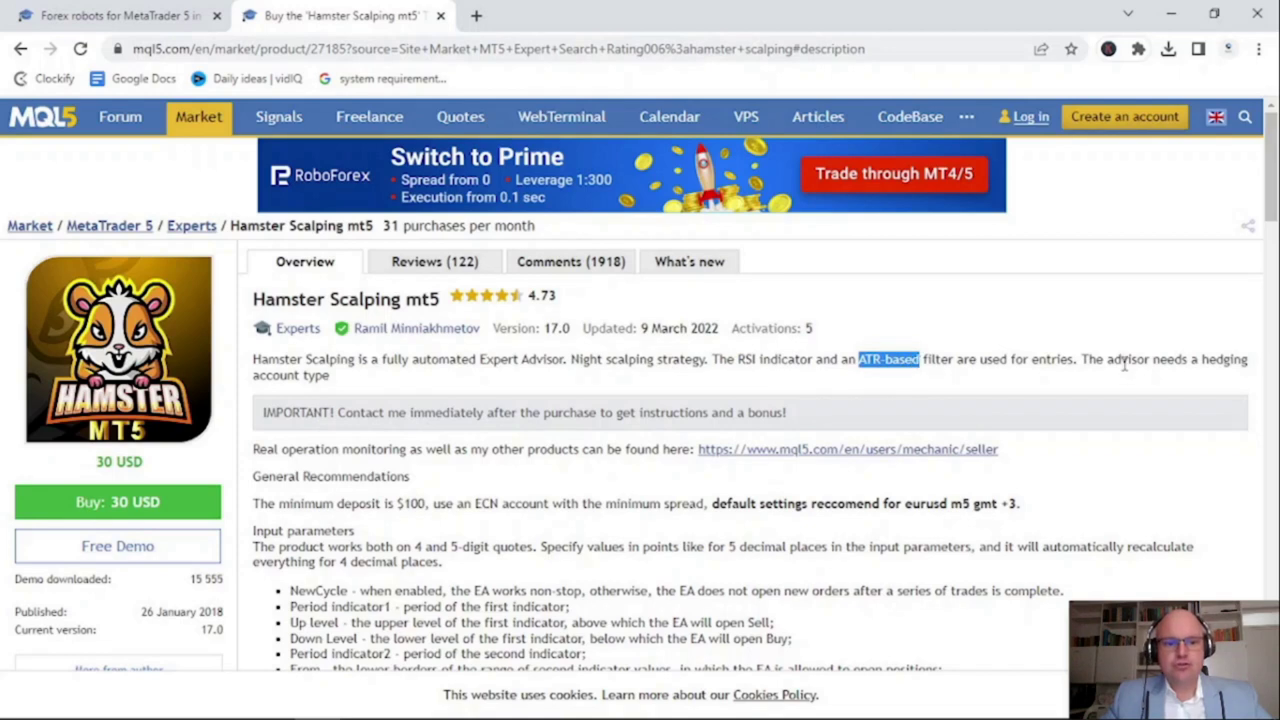
pyautogui.moveTo(1199, 359); pyautogui.dragTo(1246, 360)
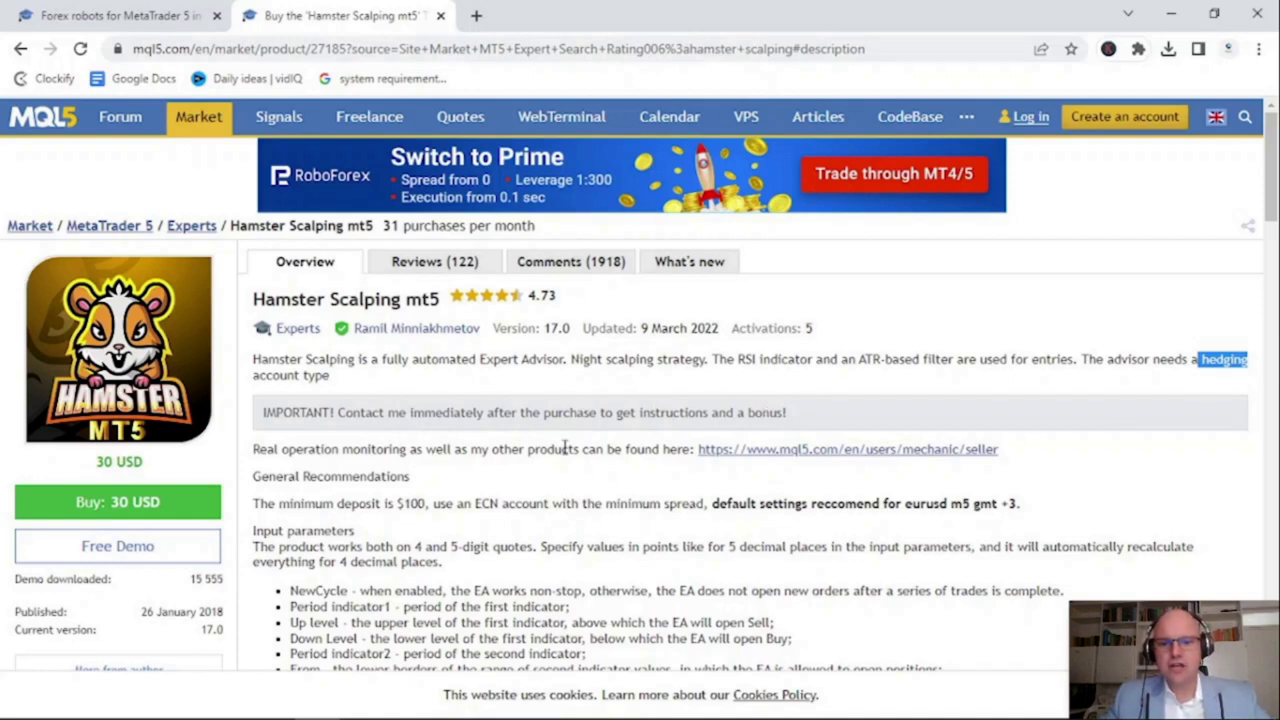
# Go to the author's seller profile and open Hamster Scalping from its Published signals list
pyautogui.click(755, 451)
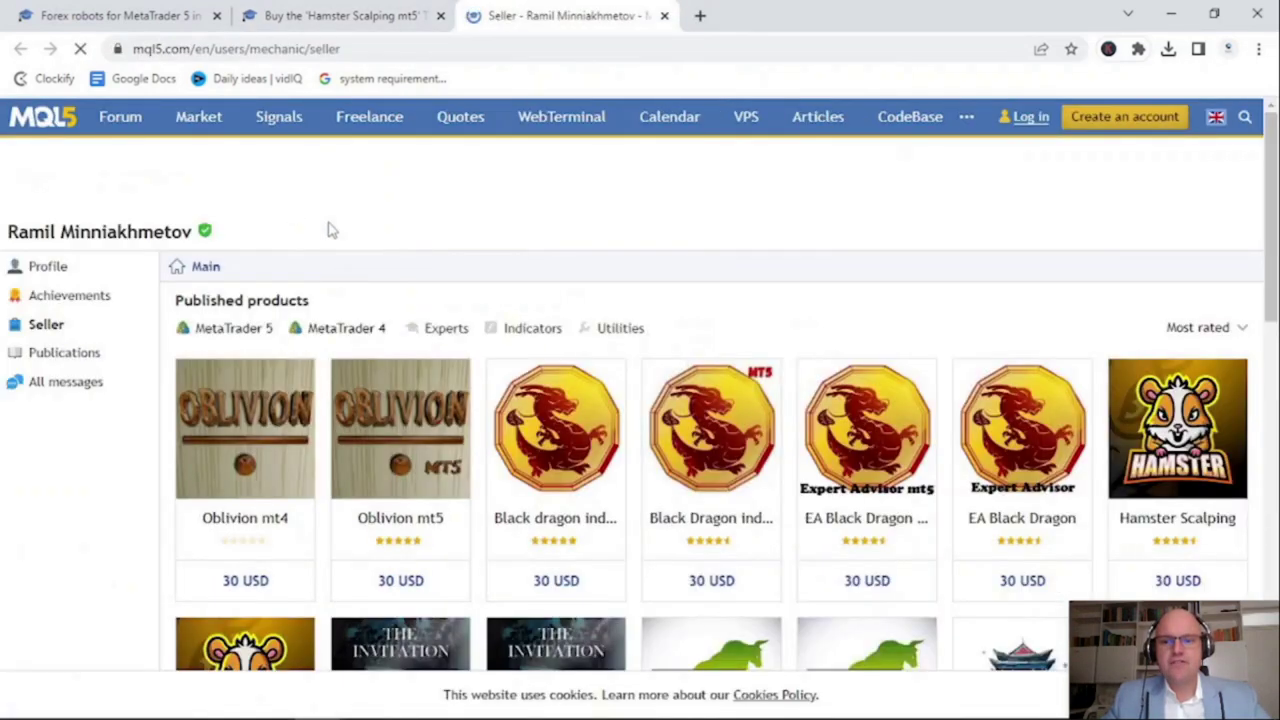
pyautogui.scroll(-2, 677, 314)
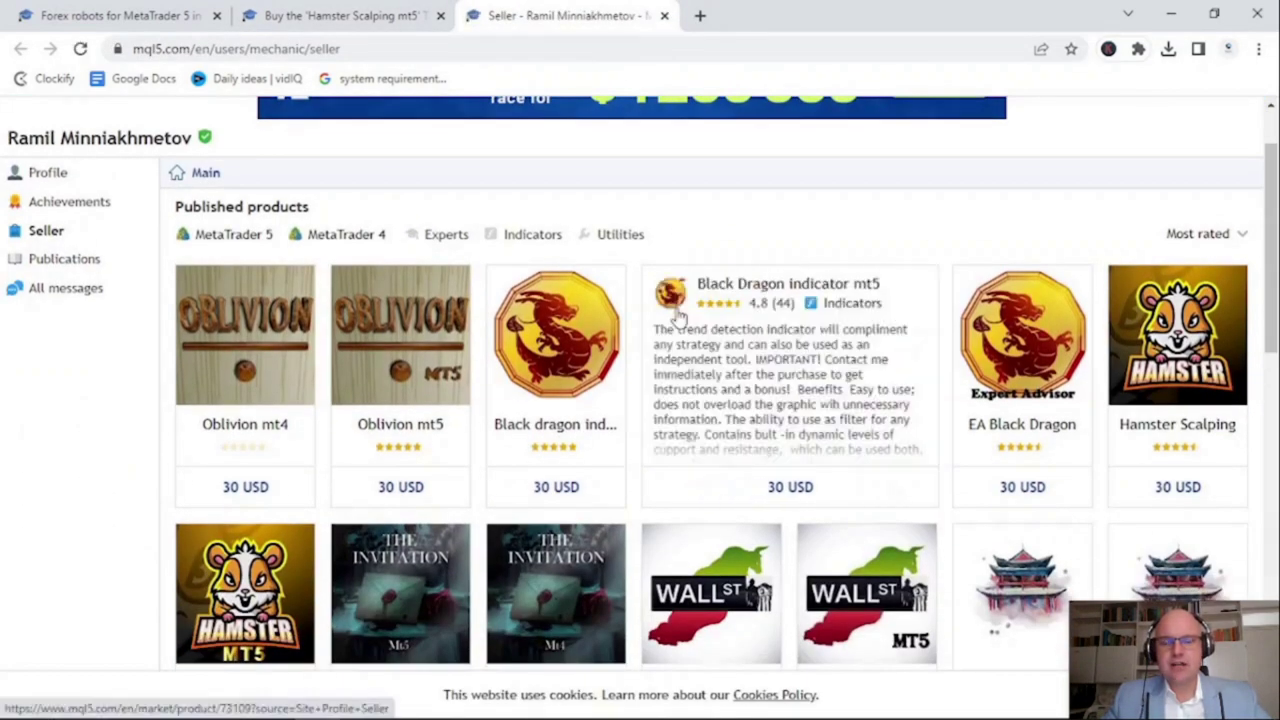
pyautogui.moveTo(244, 342)
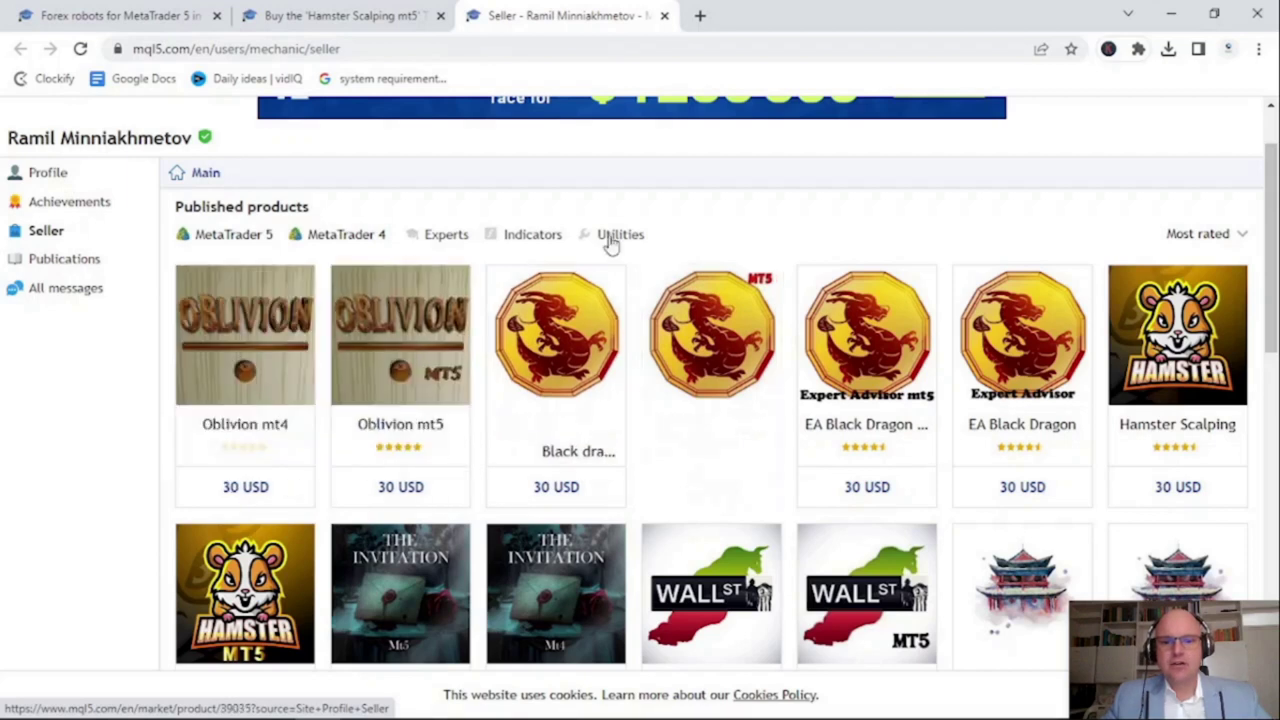
pyautogui.moveTo(710, 410)
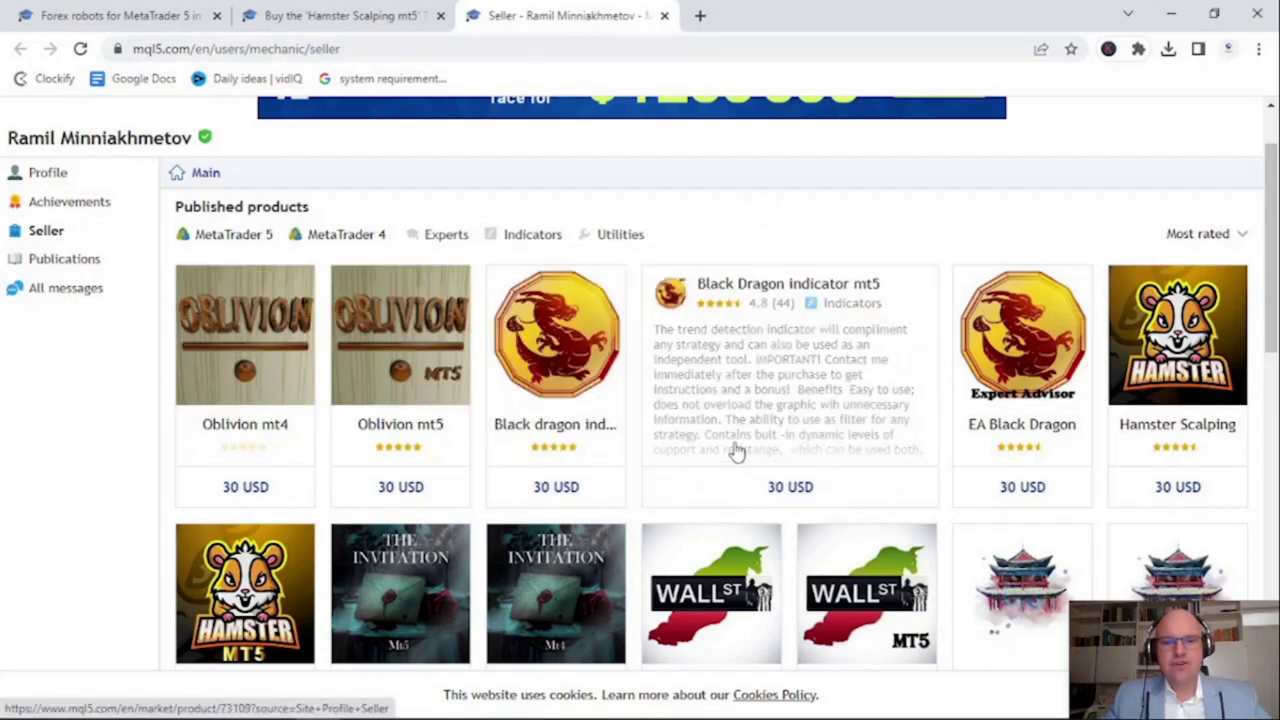
pyautogui.scroll(-1, 734, 449)
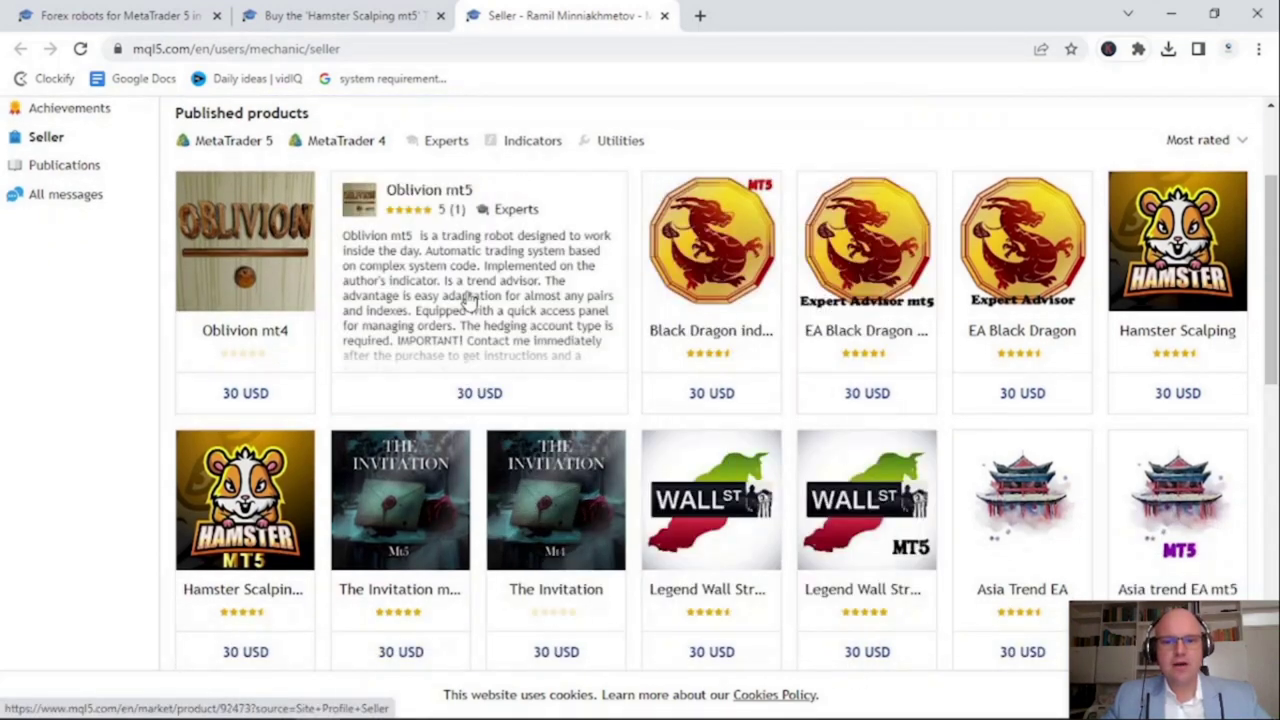
pyautogui.scroll(-3, 470, 300)
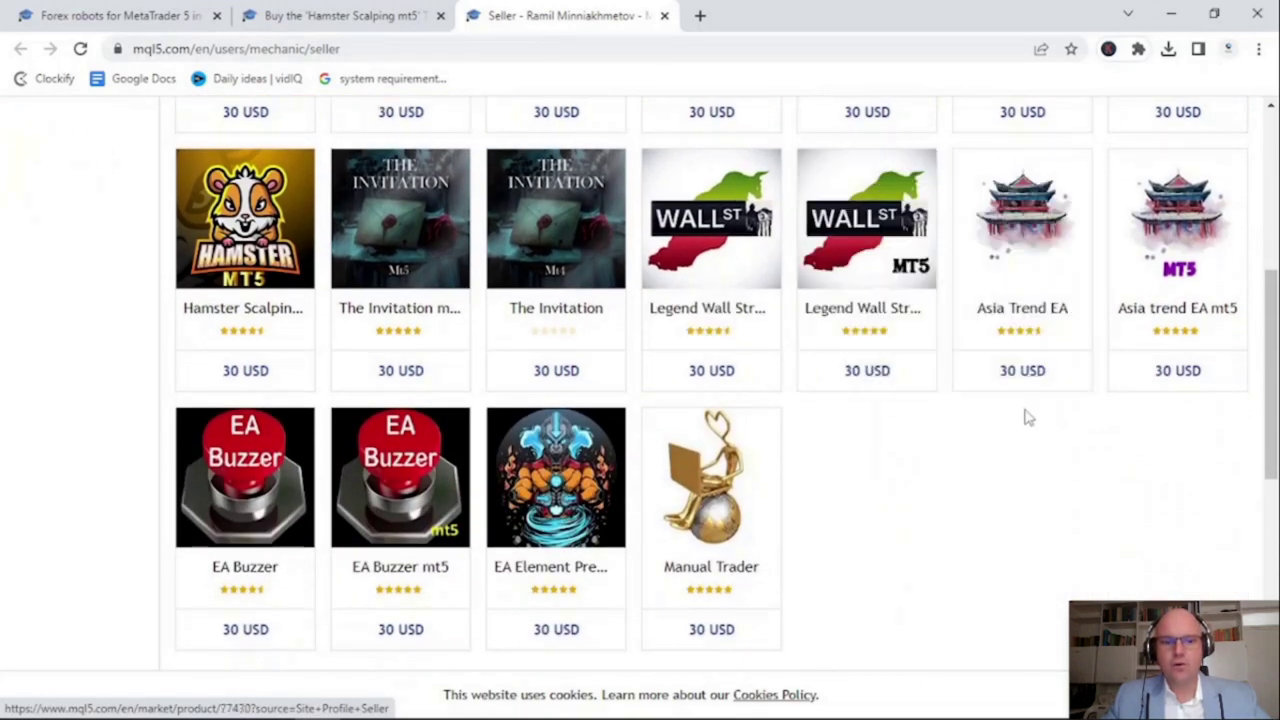
pyautogui.scroll(-2, 1026, 417)
pyautogui.scroll(-2, 1030, 410)
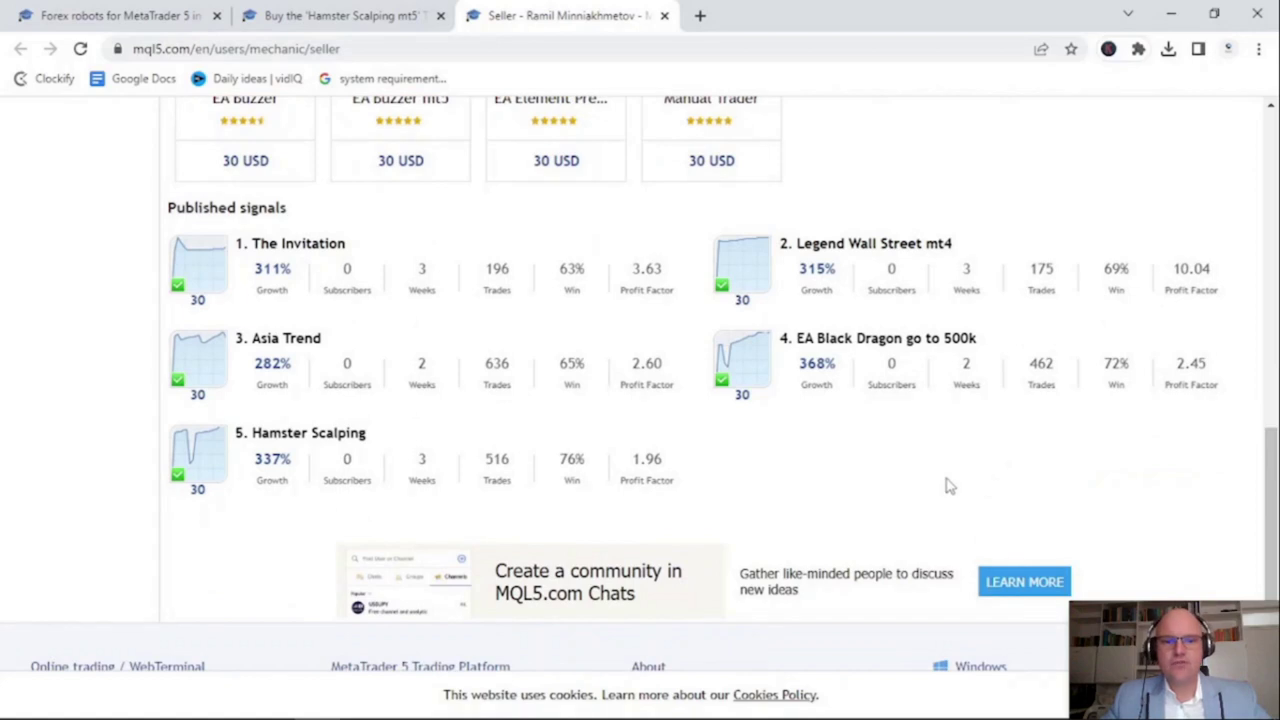
pyautogui.click(292, 440)
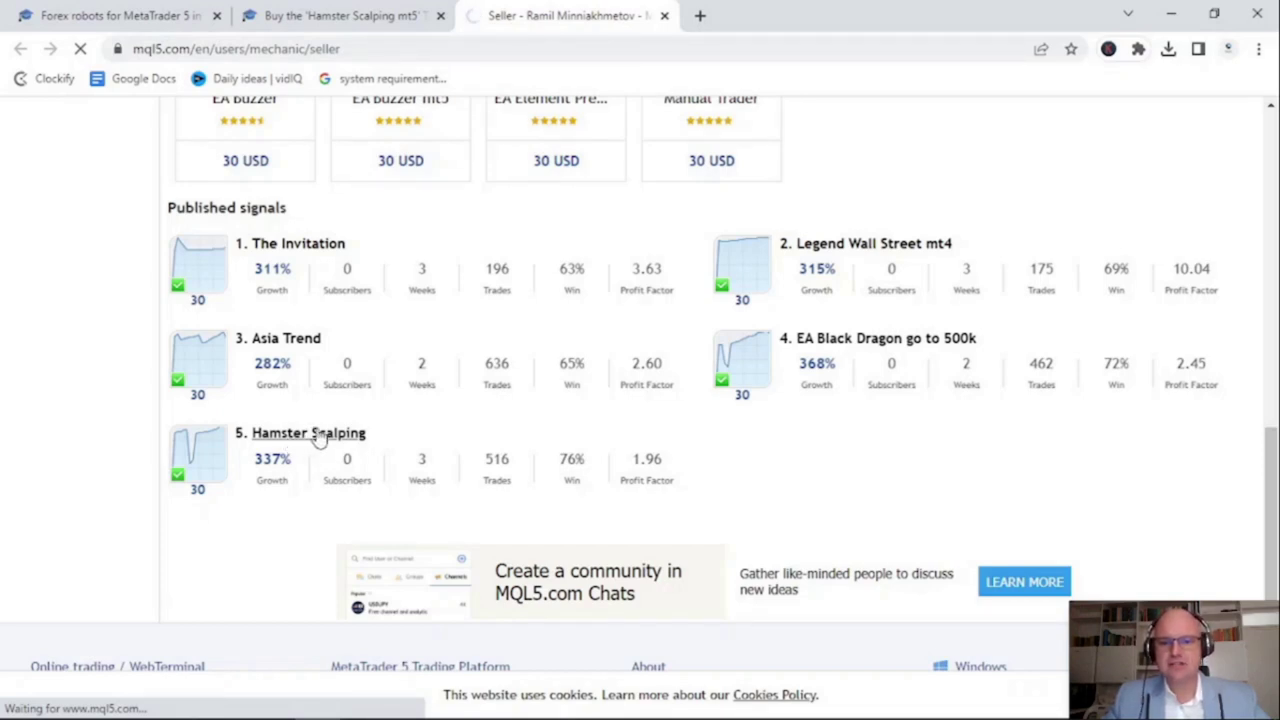
# Look through the signal's Growth, Balance and Equity charts, then switch back to the 'Buy the Hamster Scalping mt5' tab
pyautogui.click(201, 443)
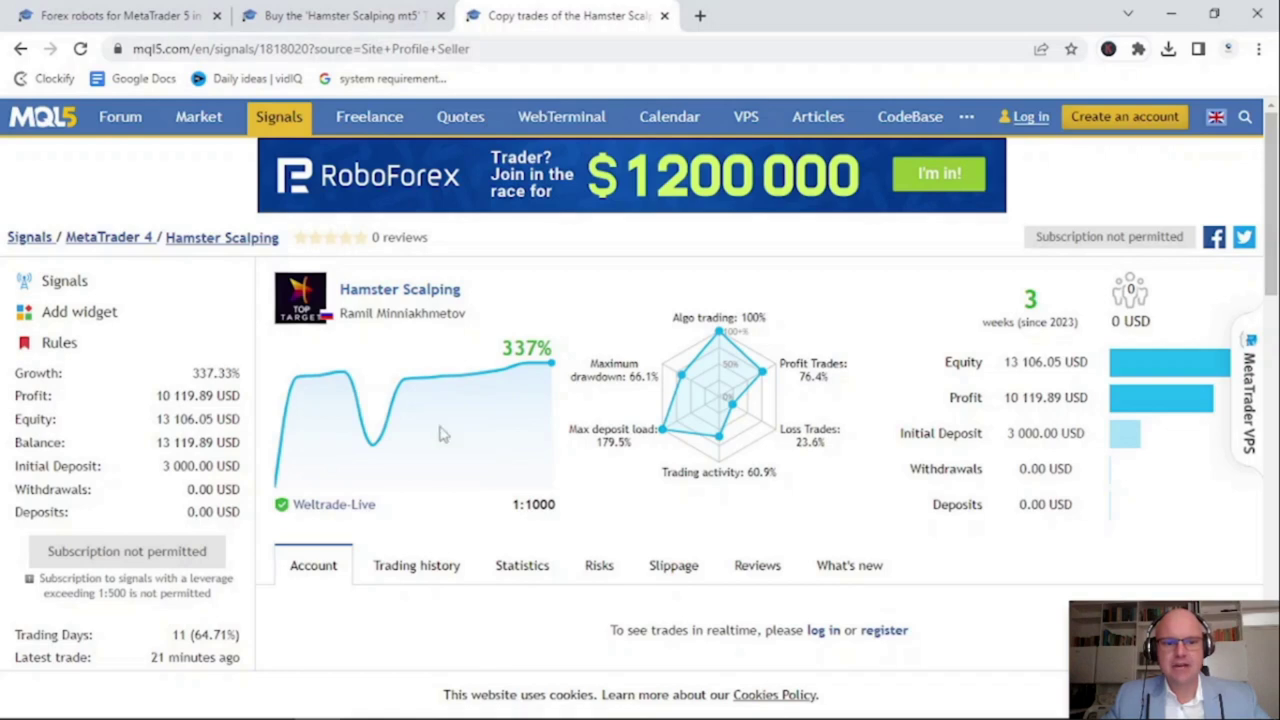
pyautogui.moveTo(684, 386)
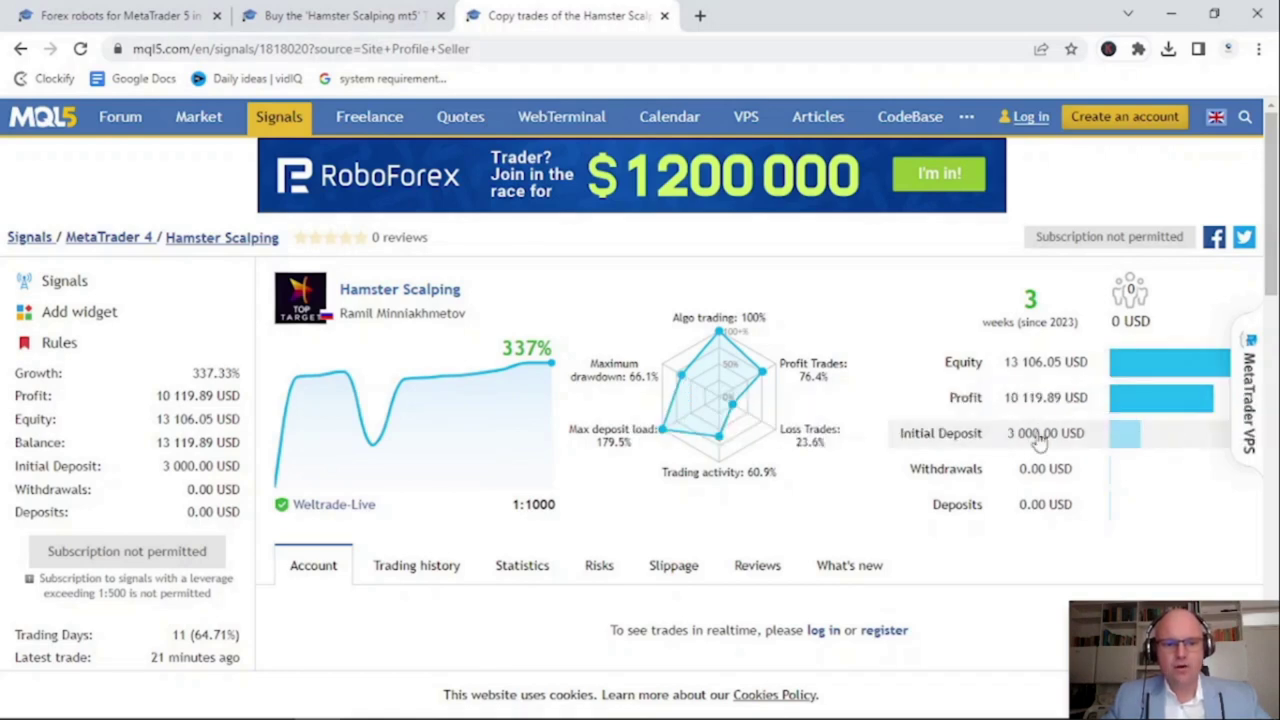
pyautogui.moveTo(1033, 370)
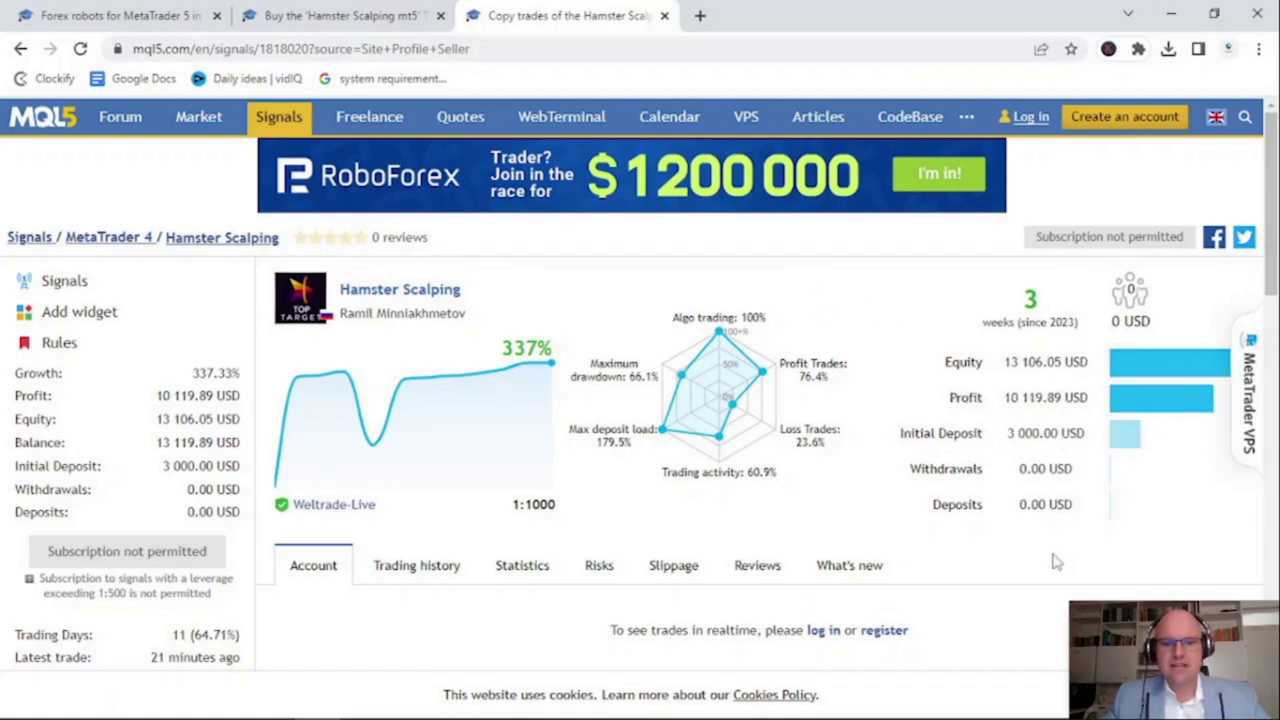
pyautogui.scroll(-2, 1055, 562)
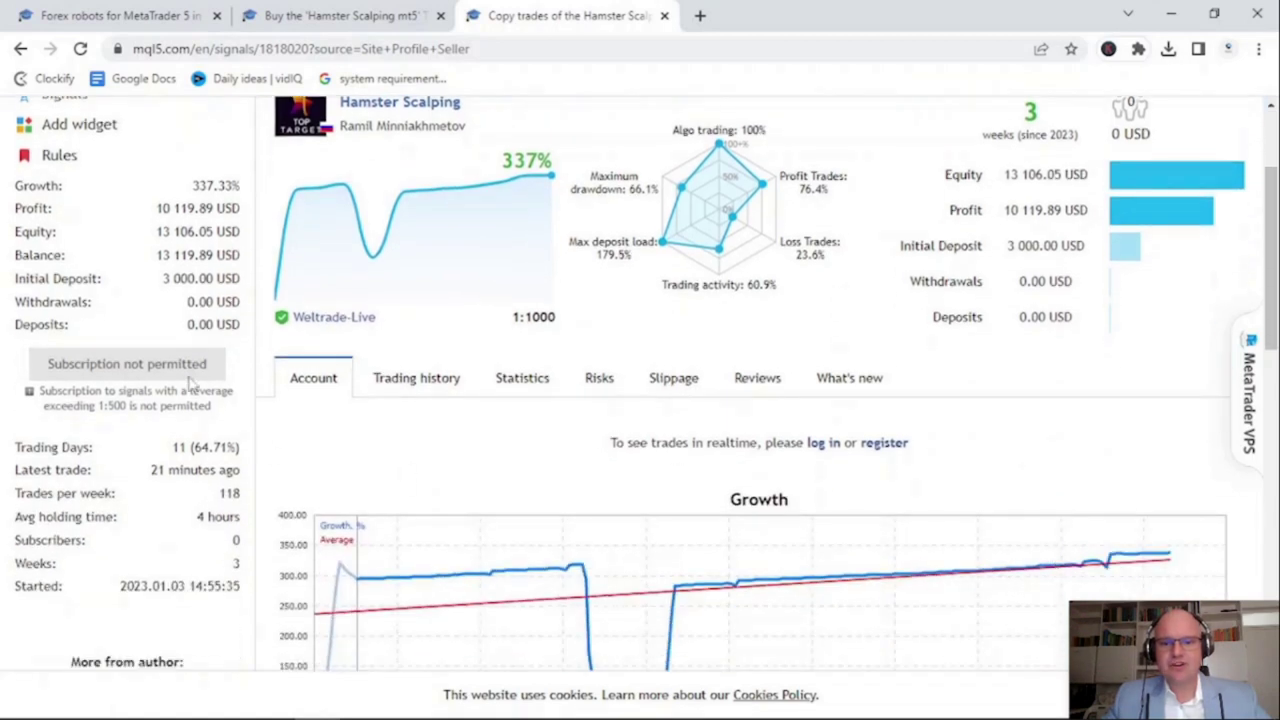
pyautogui.scroll(-3, 835, 545)
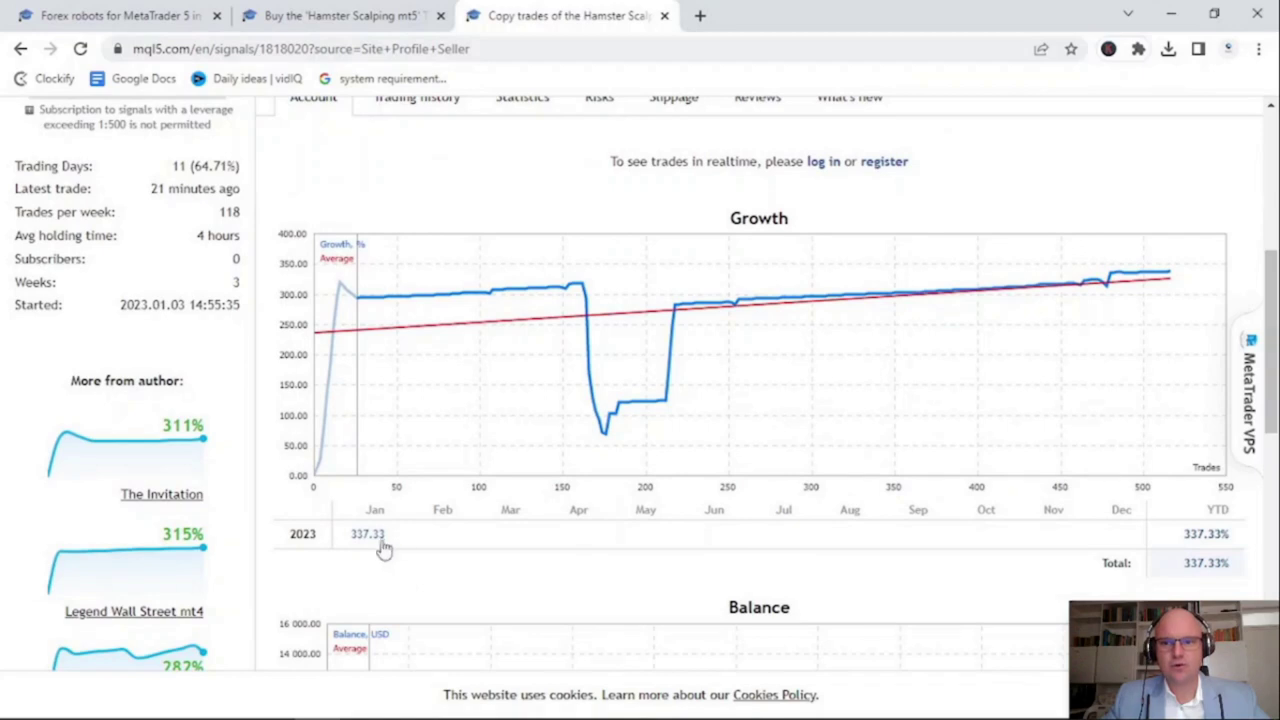
pyautogui.scroll(-1, 451, 557)
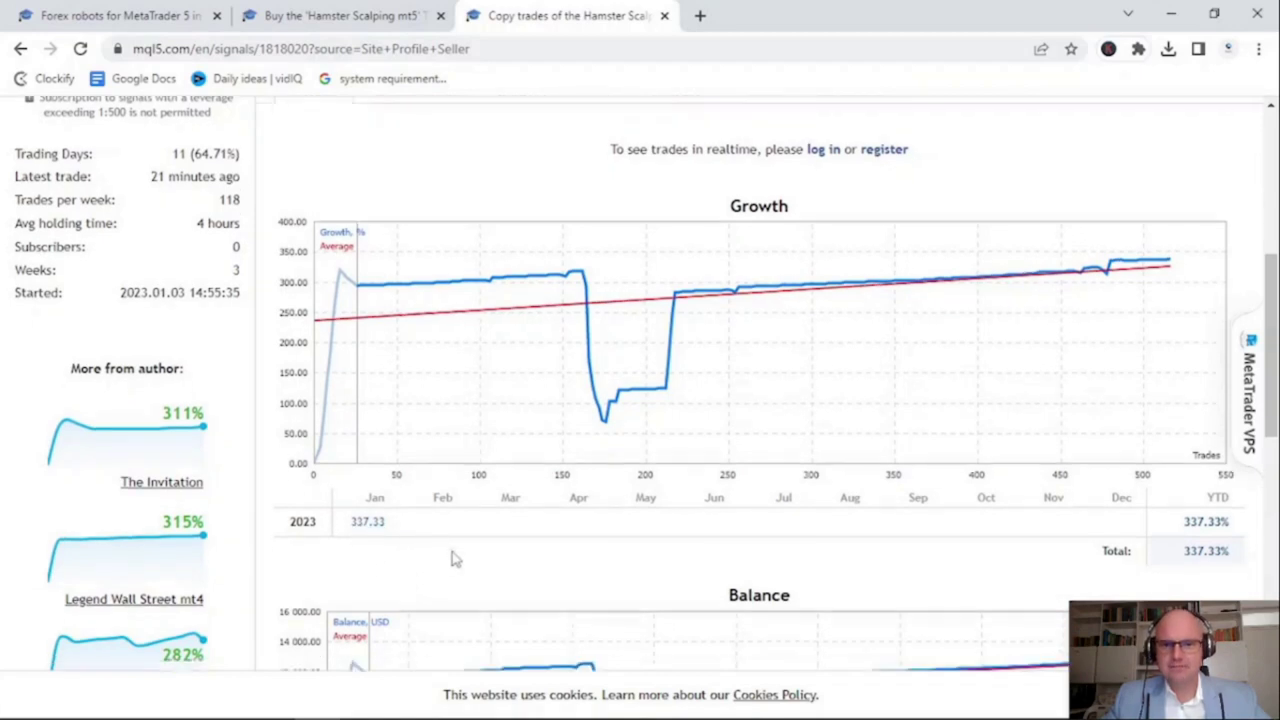
pyautogui.scroll(-9, 533, 527)
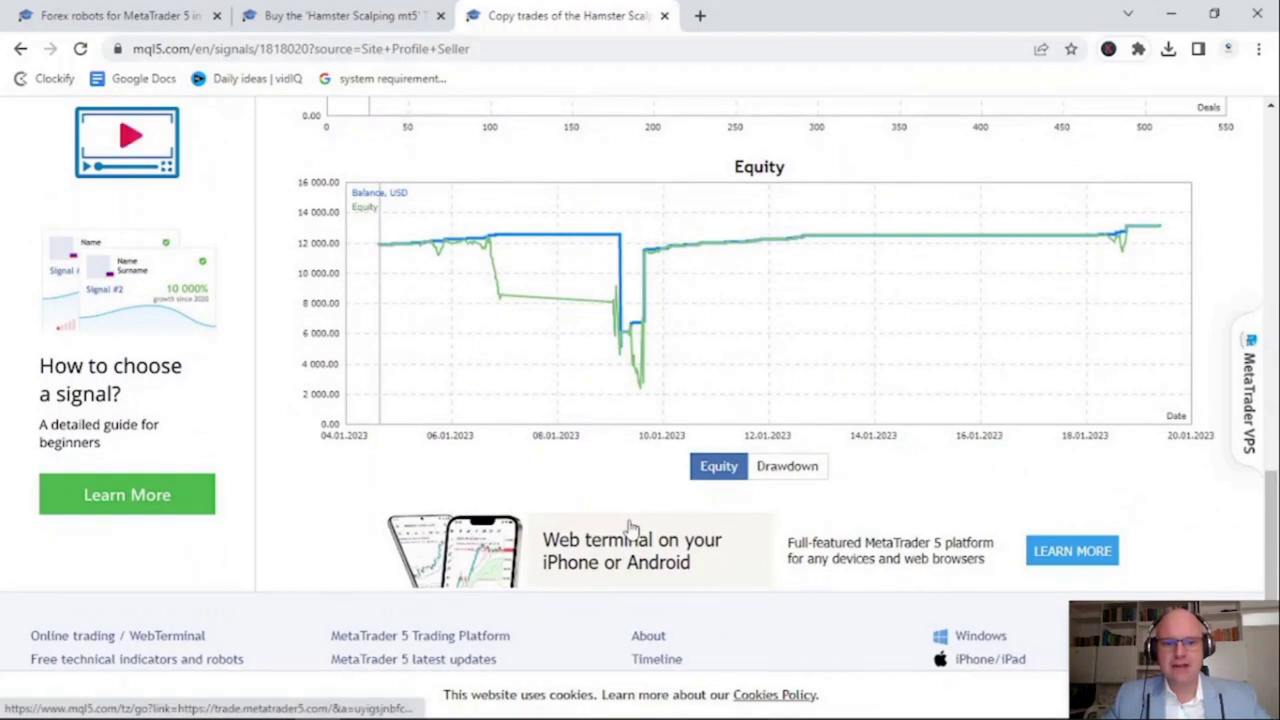
pyautogui.scroll(11, 632, 527)
pyautogui.scroll(2, 634, 538)
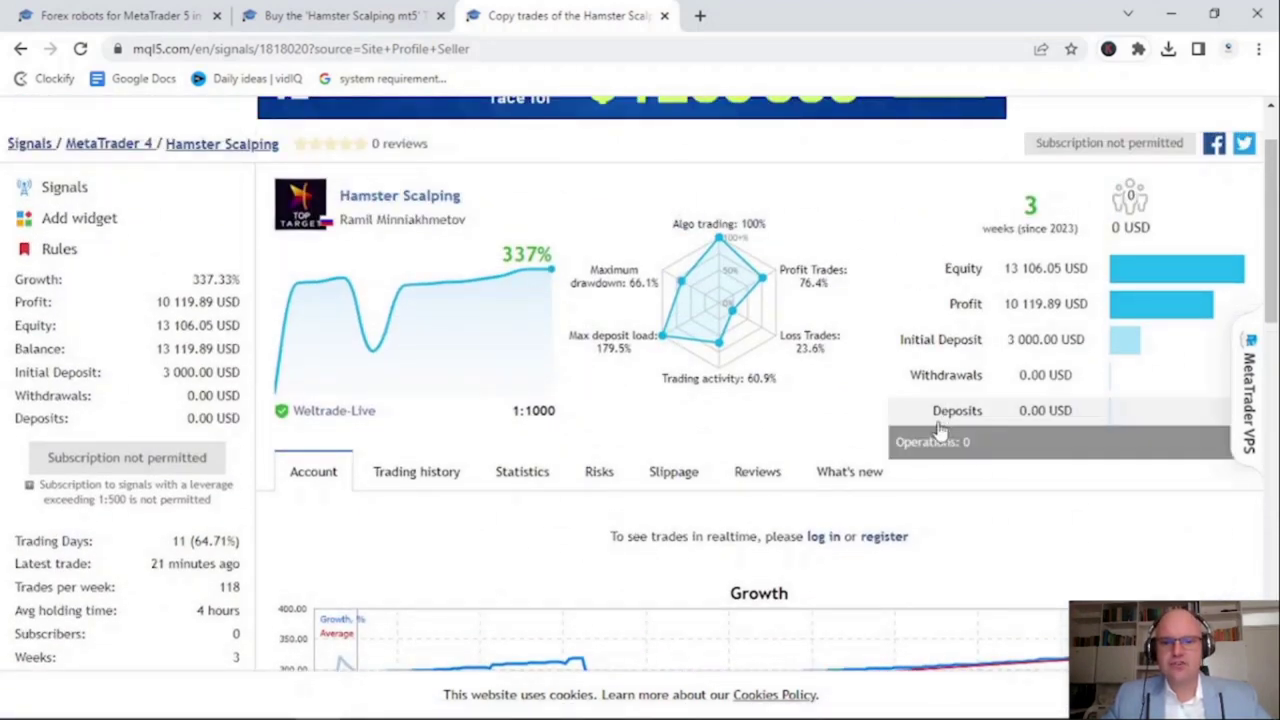
pyautogui.click(352, 20)
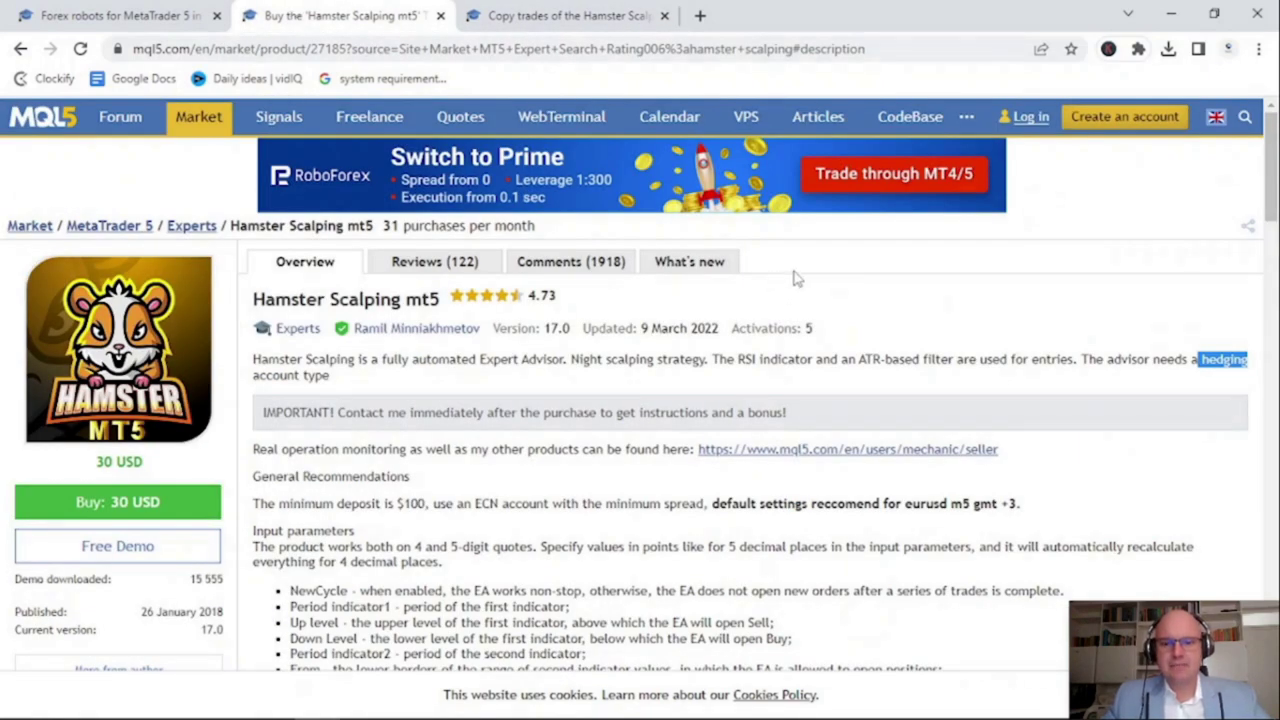
pyautogui.scroll(-2, 795, 280)
pyautogui.moveTo(410, 289); pyautogui.dragTo(249, 292)
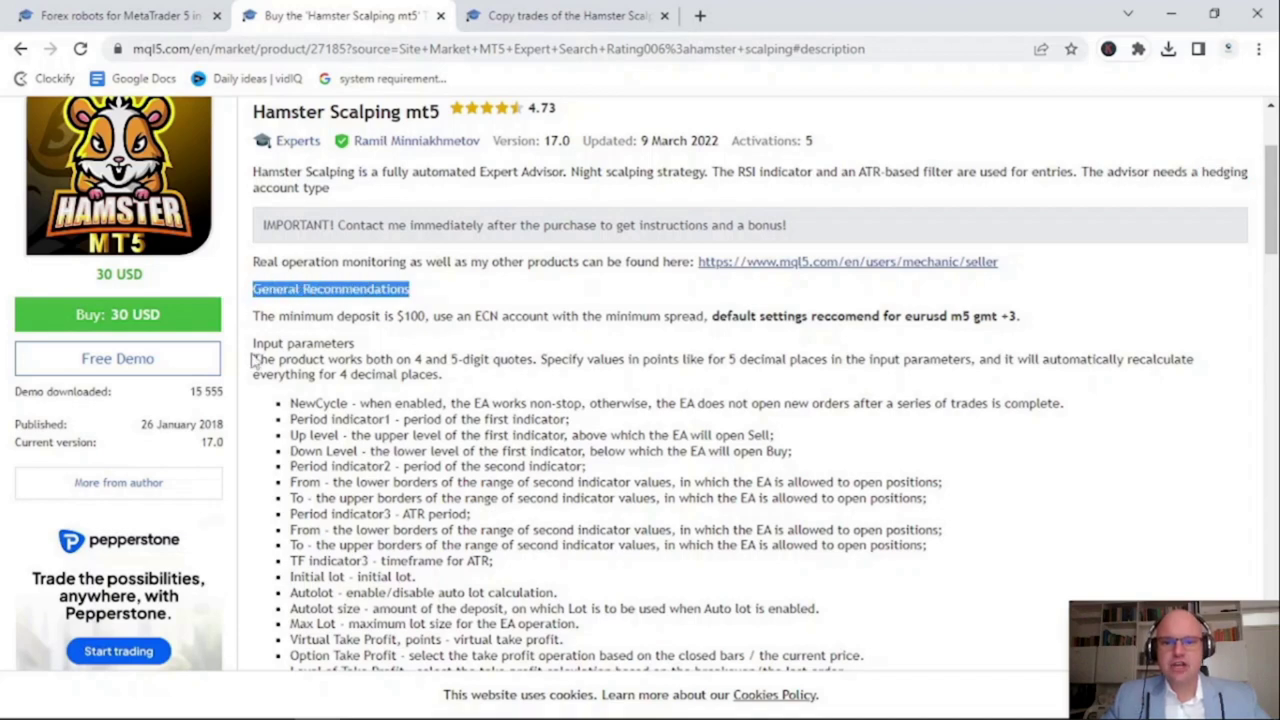
pyautogui.moveTo(252, 316); pyautogui.dragTo(430, 316)
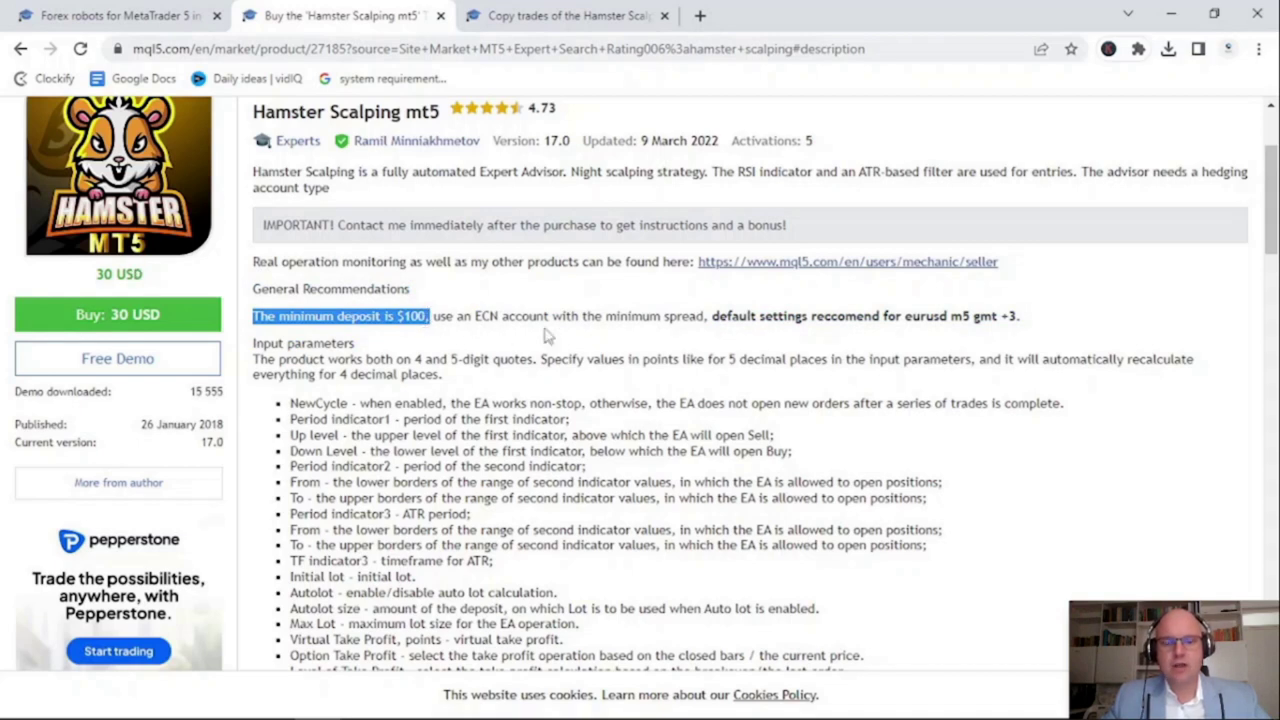
pyautogui.moveTo(607, 316); pyautogui.dragTo(707, 316)
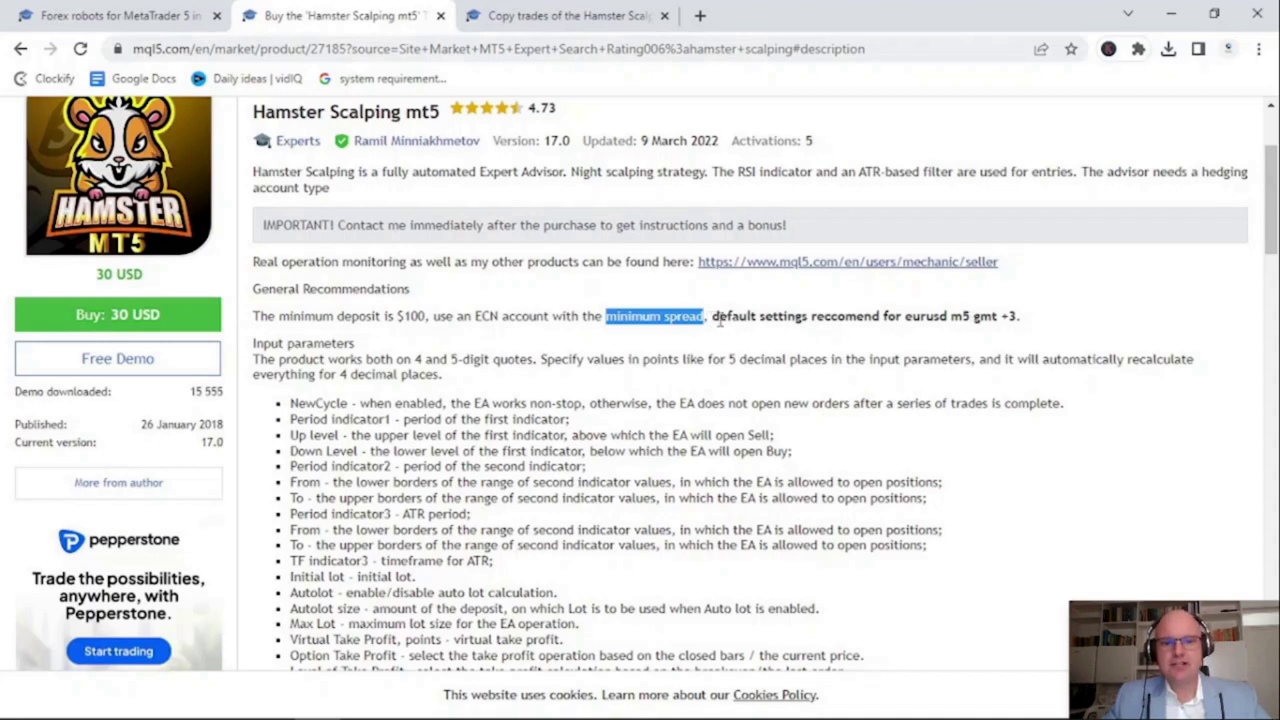
pyautogui.moveTo(715, 318); pyautogui.dragTo(1017, 316)
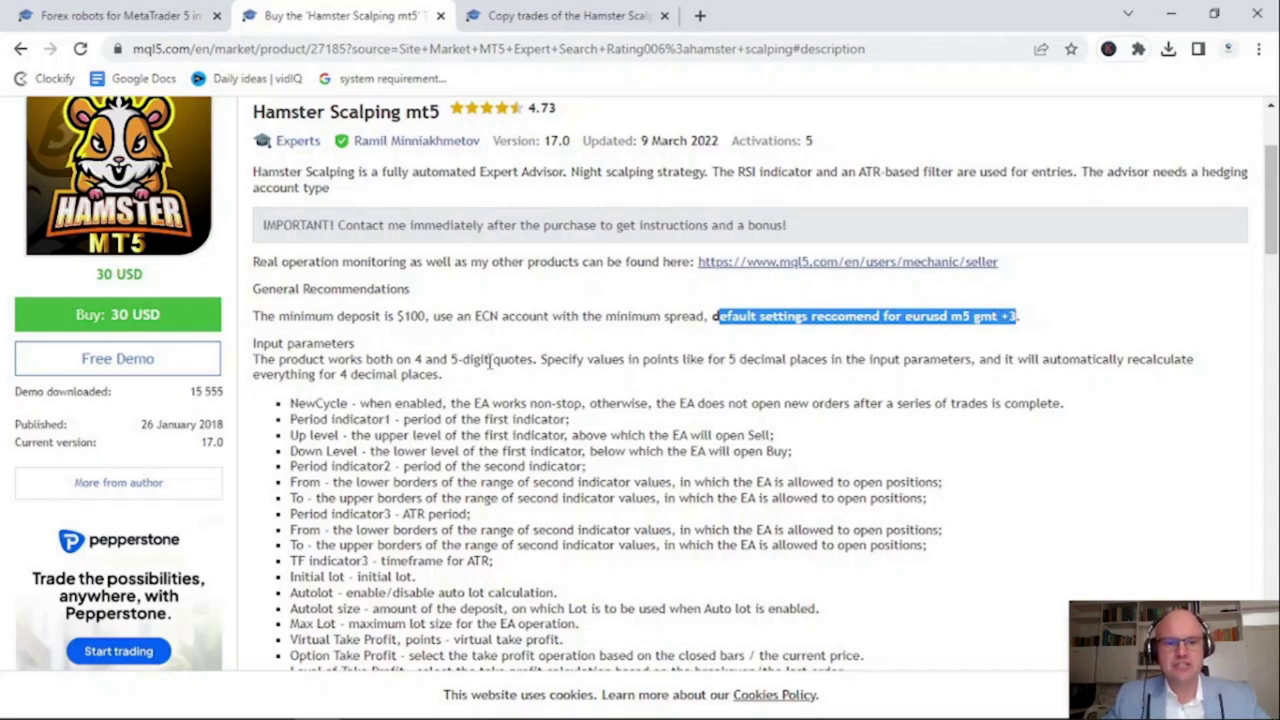
pyautogui.scroll(-2, 490, 362)
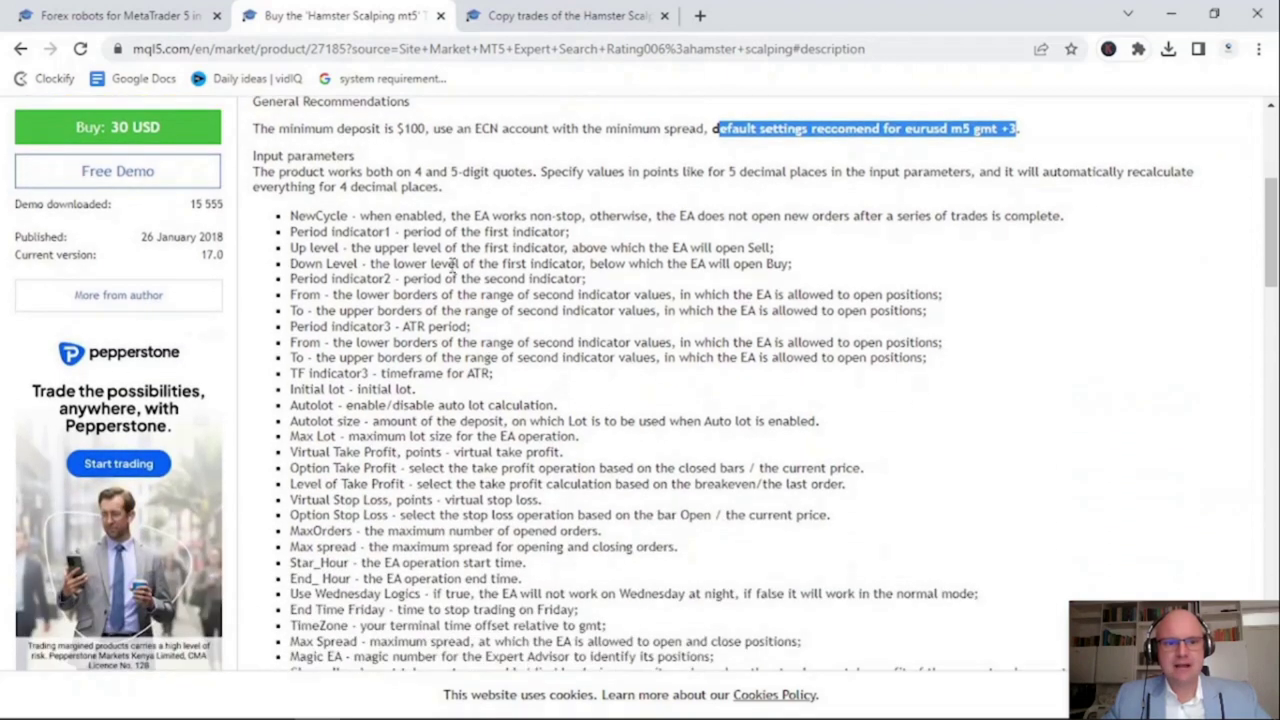
pyautogui.scroll(-3, 446, 350)
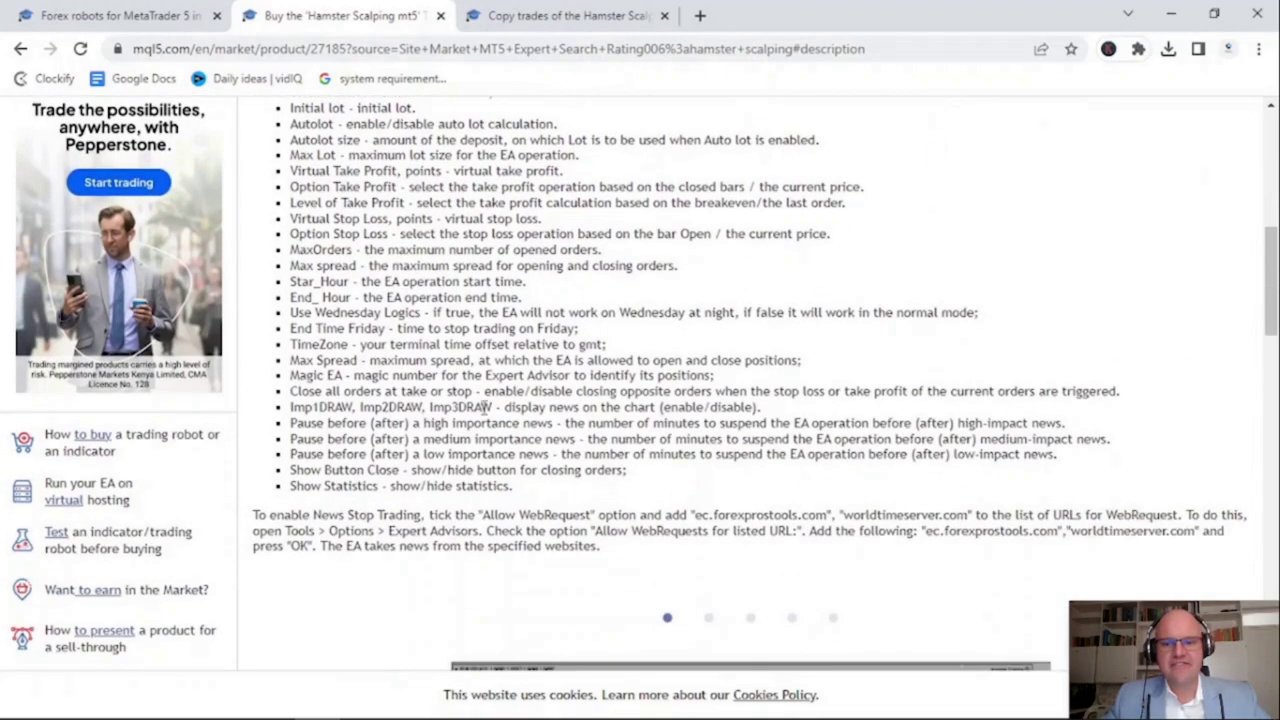
pyautogui.scroll(-1, 487, 407)
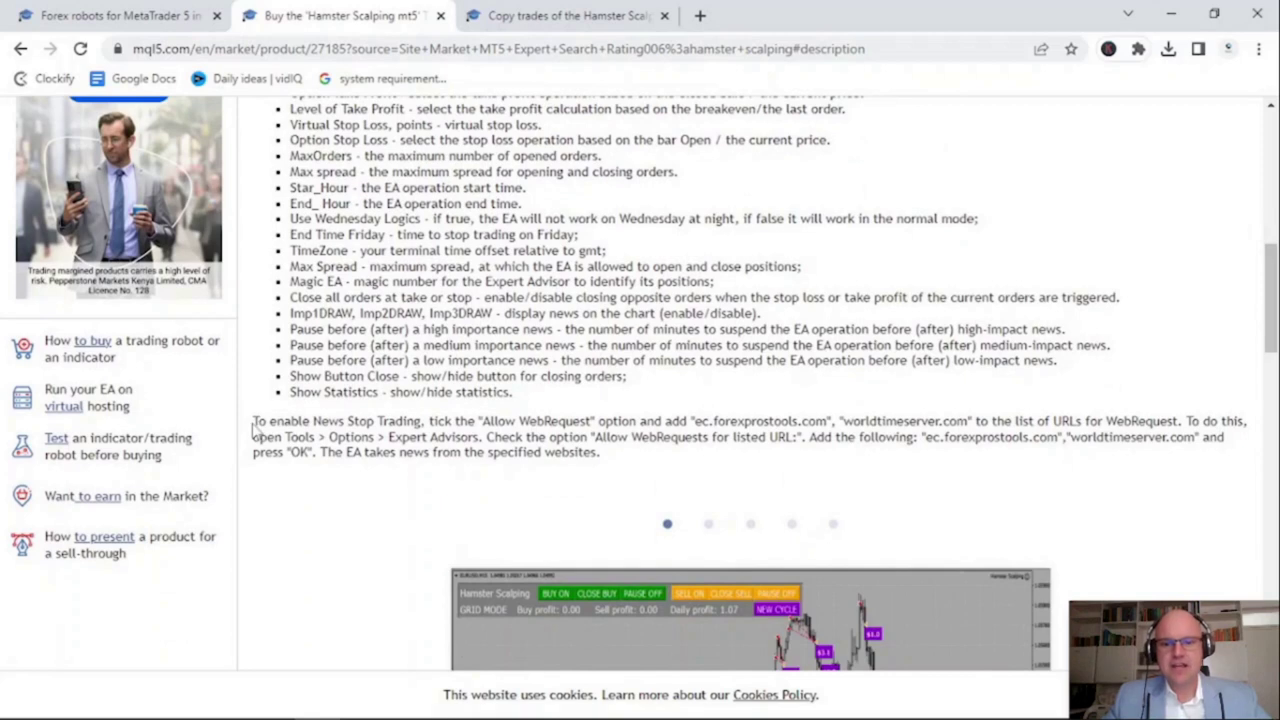
pyautogui.moveTo(253, 428); pyautogui.dragTo(422, 418)
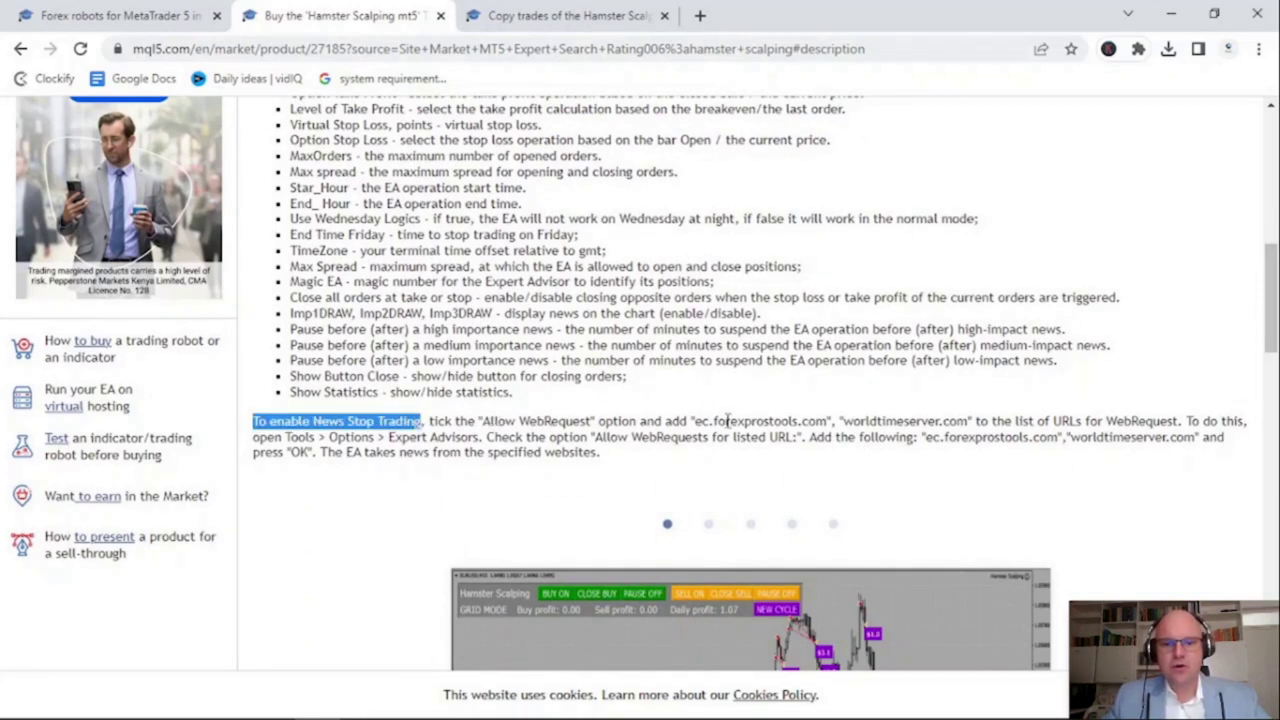
pyautogui.scroll(-5, 877, 408)
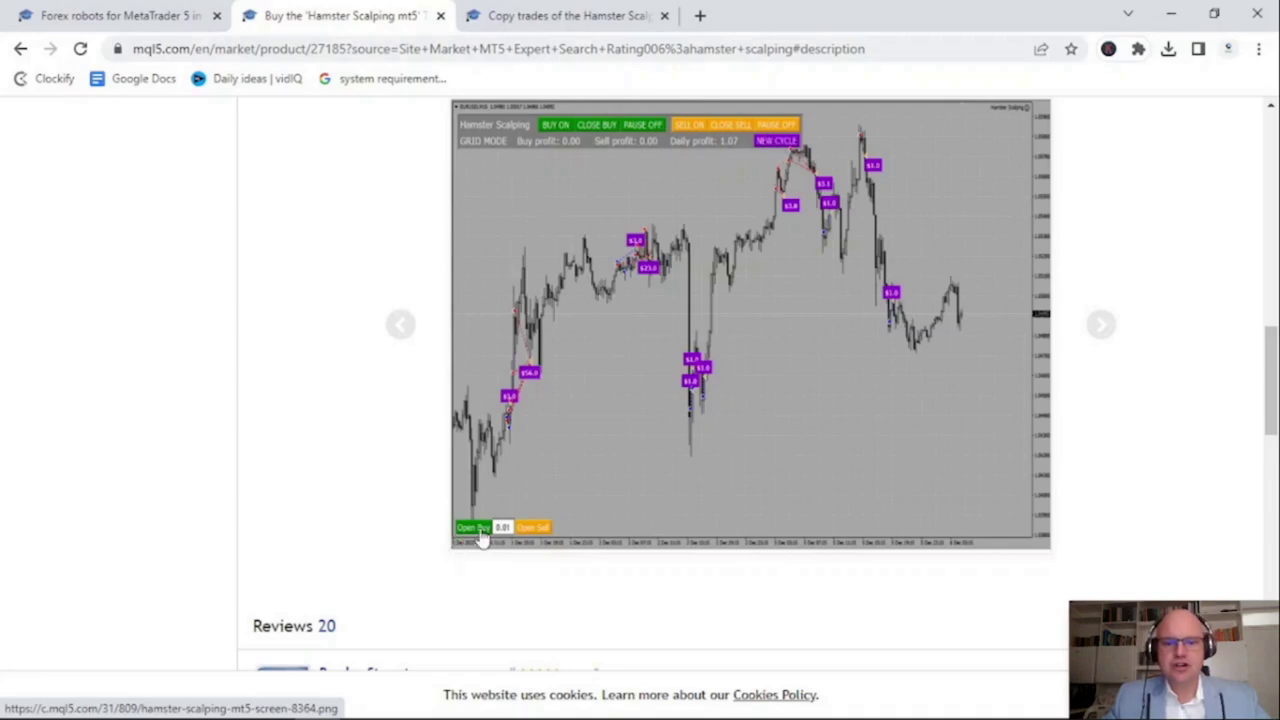
pyautogui.click(1100, 328)
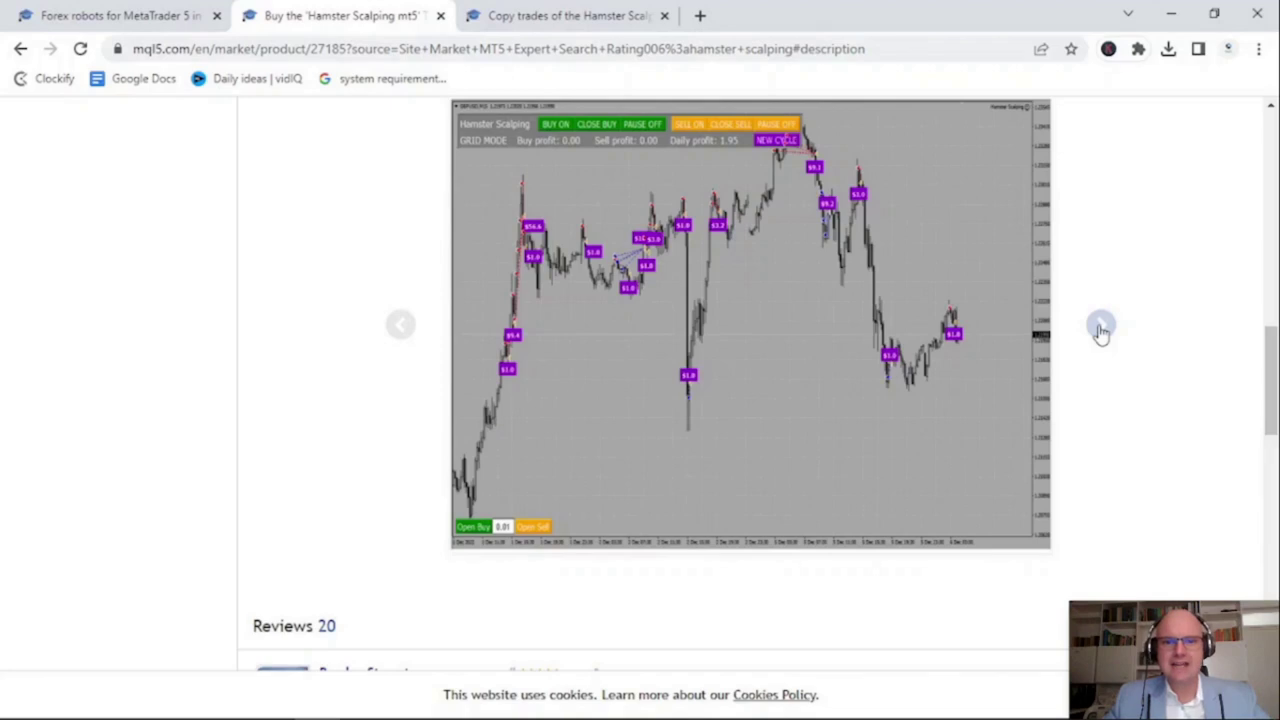
pyautogui.click(1100, 330)
pyautogui.click(1100, 330)
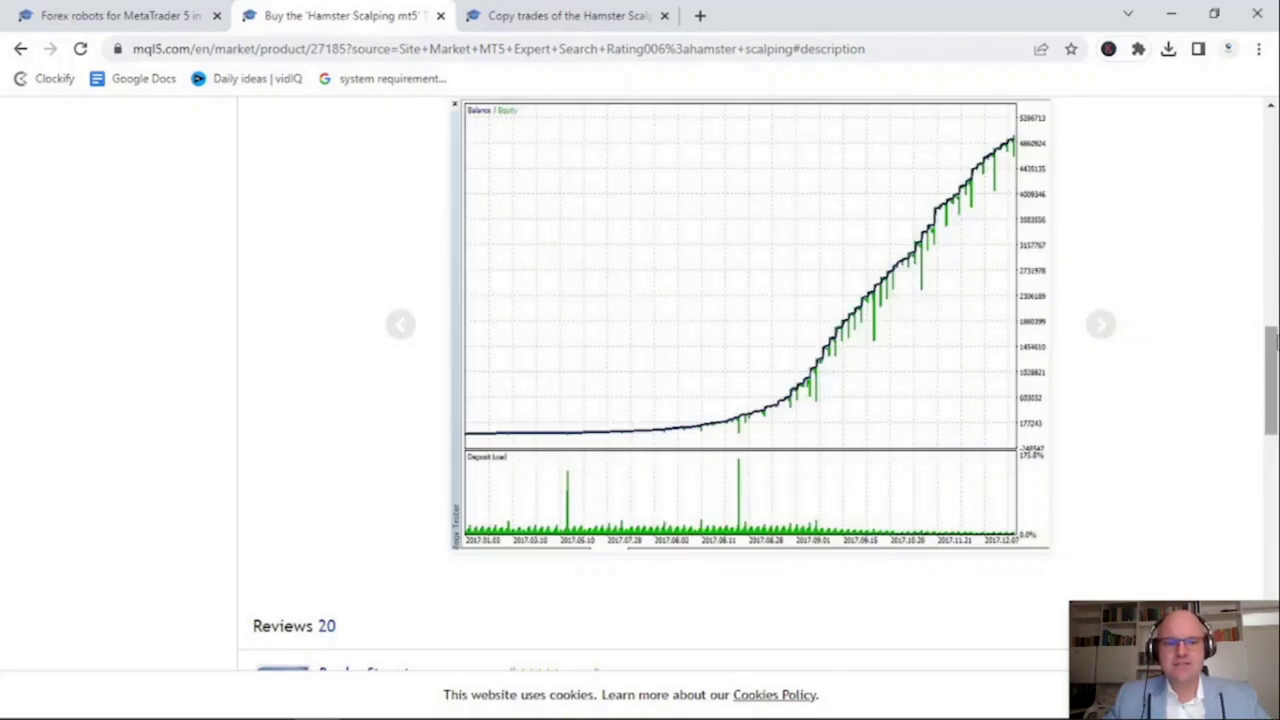
pyautogui.click(1106, 336)
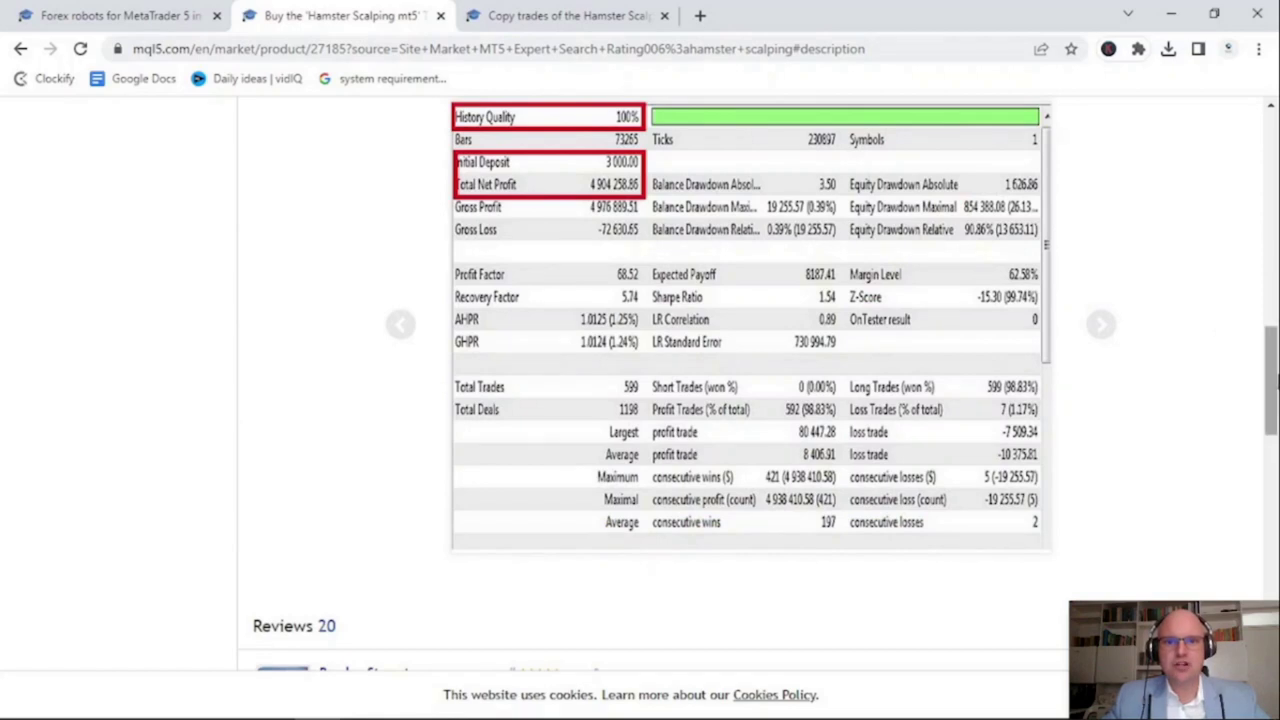
pyautogui.scroll(-5, 750, 380)
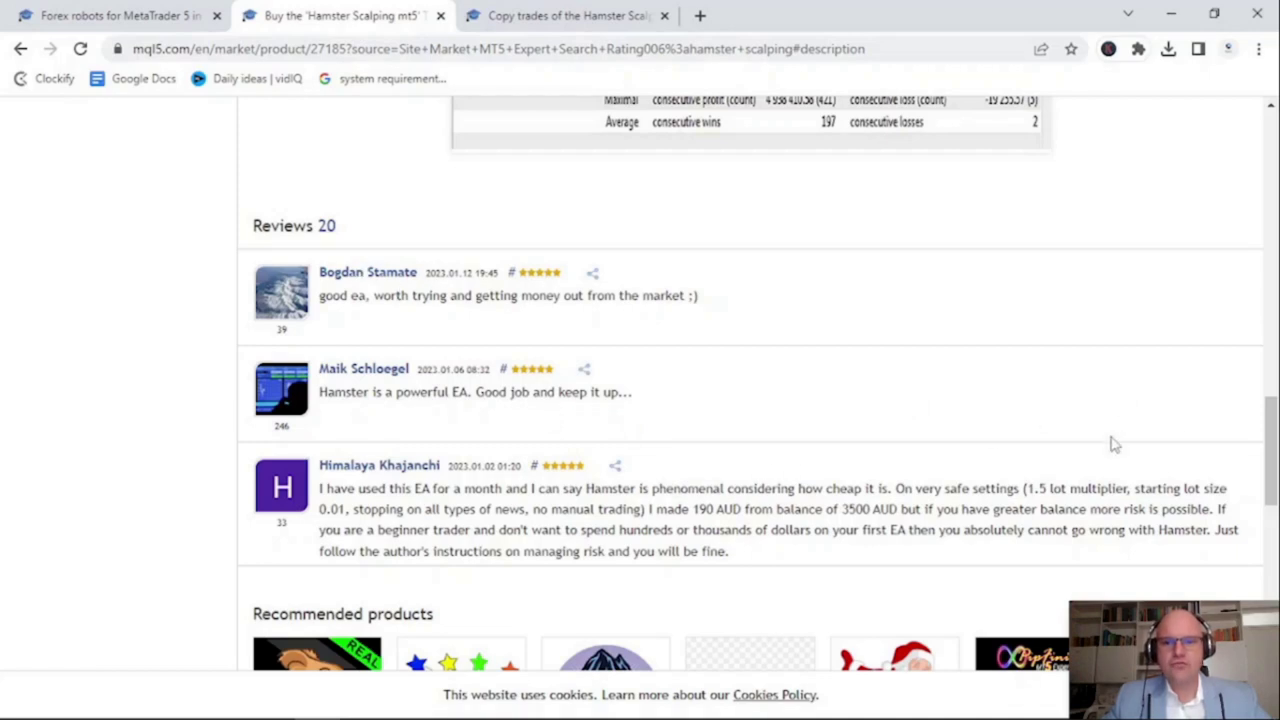
pyautogui.moveTo(1272, 465); pyautogui.dragTo(1272, 135)
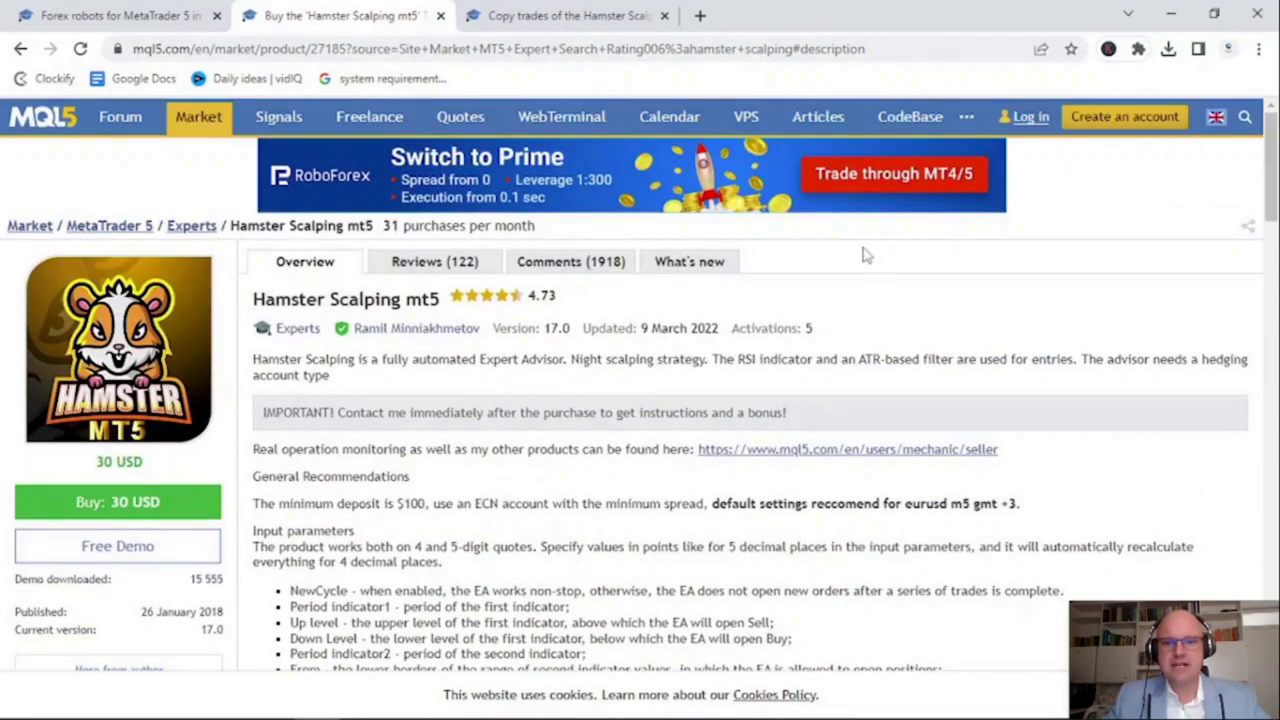
pyautogui.click(438, 272)
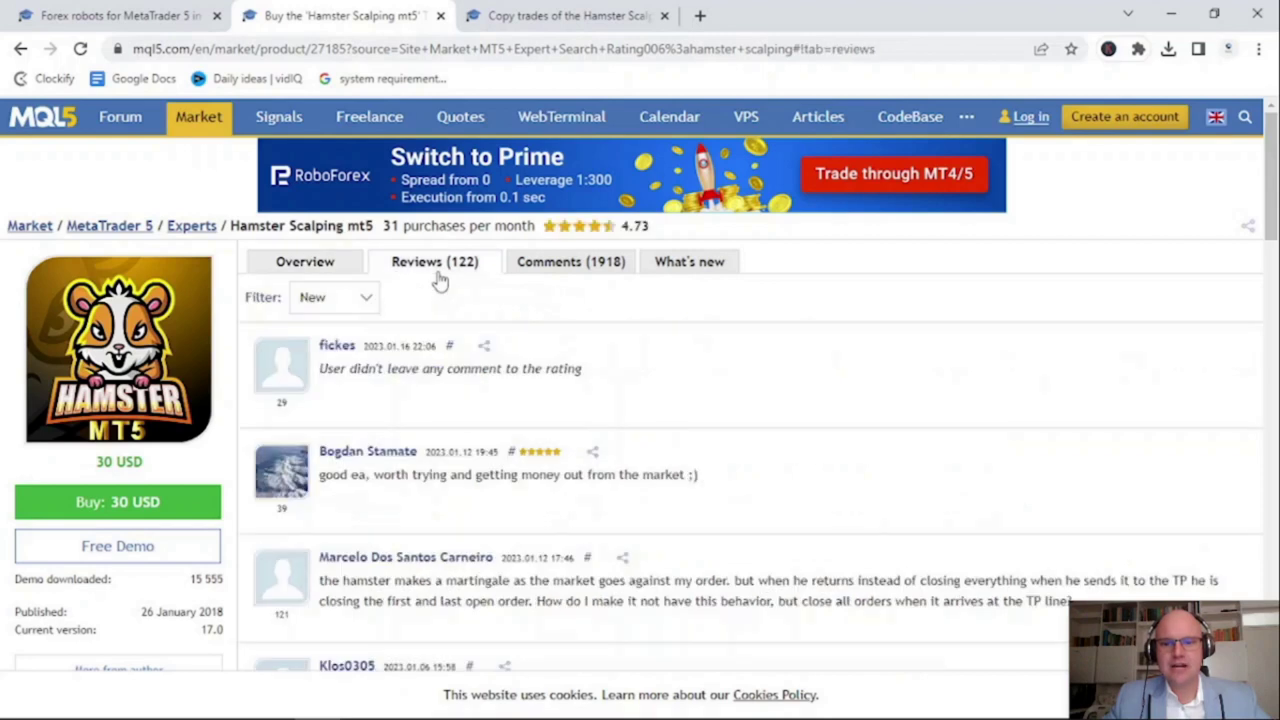
pyautogui.click(521, 272)
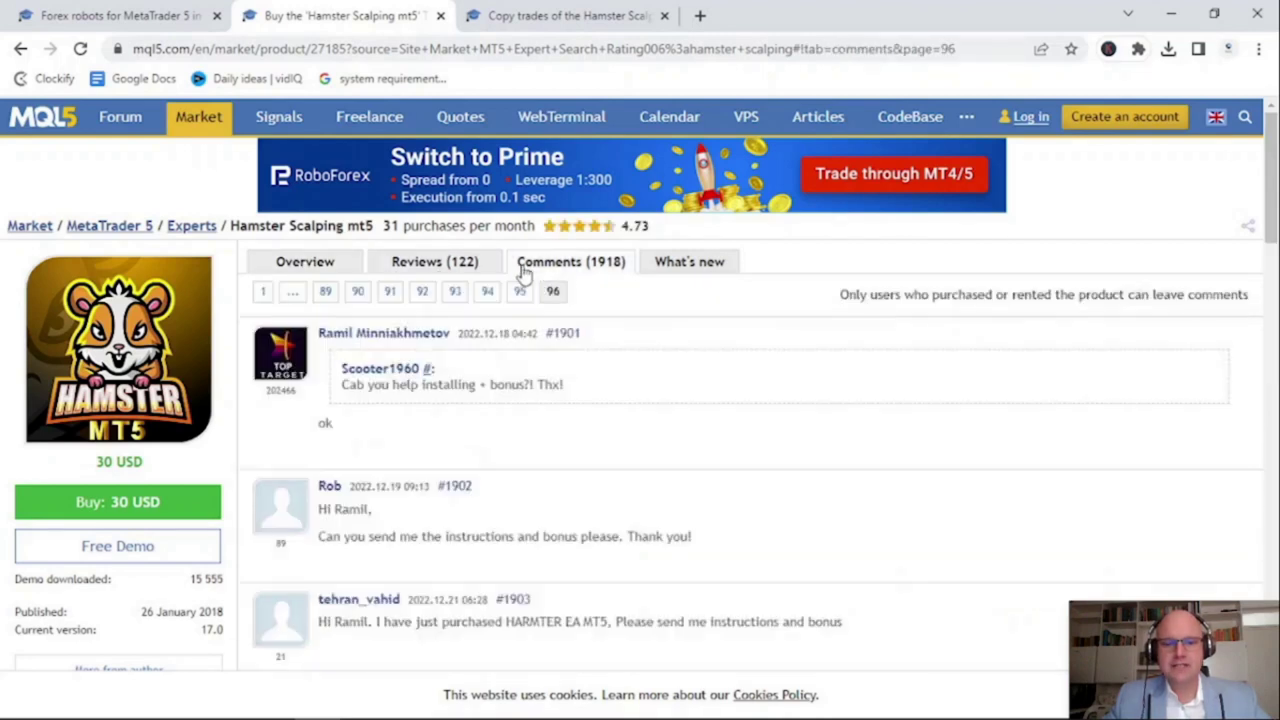
pyautogui.click(329, 270)
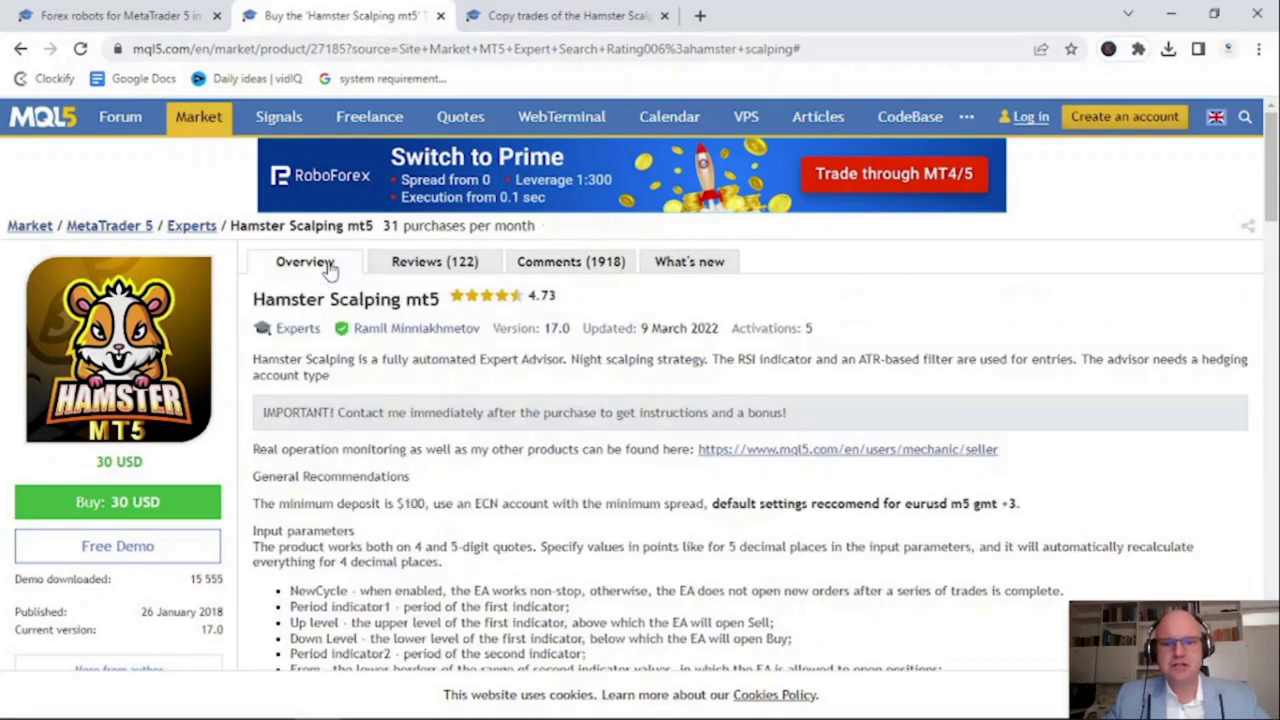
pyautogui.scroll(-2, 320, 283)
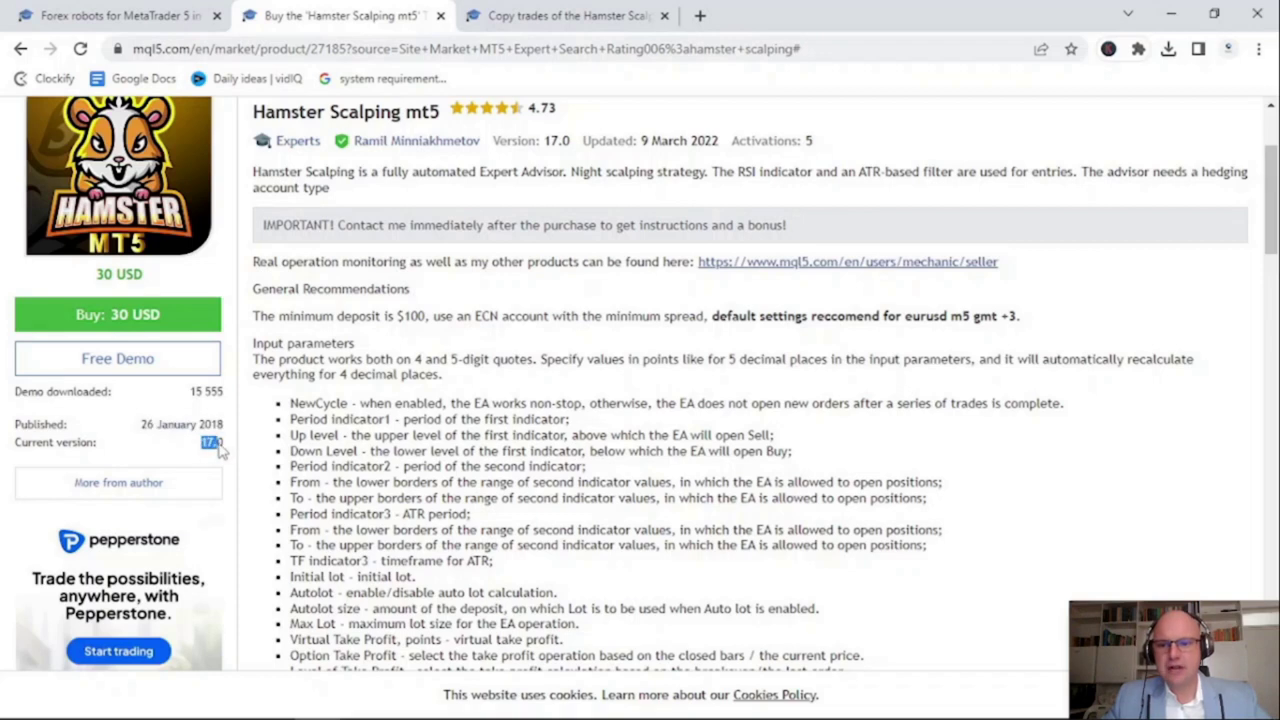
pyautogui.scroll(1, 649, 349)
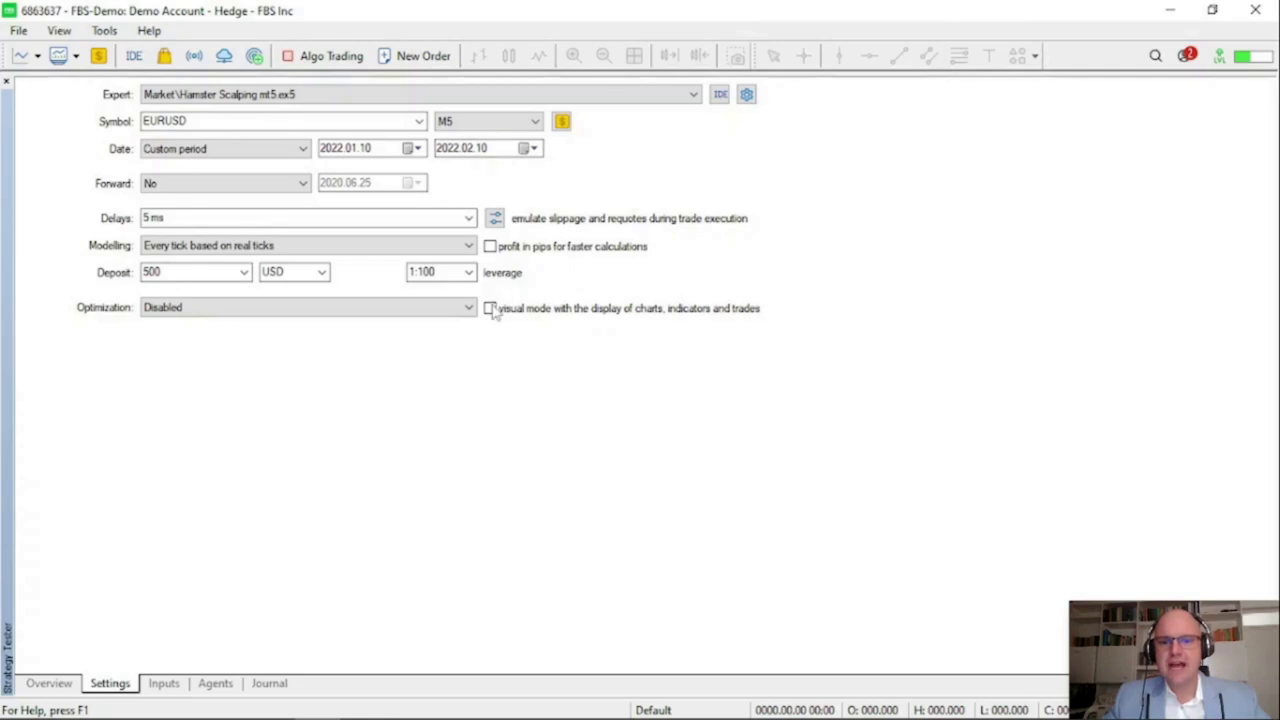
# Reset all Hamster Scalping input parameters to Defaults and return to the tester Settings
pyautogui.click(162, 683)
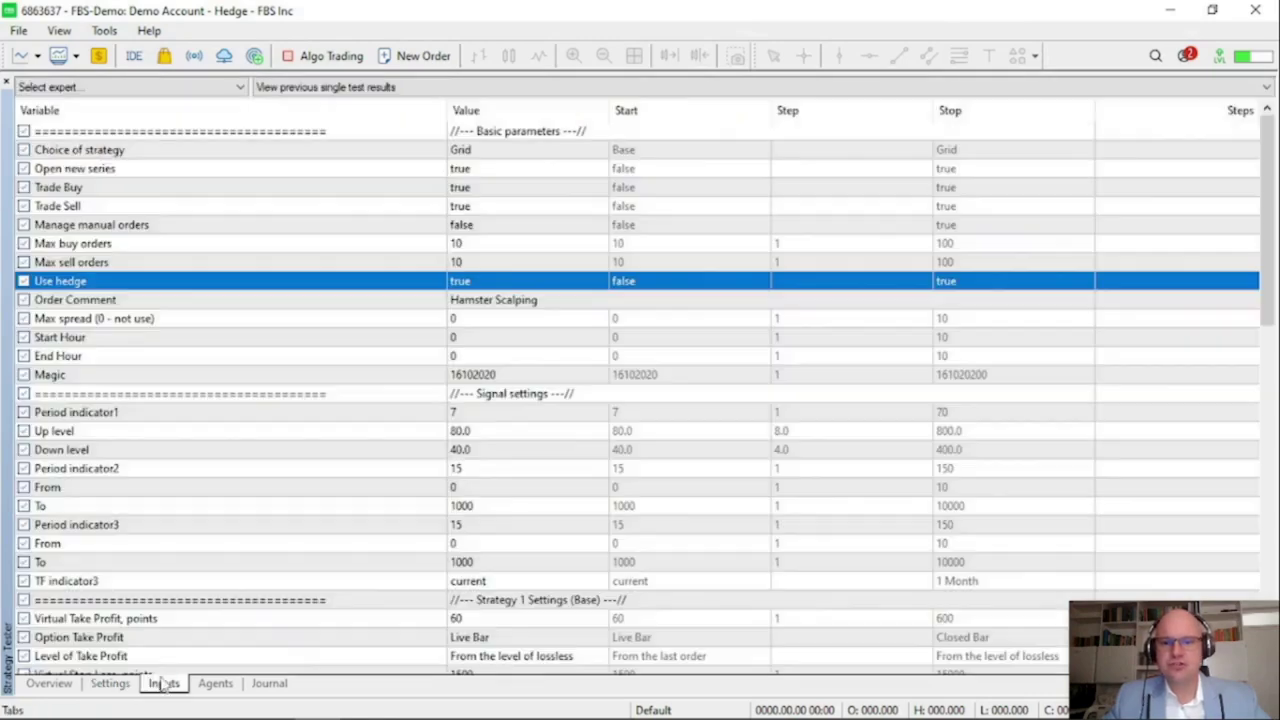
pyautogui.rightClick(458, 187)
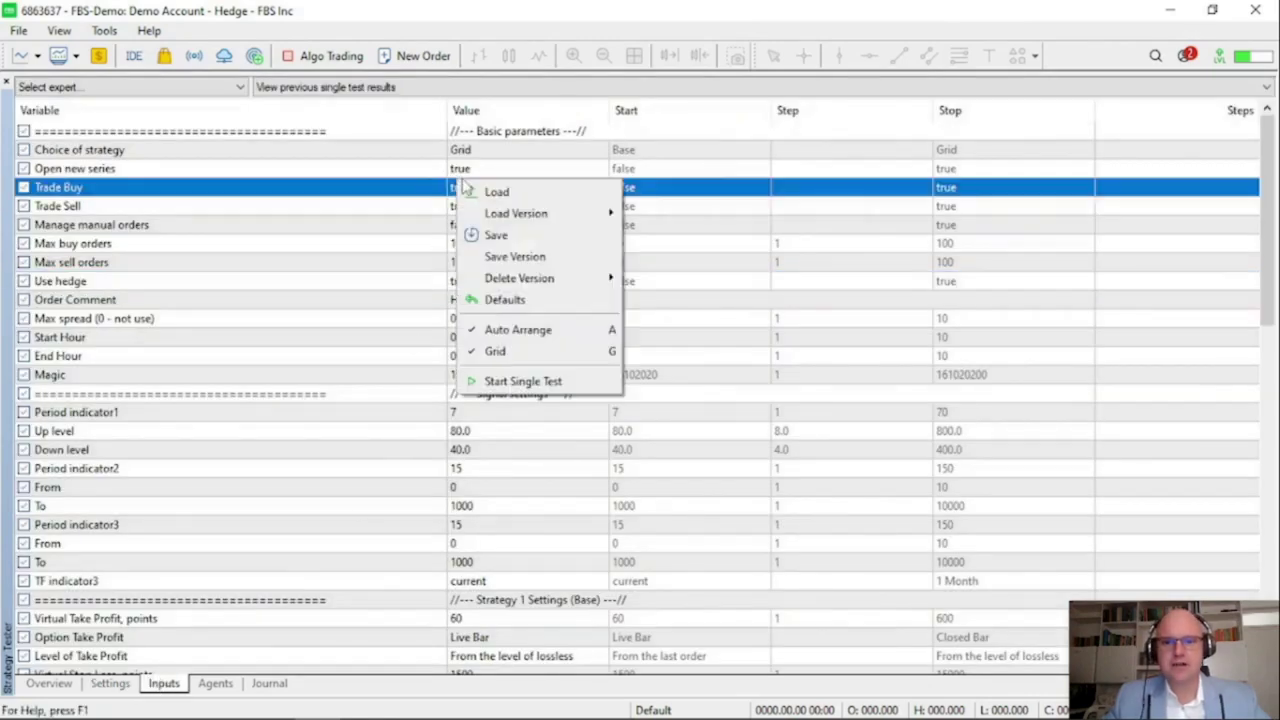
pyautogui.click(500, 297)
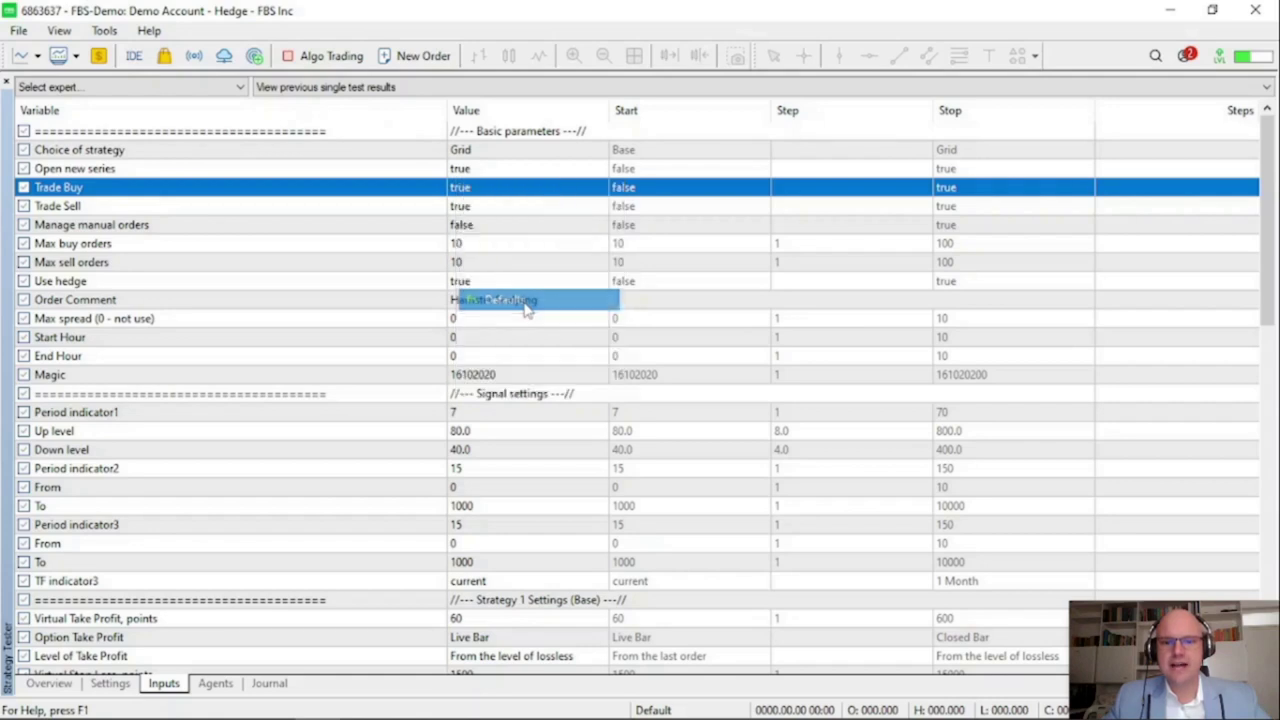
pyautogui.click(110, 684)
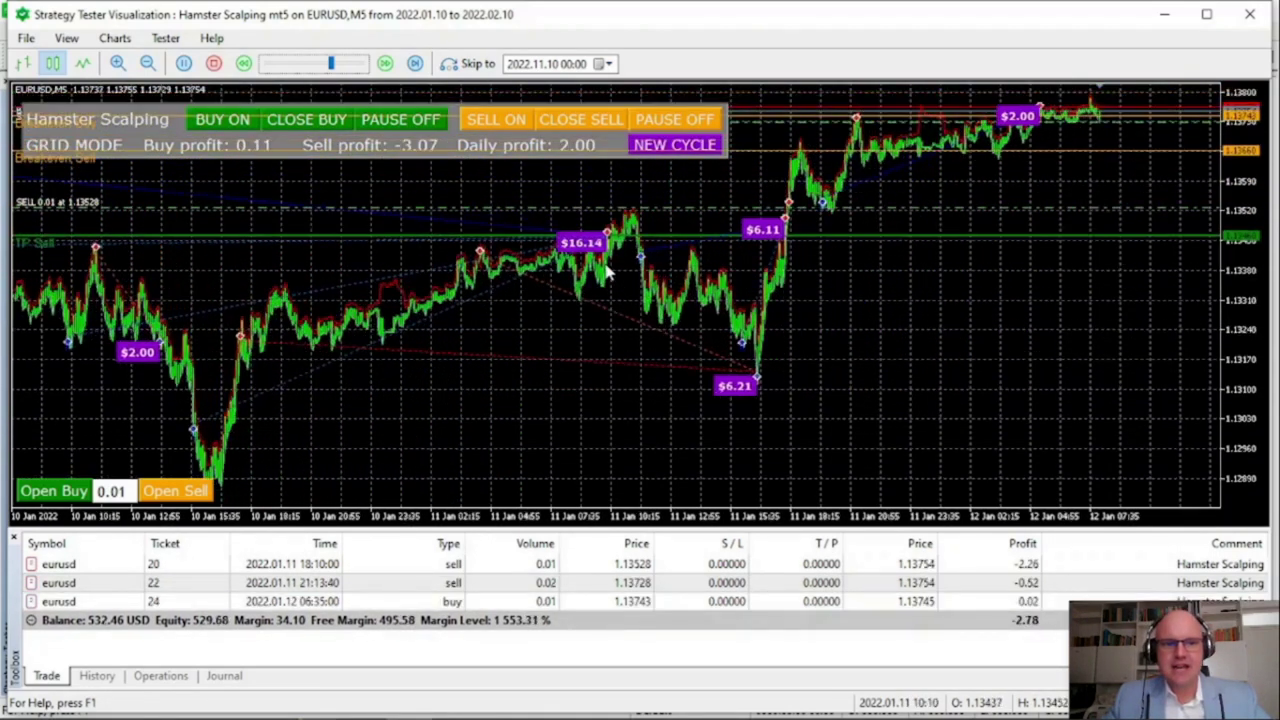
# Stop the visual backtest at 12 January 2022 with balance at 532.46 USD
pyautogui.click(213, 65)
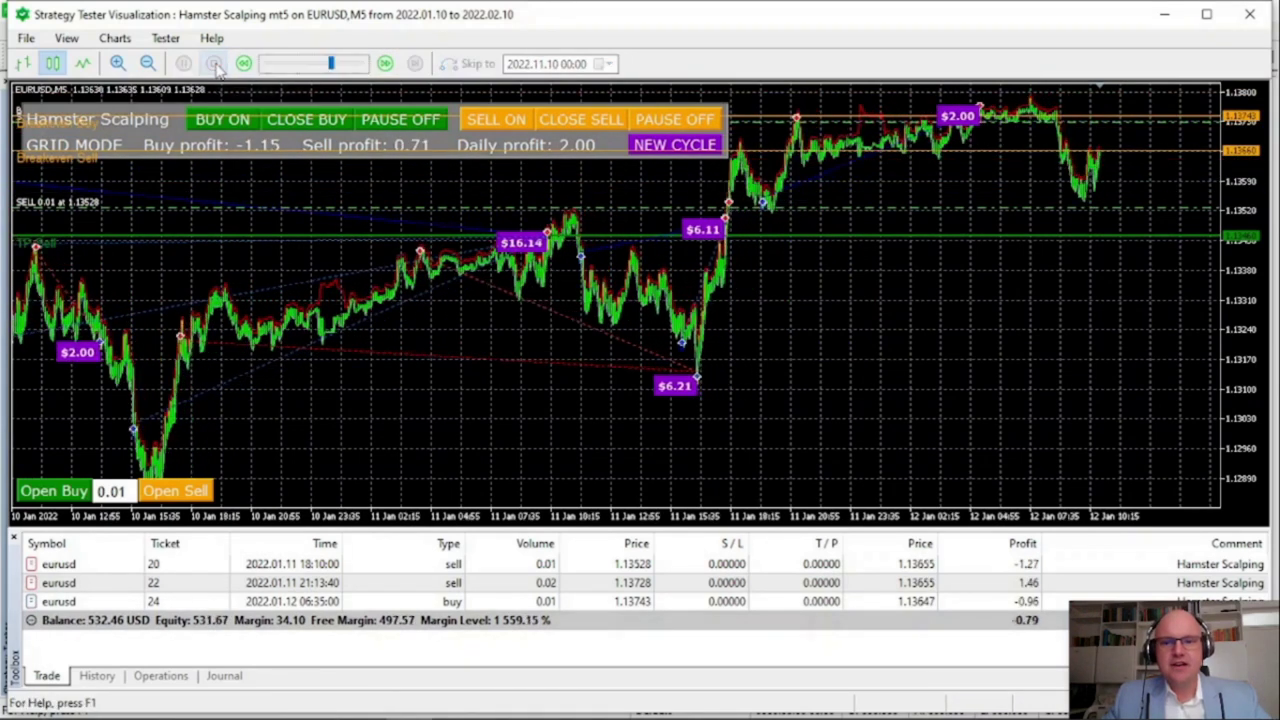
# Close the visualization and change Choice of strategy from Grid to Base
pyautogui.click(1250, 16)
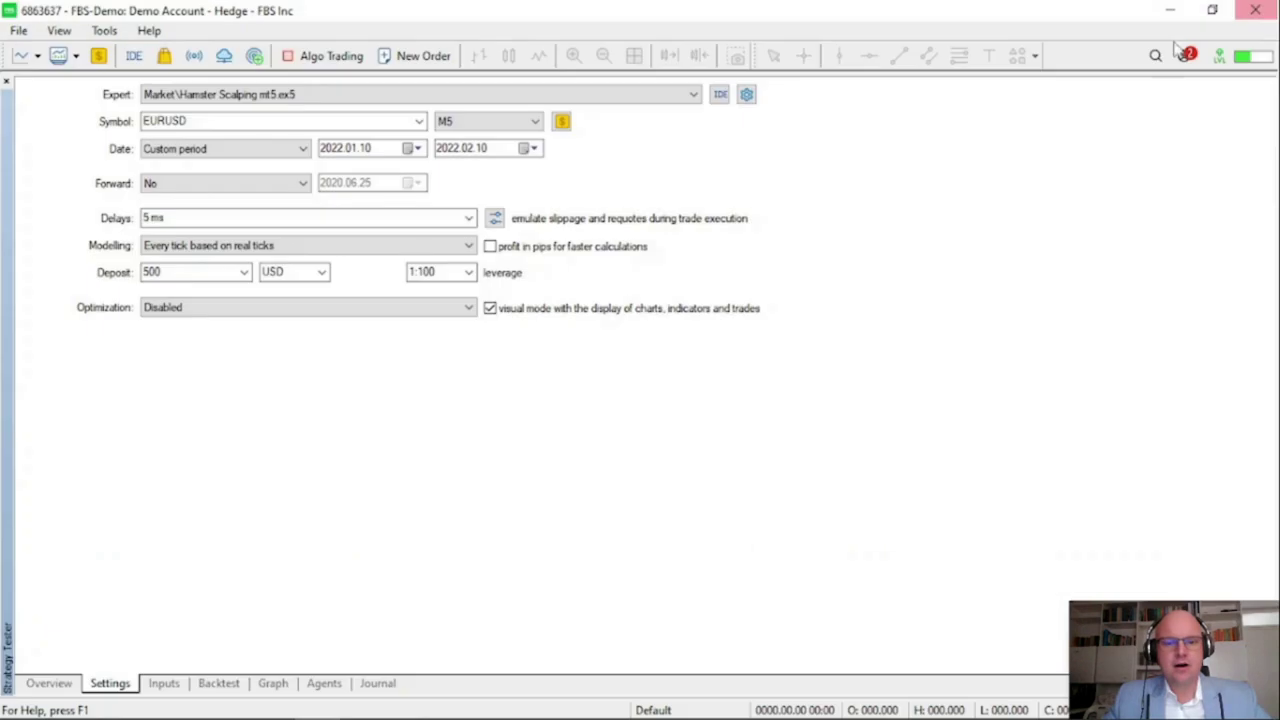
pyautogui.click(163, 683)
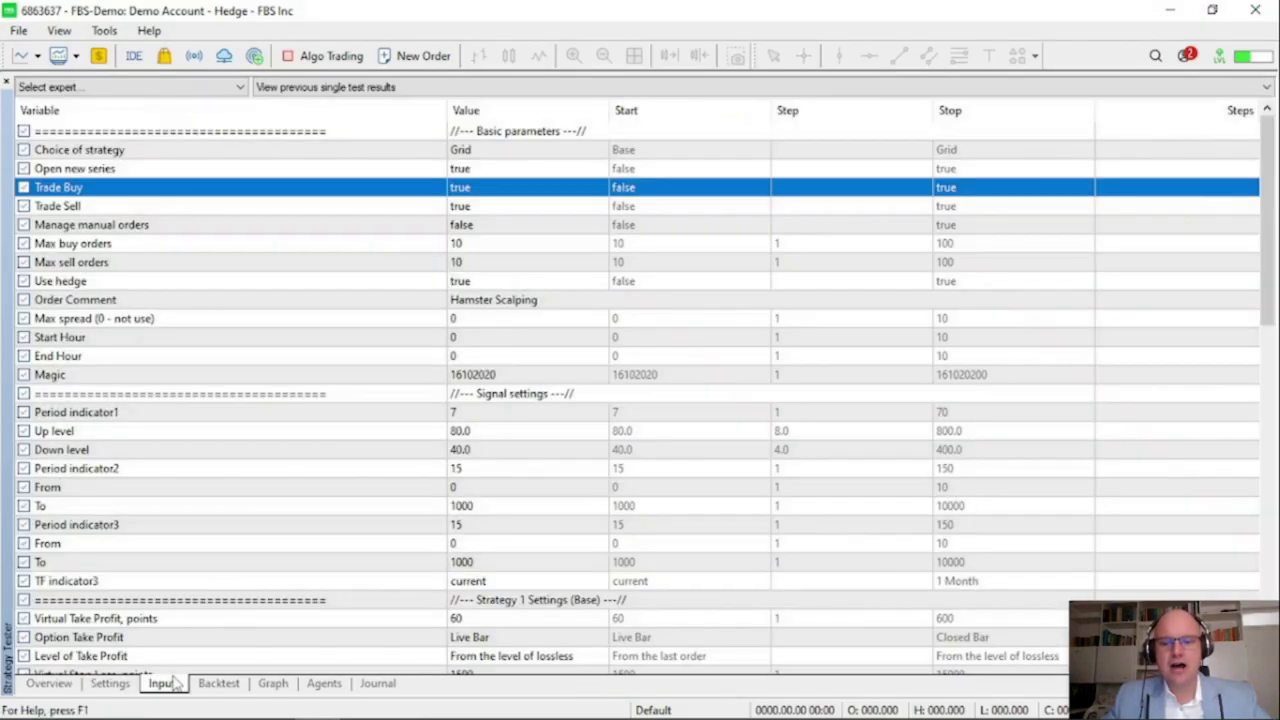
pyautogui.click(507, 160)
pyautogui.click(508, 160)
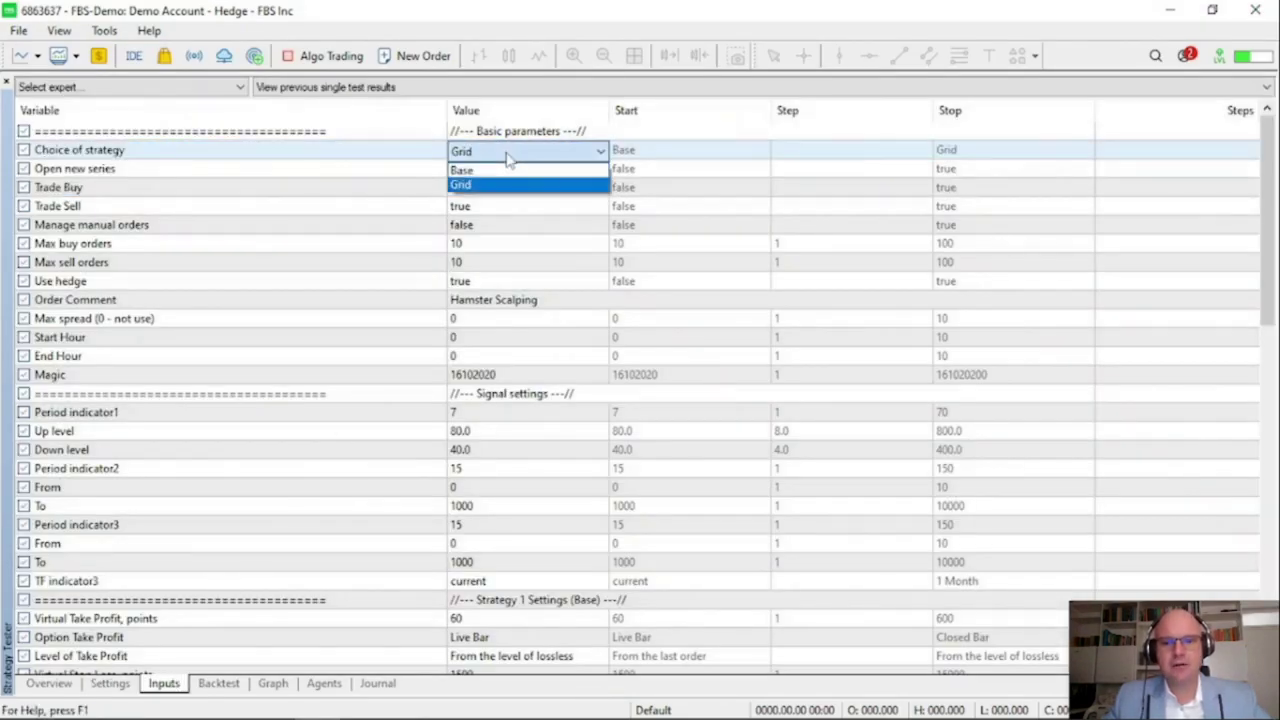
pyautogui.click(507, 171)
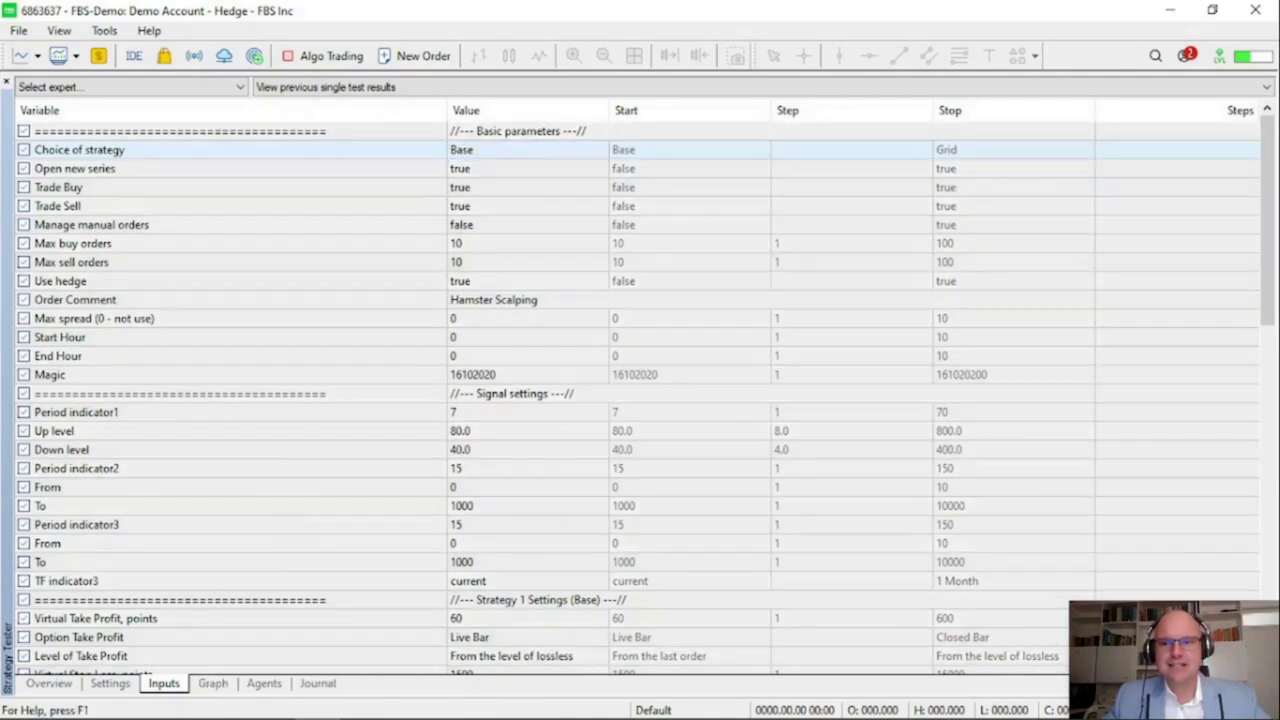
# Start the visual backtest and adjust its playback speed
pyautogui.click(1225, 683)
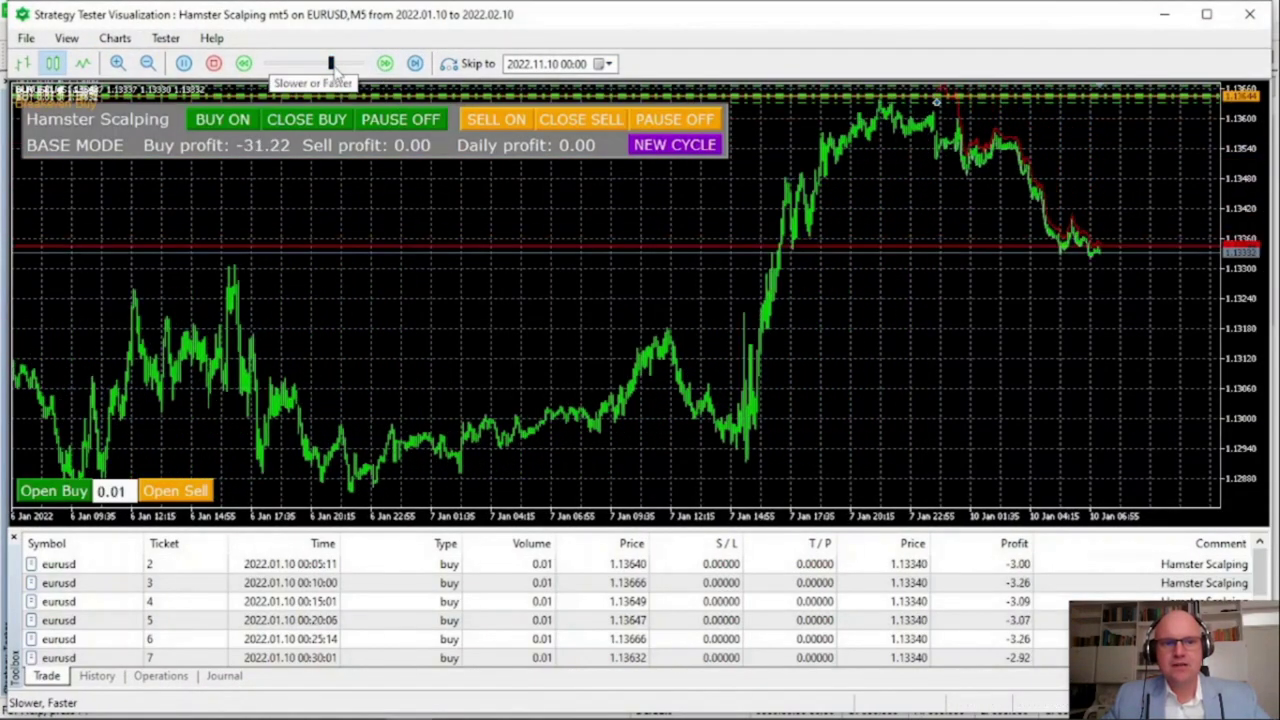
pyautogui.moveTo(333, 64); pyautogui.dragTo(309, 64)
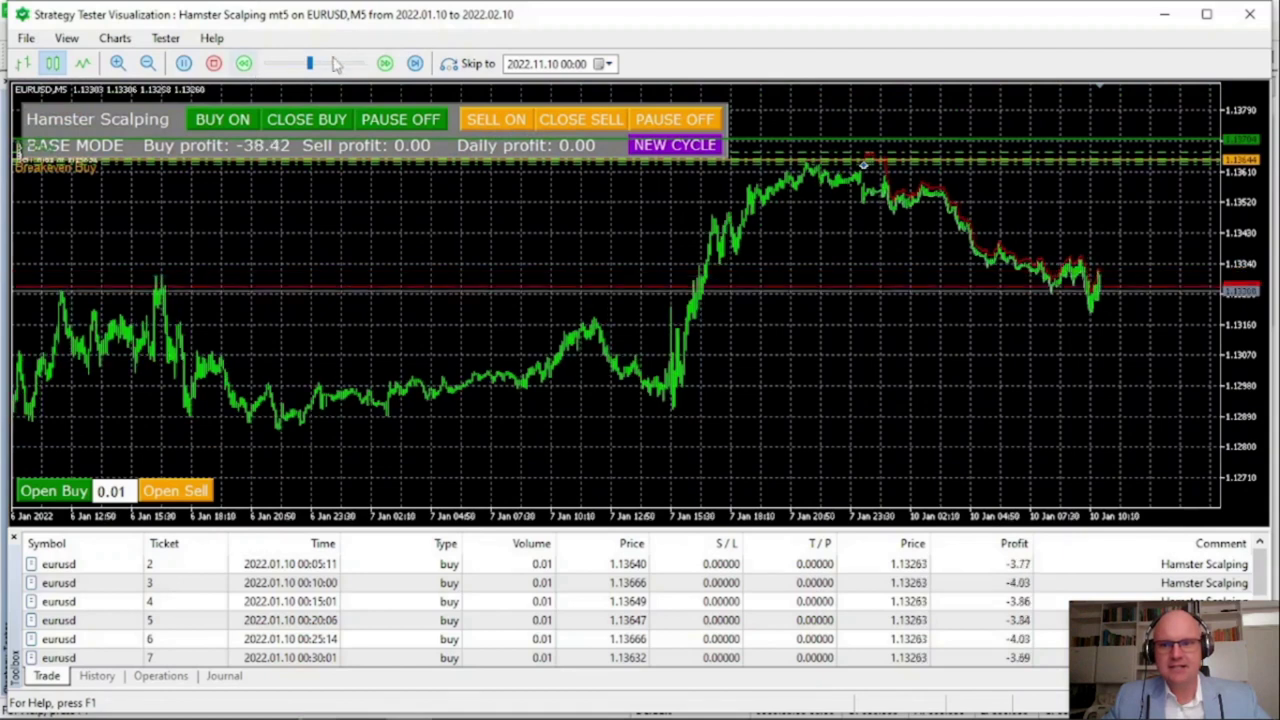
pyautogui.moveTo(336, 64); pyautogui.dragTo(354, 64)
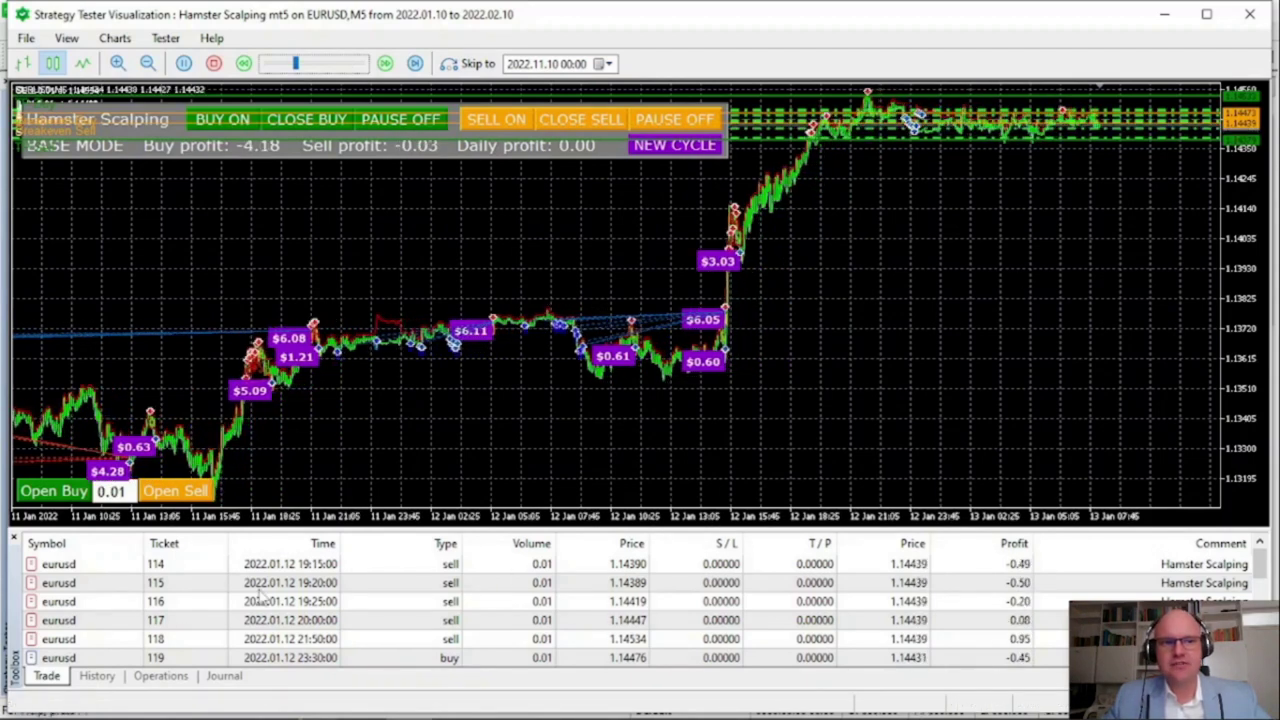
# Review the History, Journal and open sell positions in the Toolbox, then stop the test
pyautogui.click(100, 676)
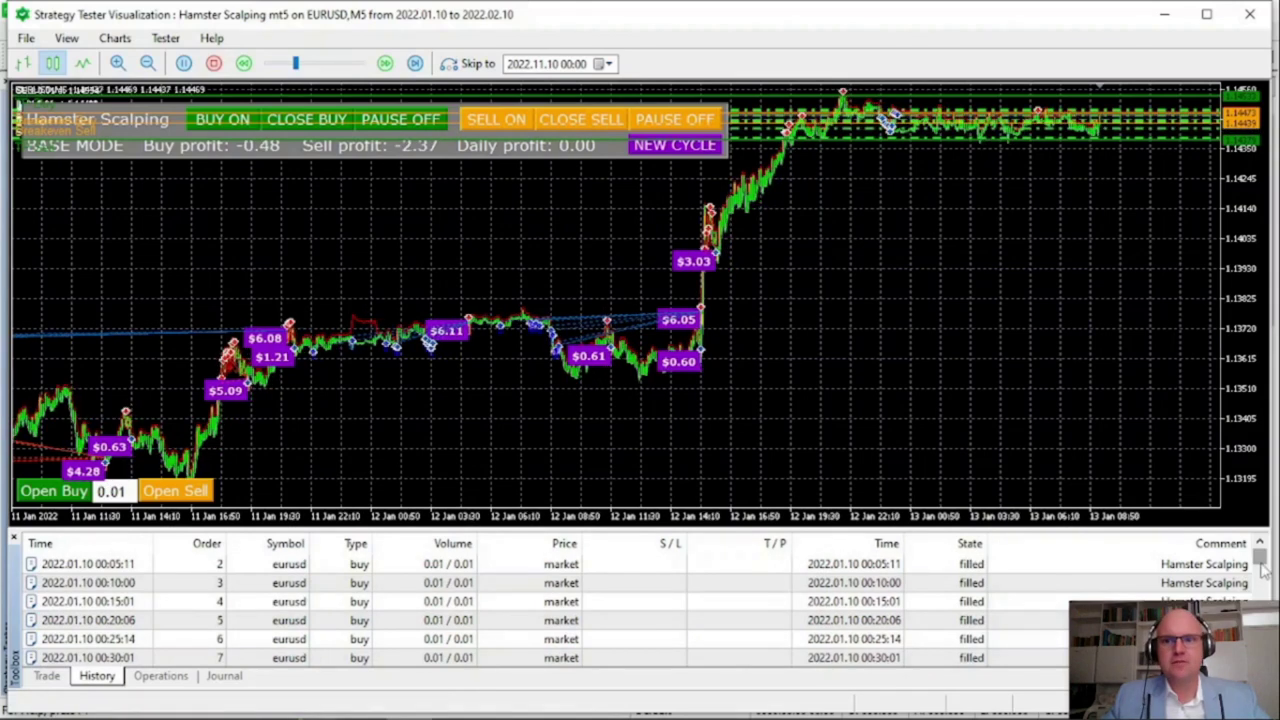
pyautogui.moveTo(1263, 568); pyautogui.dragTo(1262, 665)
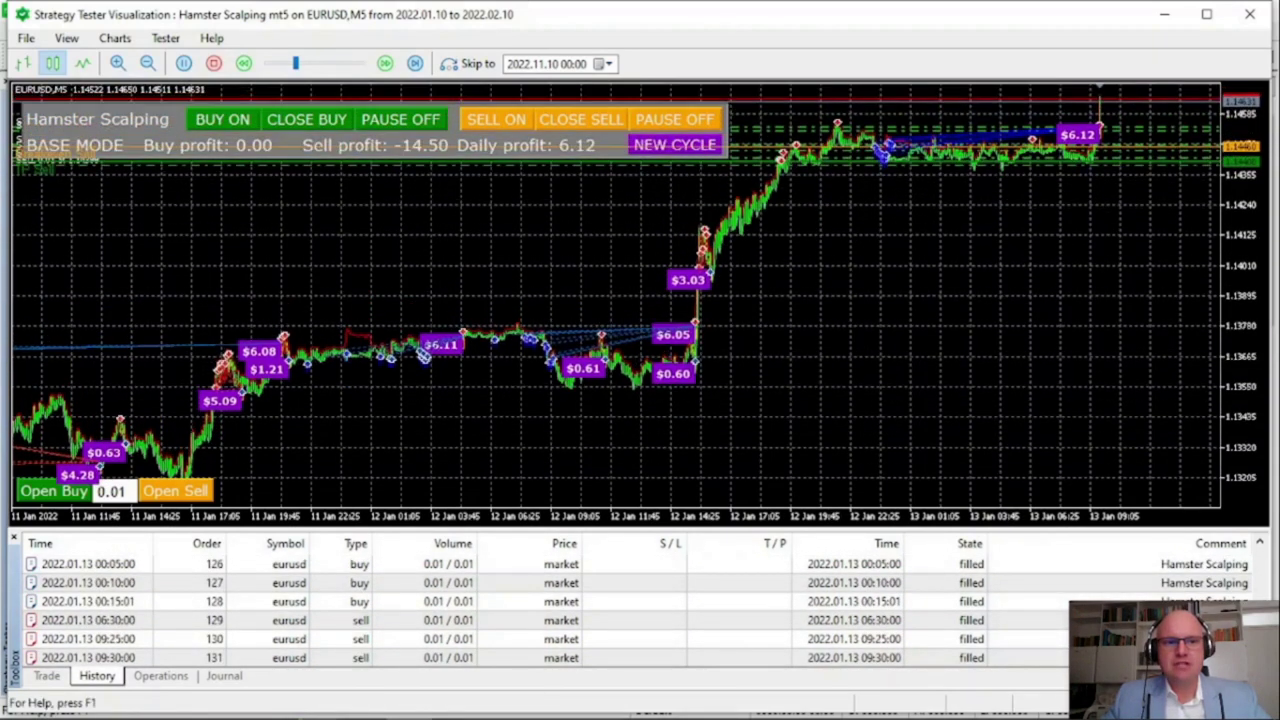
pyautogui.click(161, 678)
pyautogui.click(224, 677)
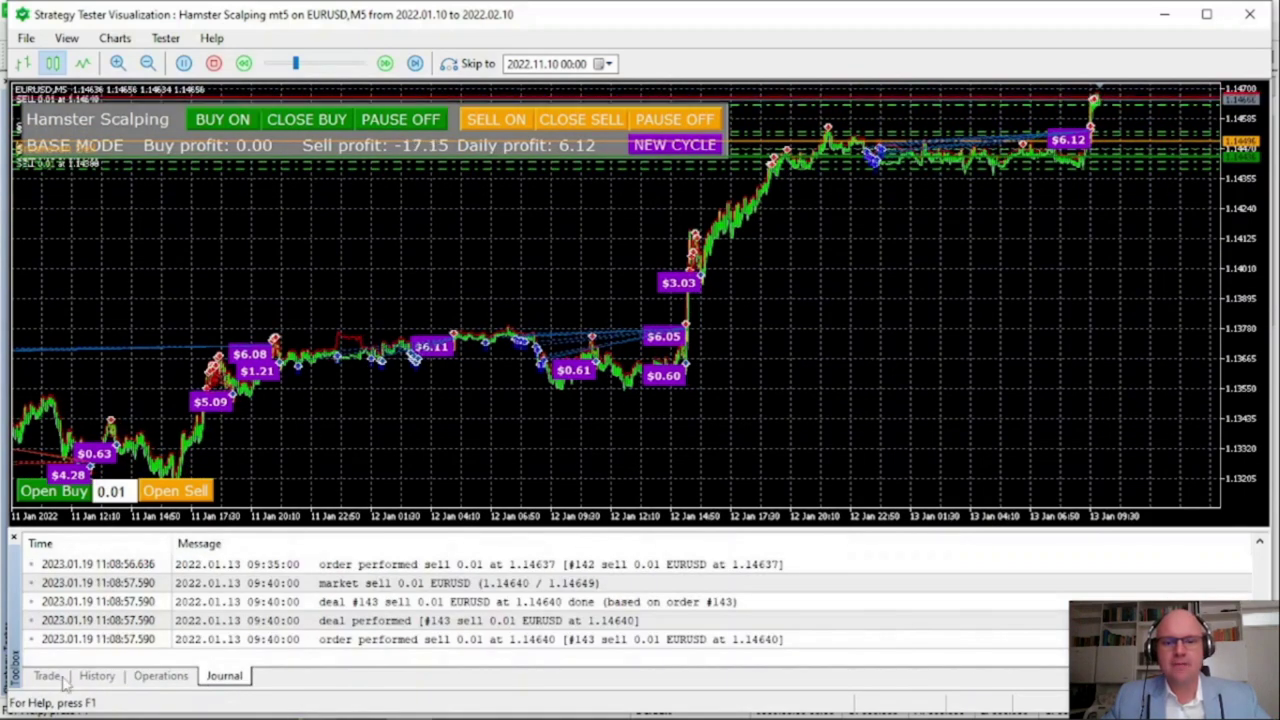
pyautogui.click(60, 678)
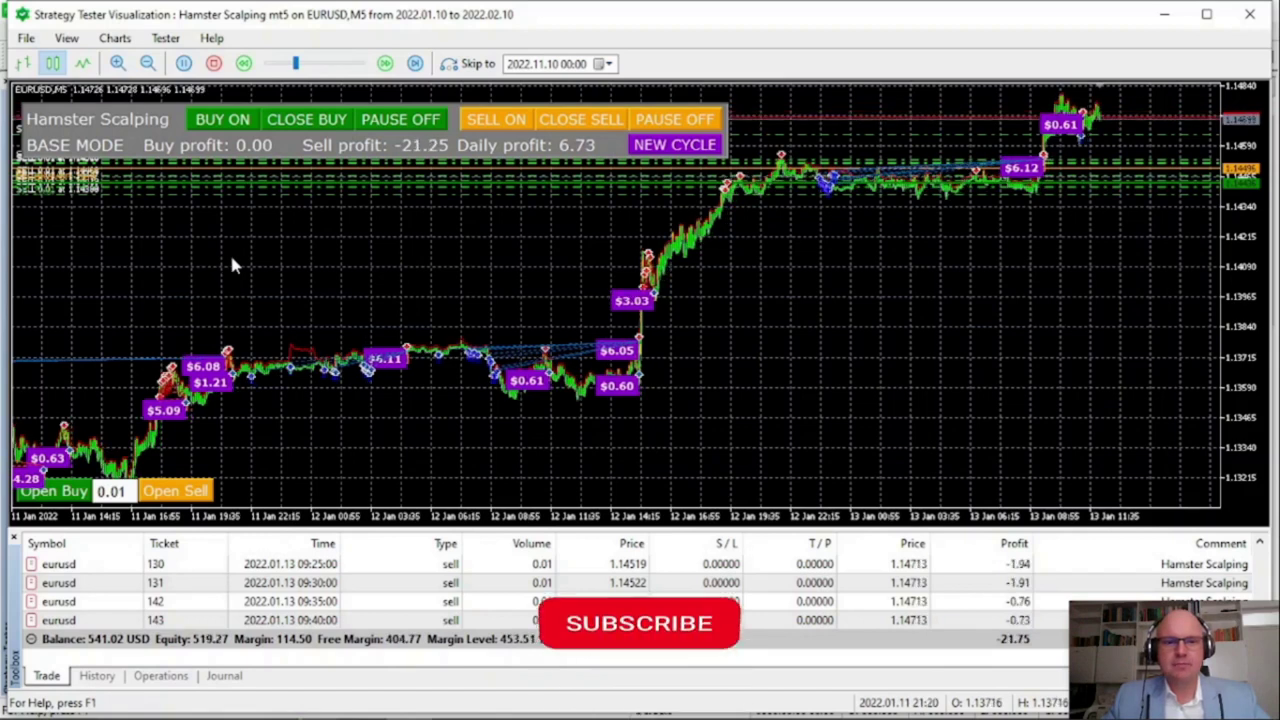
pyautogui.click(213, 63)
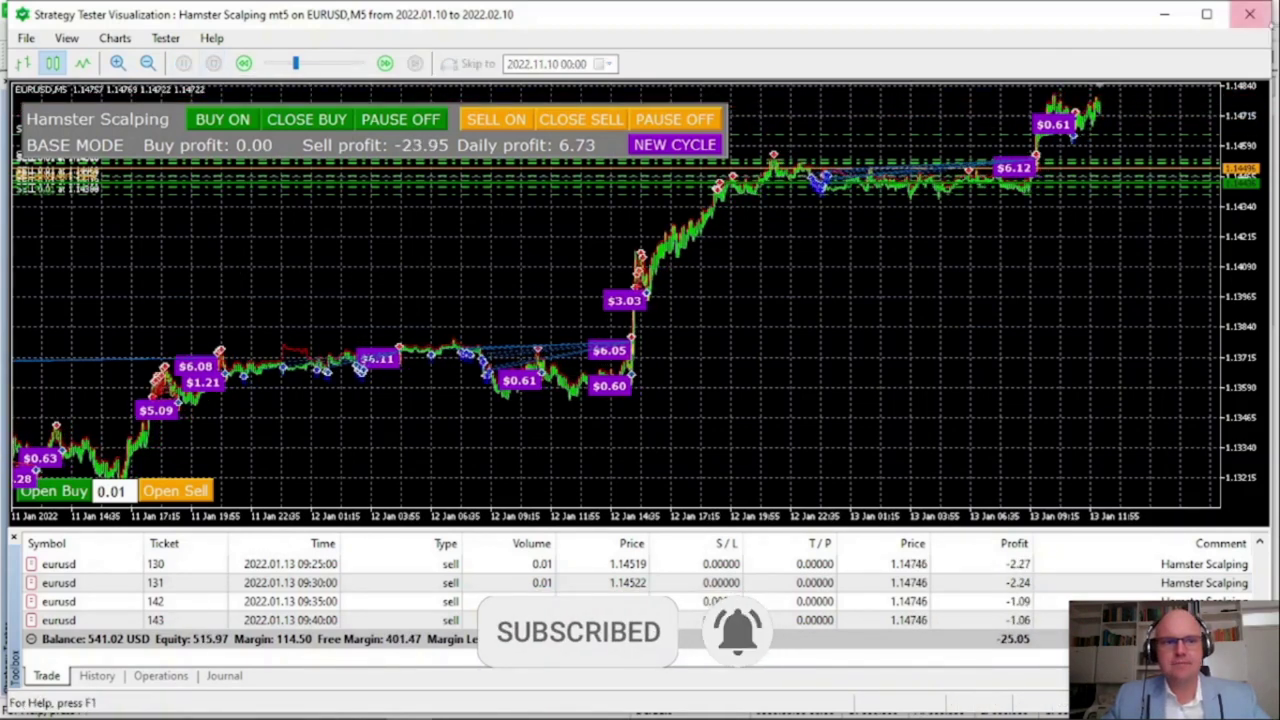
# Close the visualization window and set Choice of strategy to Grid
pyautogui.click(1250, 15)
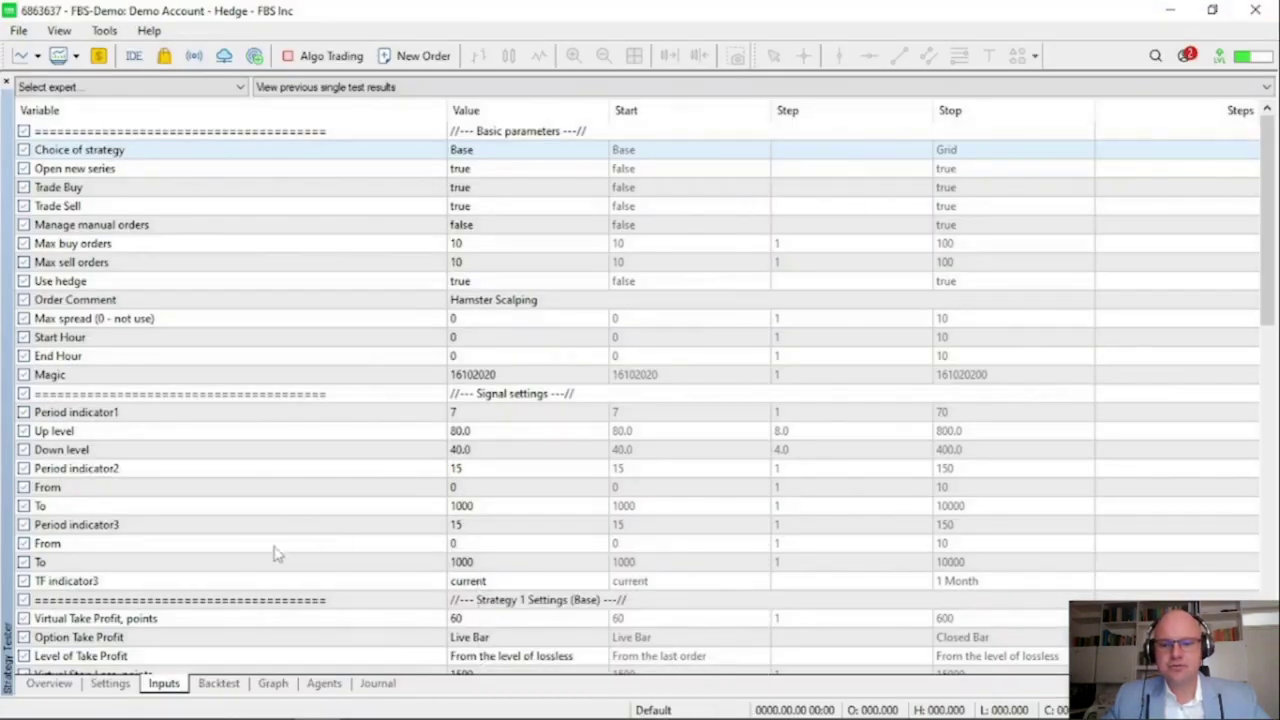
pyautogui.click(480, 150)
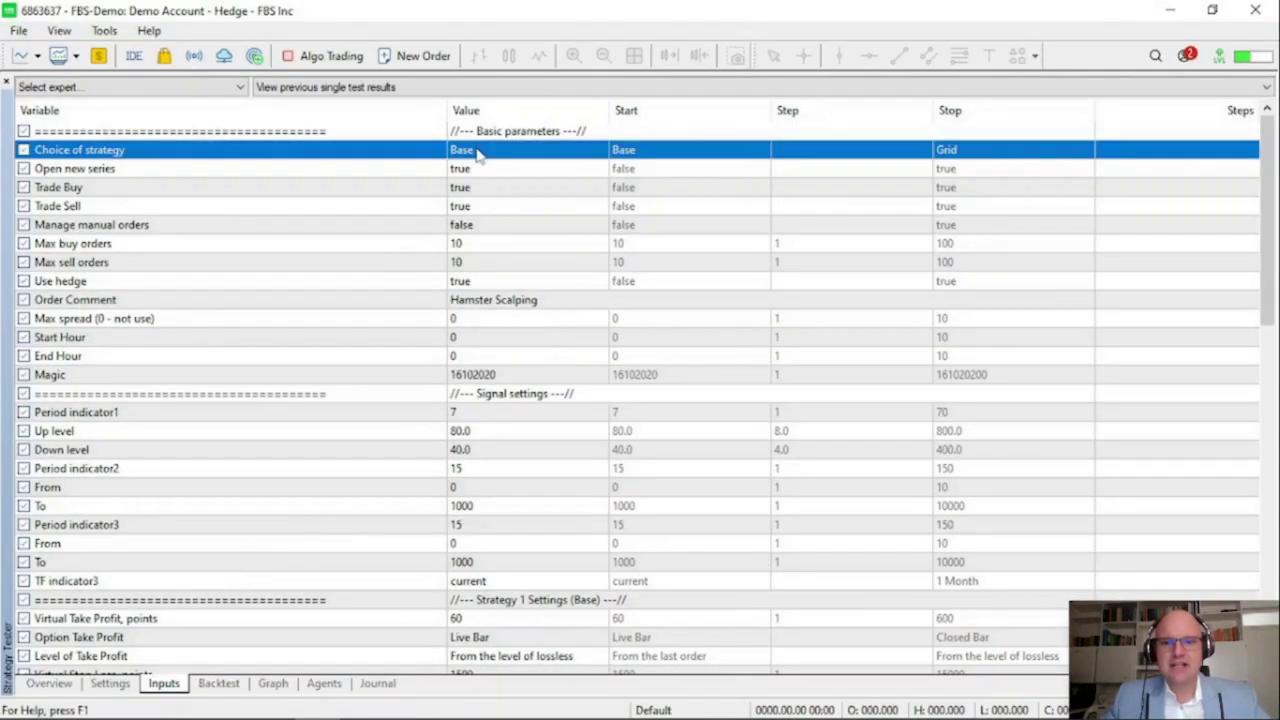
pyautogui.click(480, 150)
pyautogui.click(481, 184)
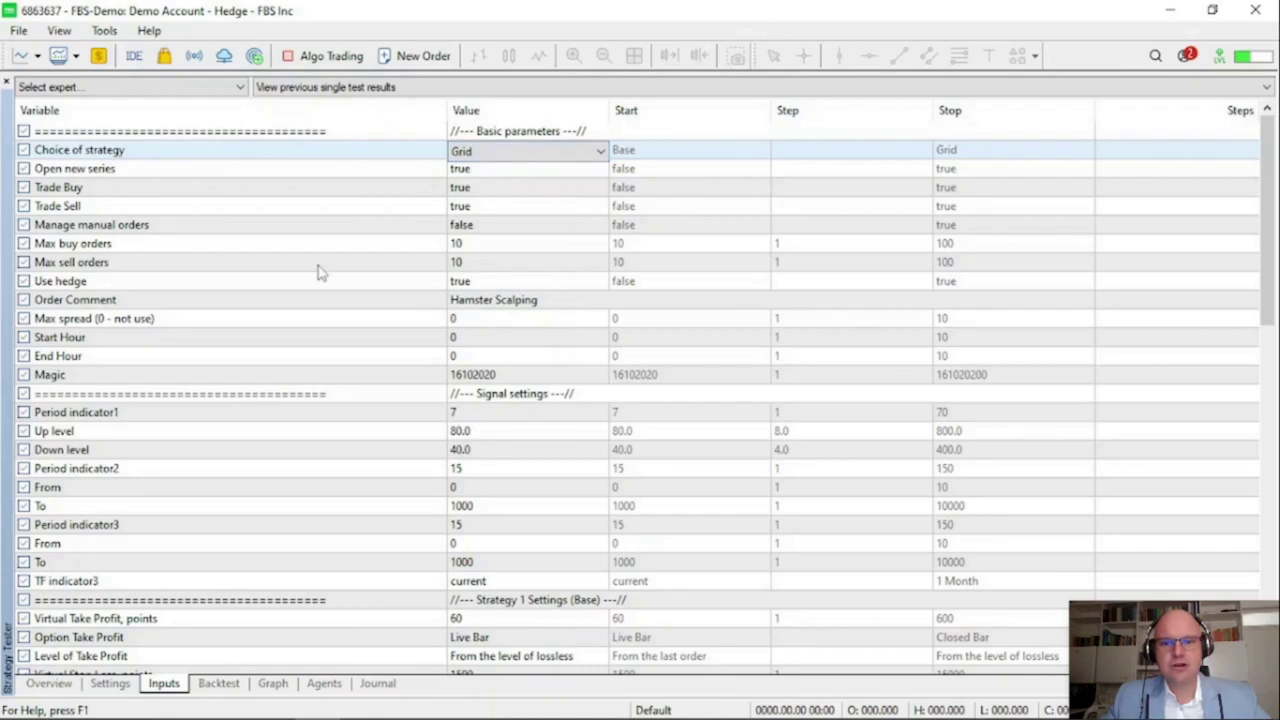
# Set the end date to 2022.12.10, turn off visual mode, run the test and view the Graph
pyautogui.click(118, 684)
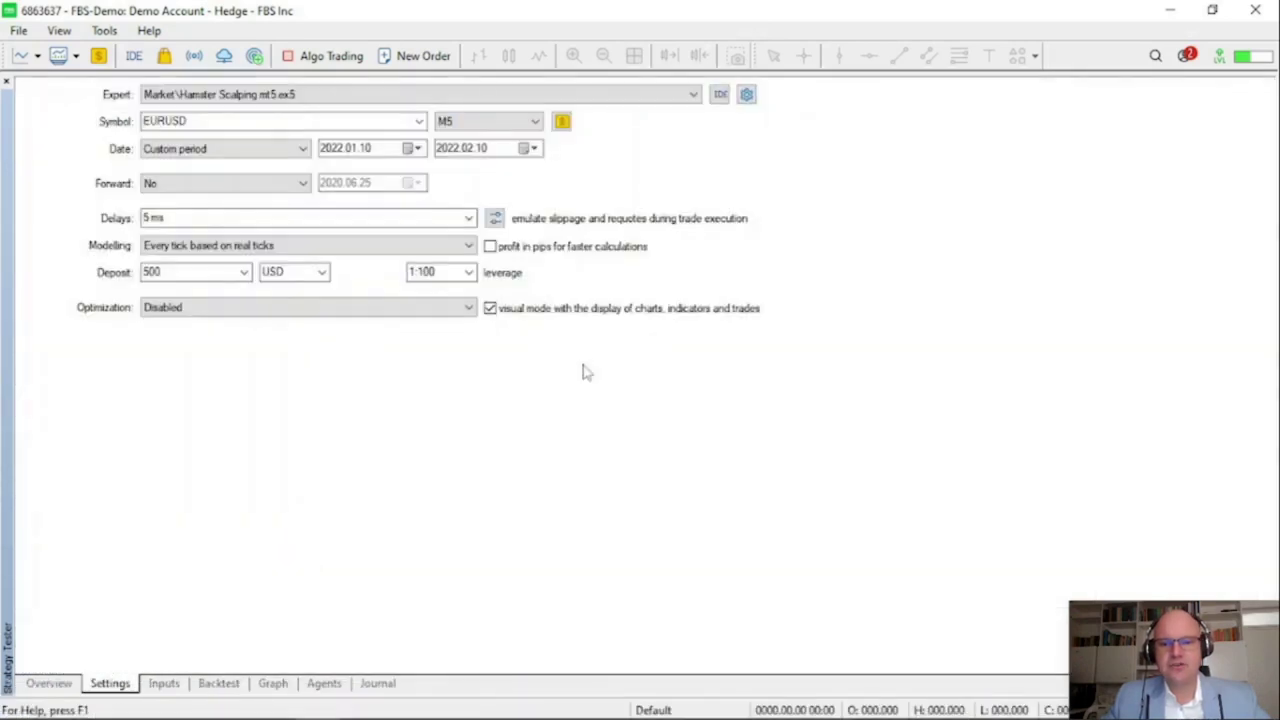
pyautogui.click(467, 148)
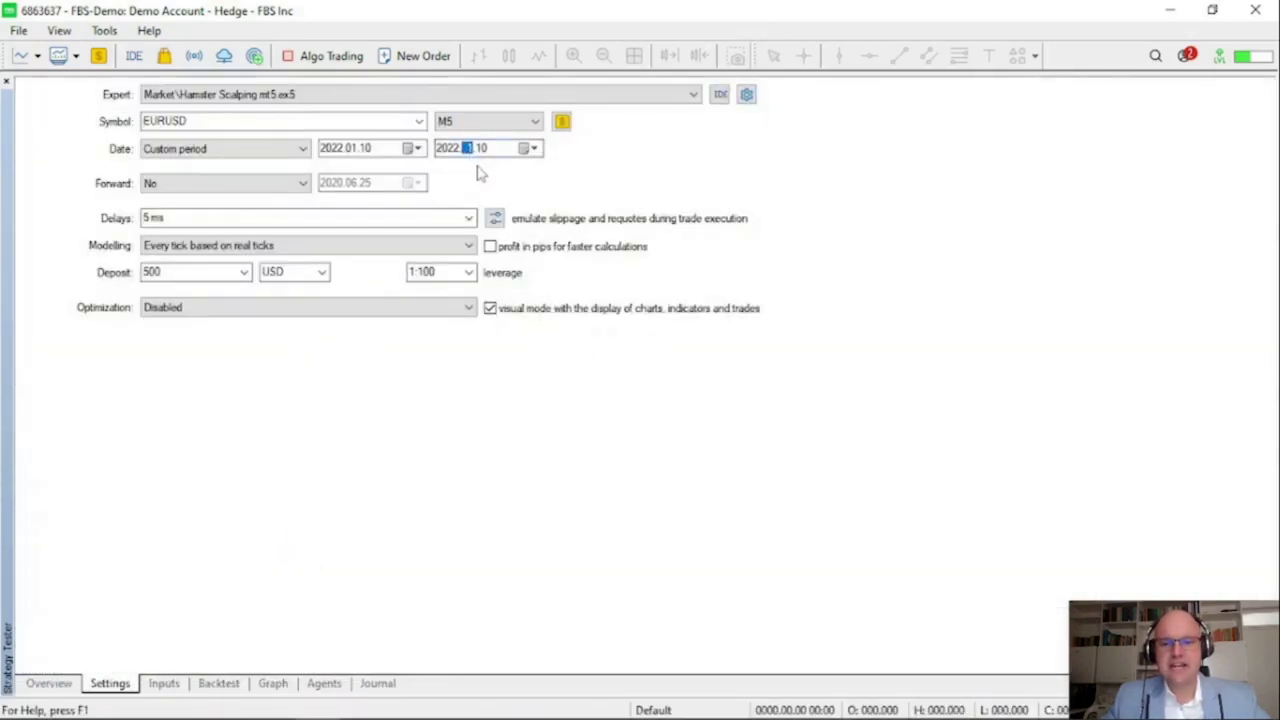
pyautogui.click(518, 310)
pyautogui.click(1215, 650)
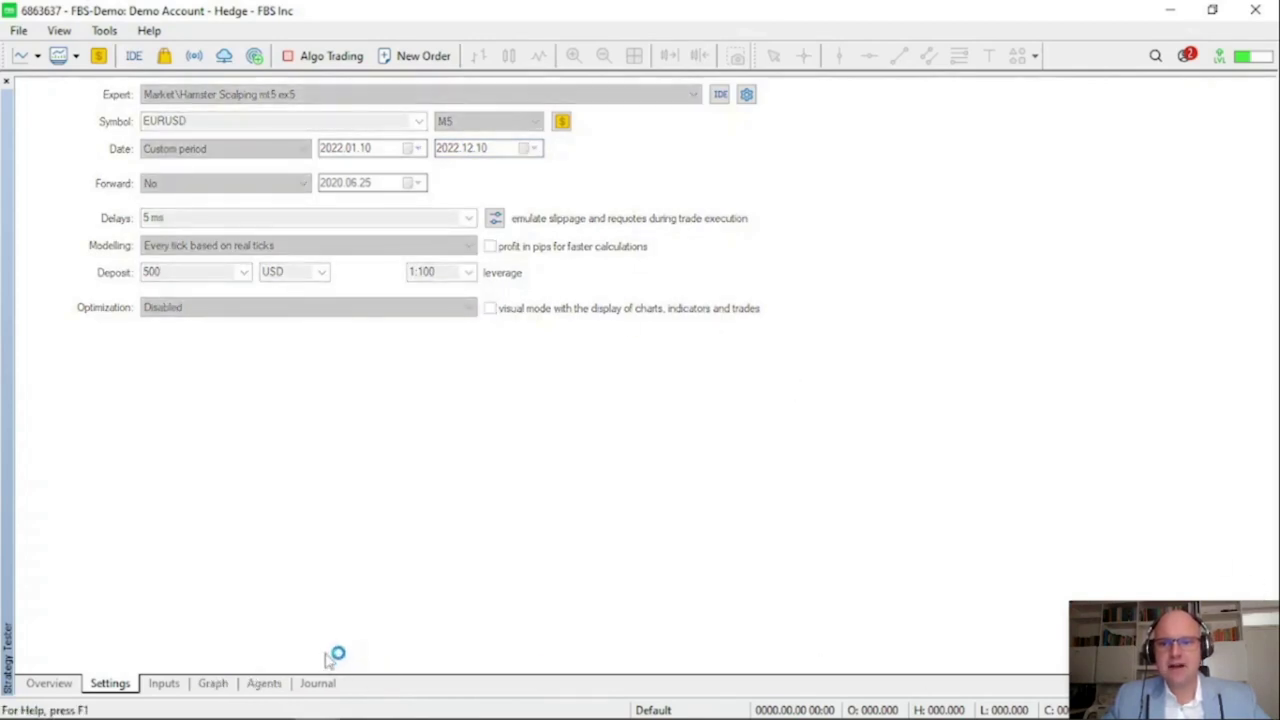
pyautogui.click(206, 686)
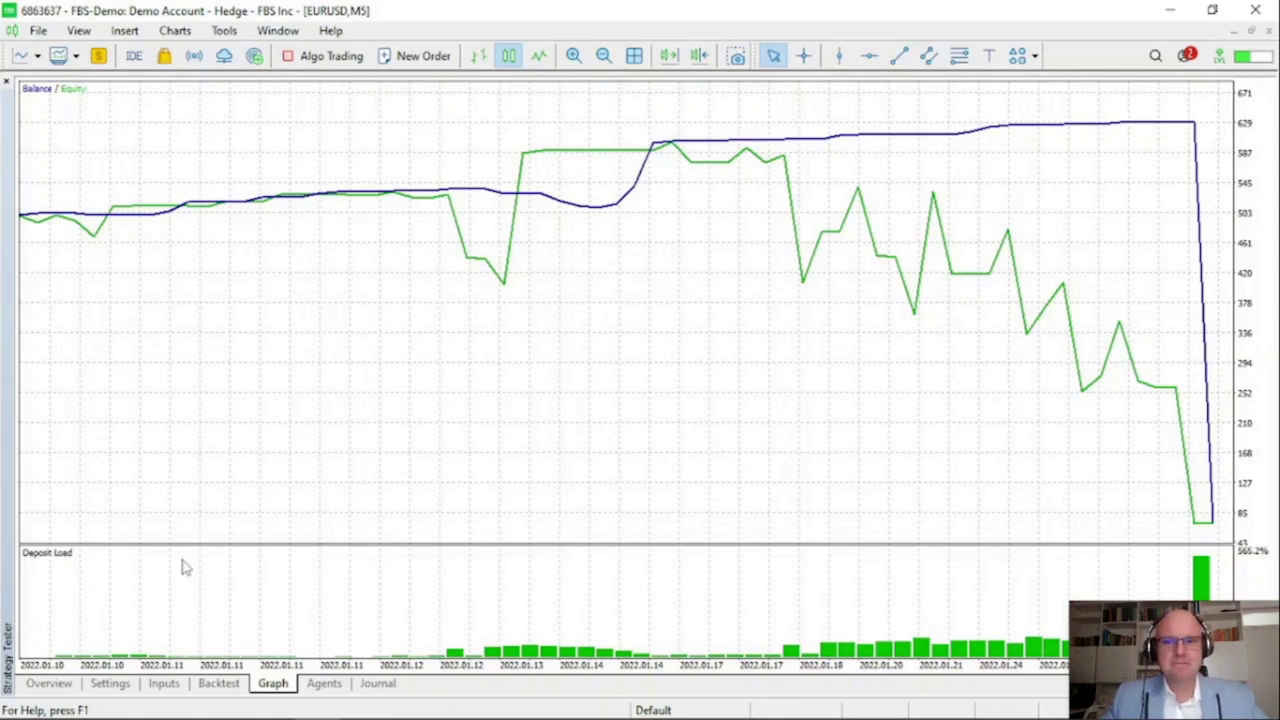
# Switch Choice of strategy to Base, run the test and check its balance graph
pyautogui.click(163, 684)
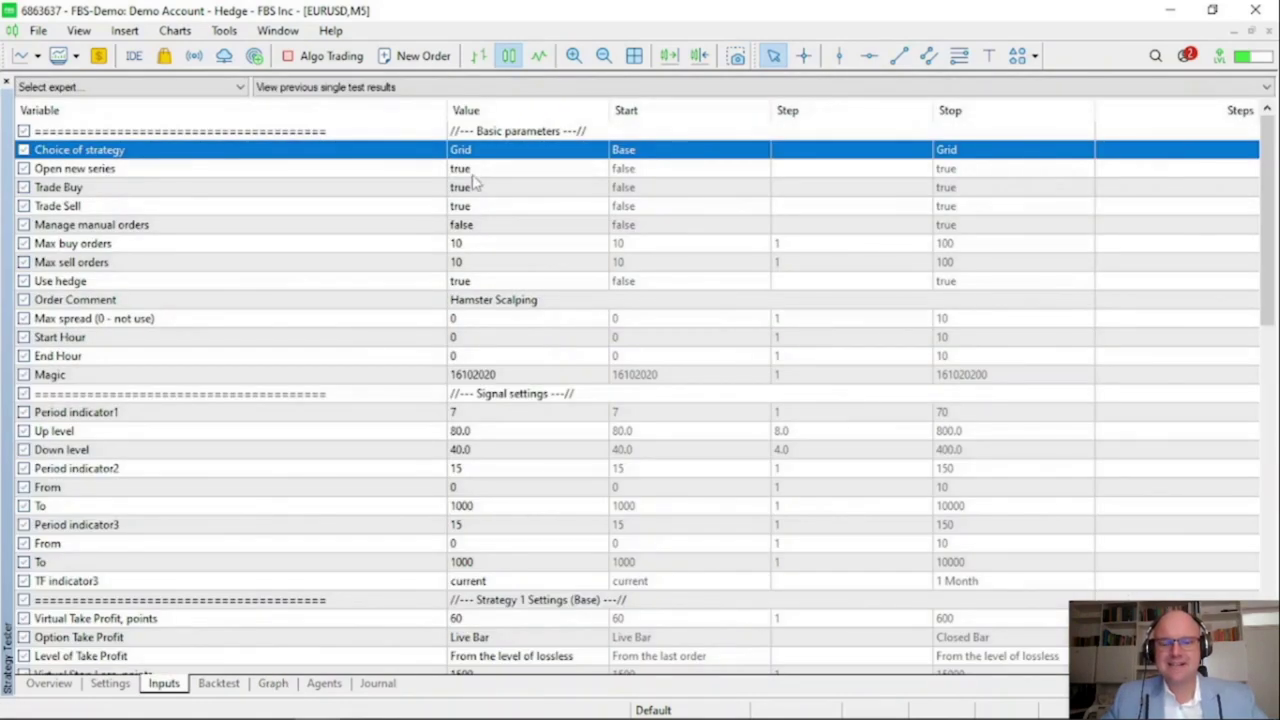
pyautogui.click(485, 152)
pyautogui.click(480, 169)
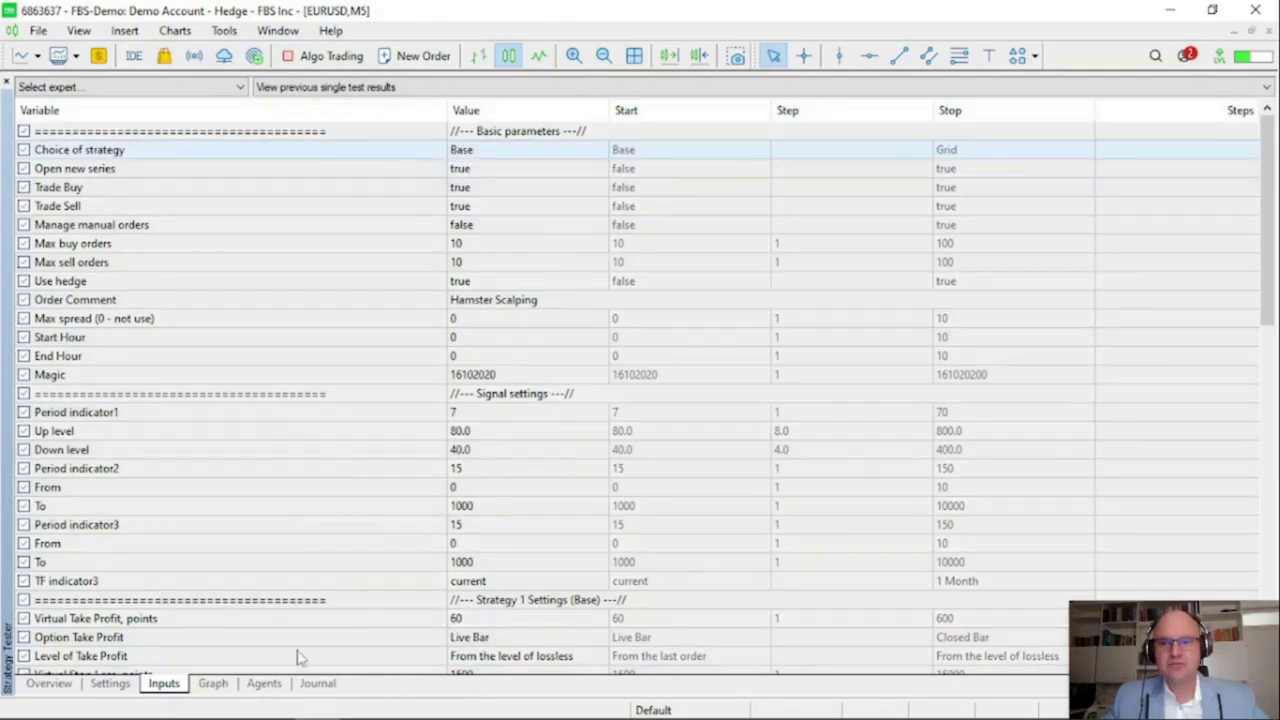
pyautogui.click(213, 684)
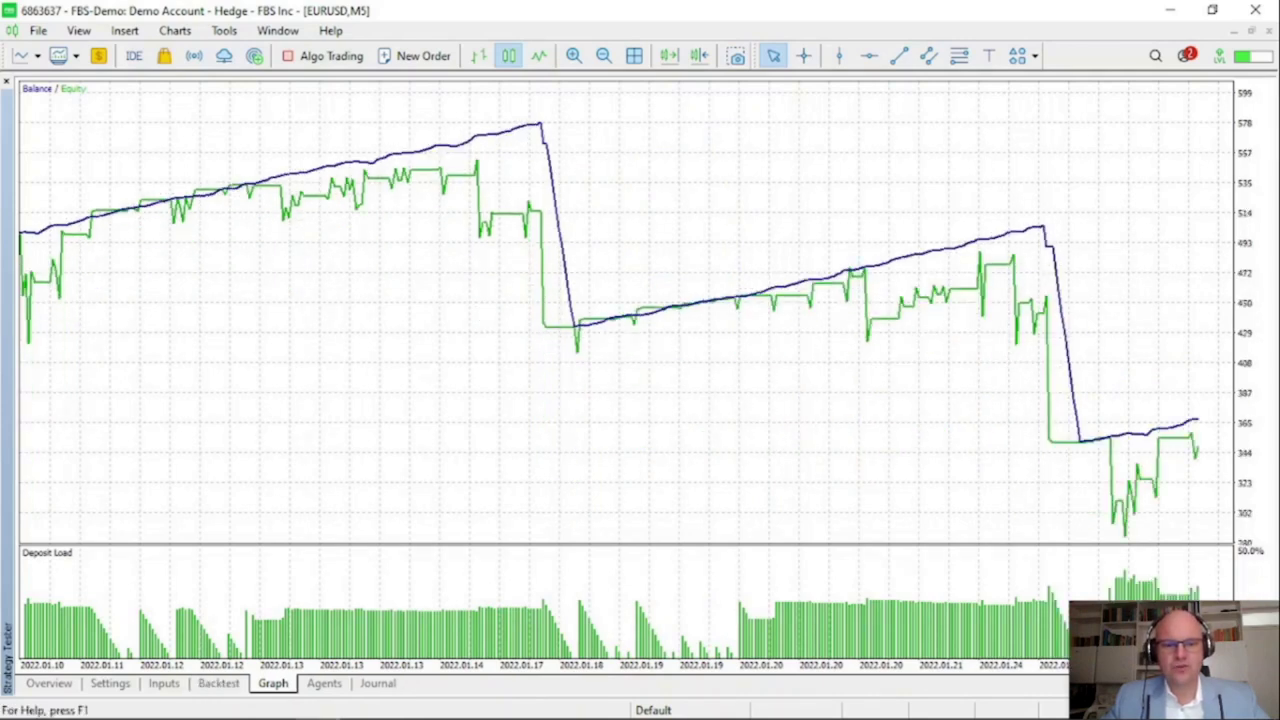
pyautogui.click(122, 685)
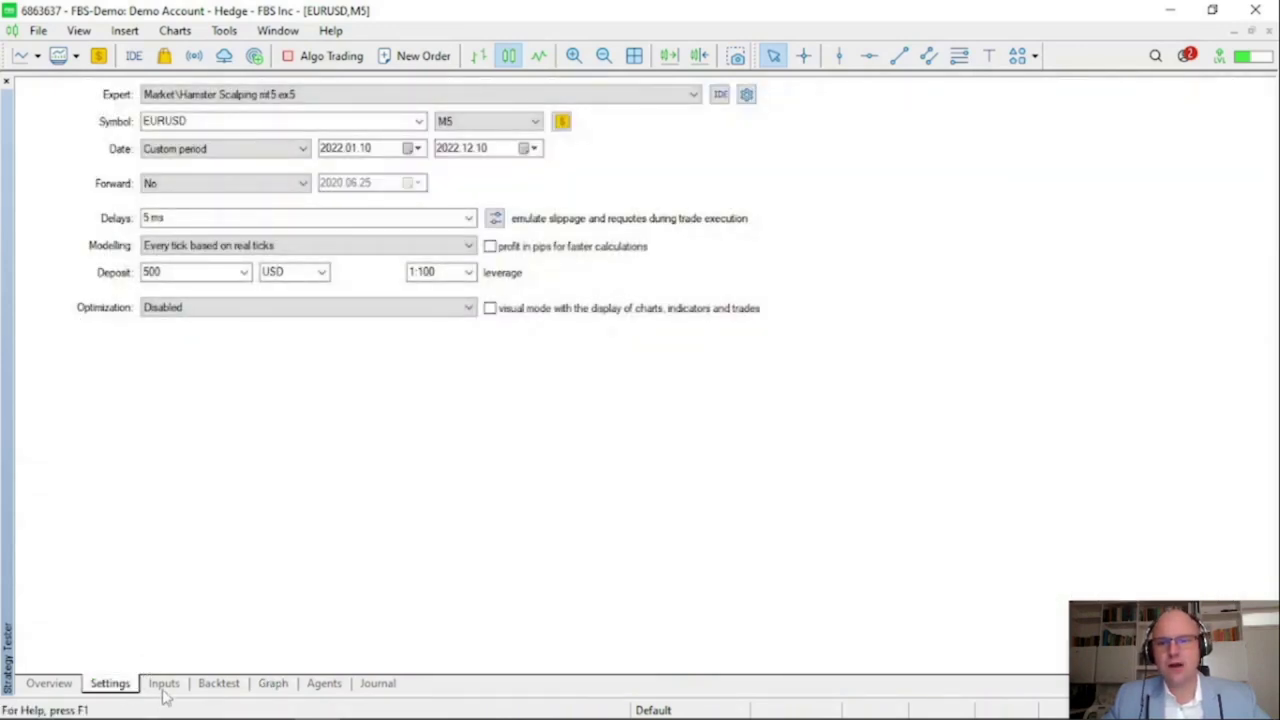
# Restore all Inputs to their default values with the right-click Defaults option
pyautogui.click(164, 685)
pyautogui.click(343, 291)
pyautogui.rightClick(343, 291)
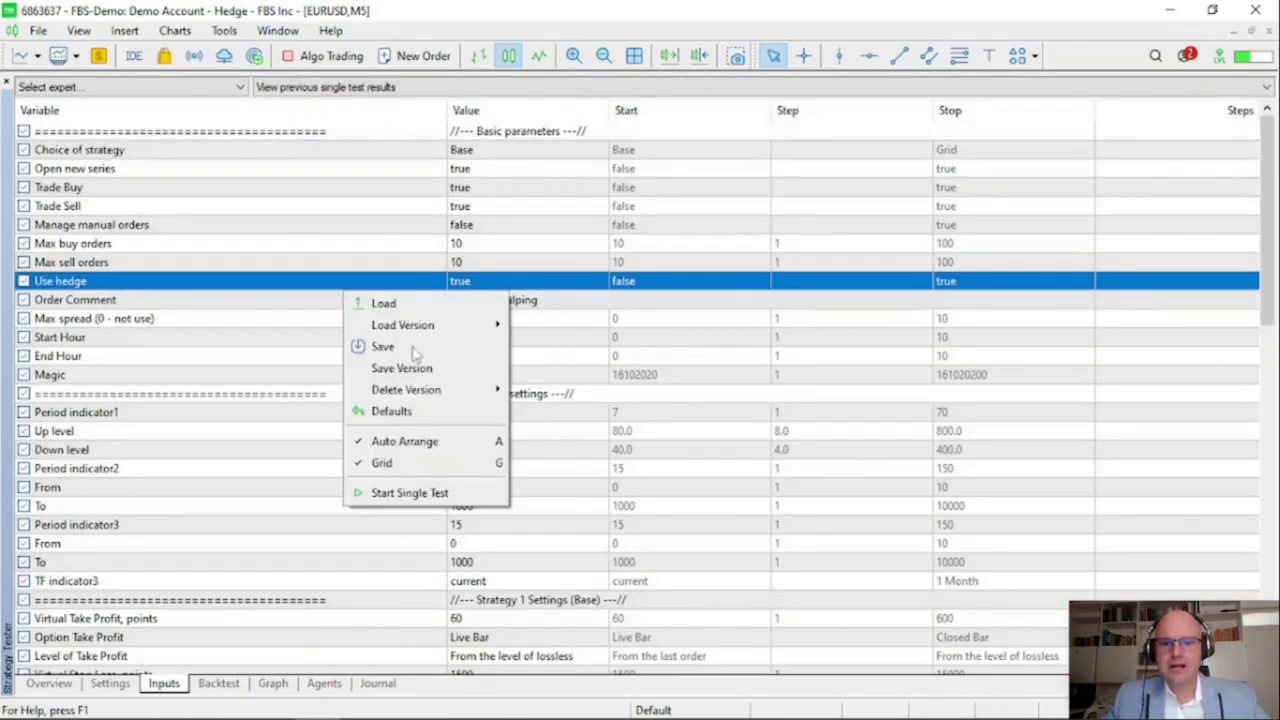
pyautogui.click(462, 414)
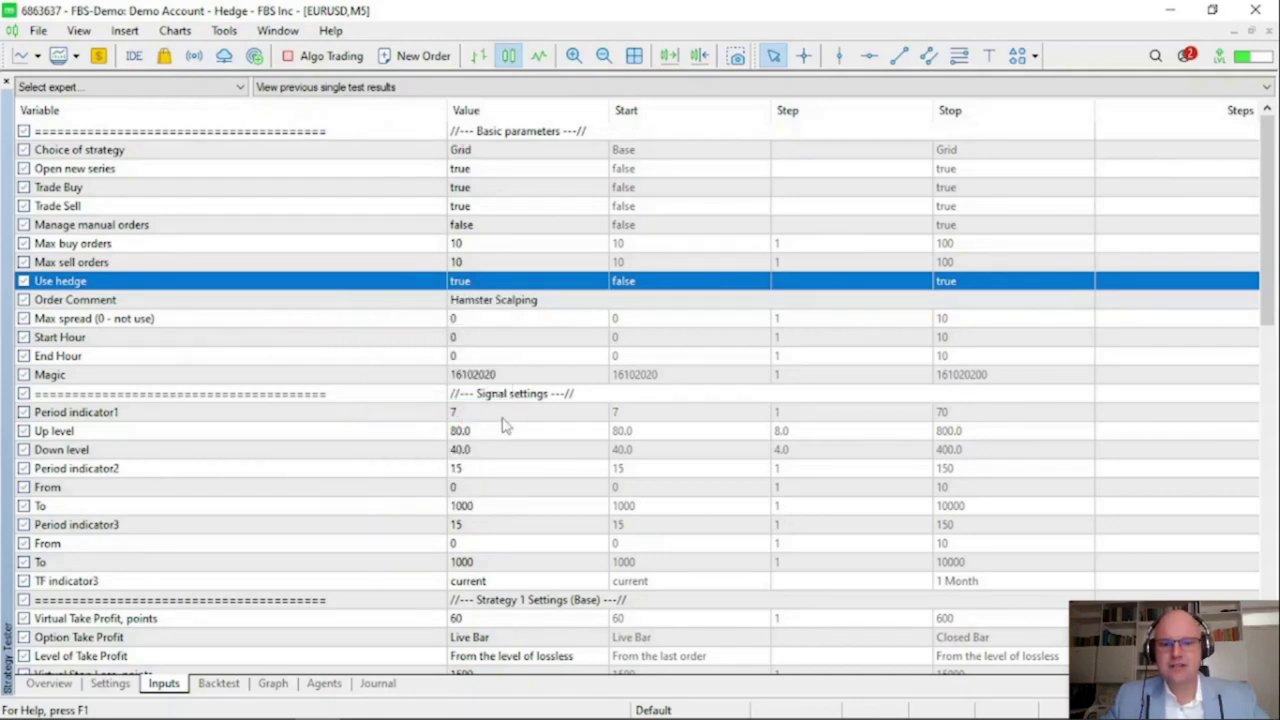
# Check the indicator periods, TF indicator3, and the 60-point Virtual Take Profit and 1500-point Stop Loss
pyautogui.click(388, 413)
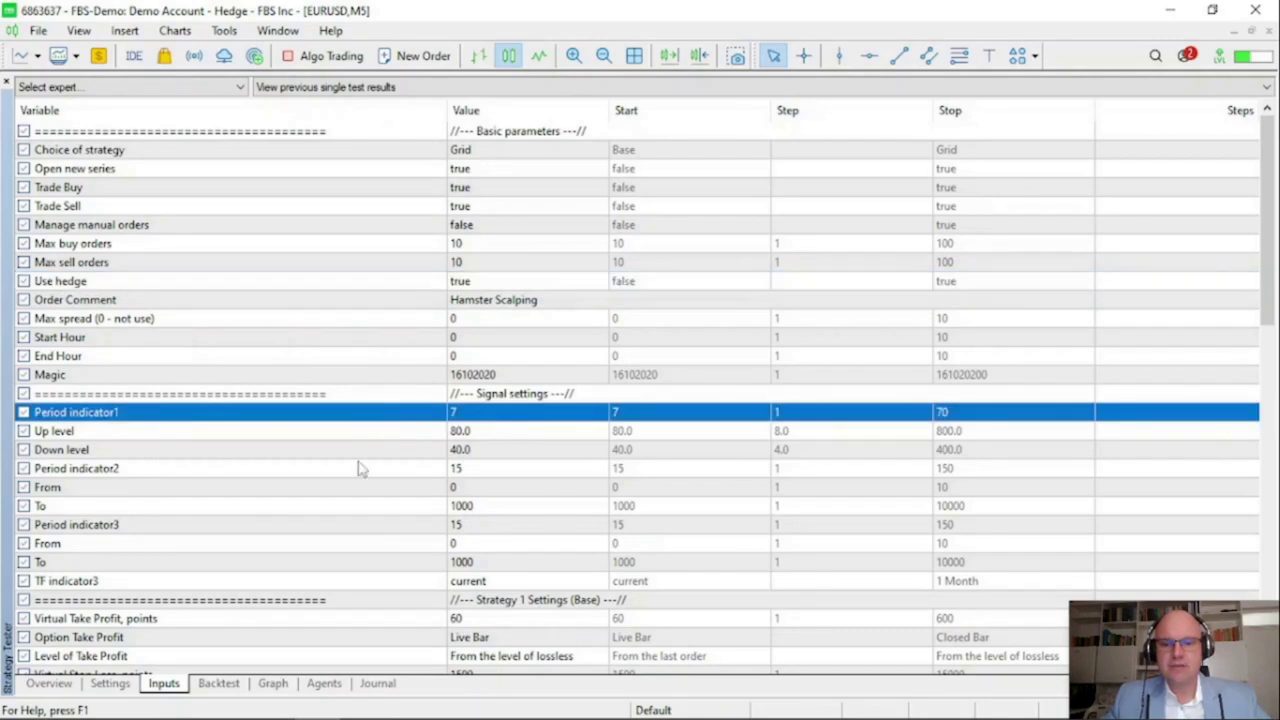
pyautogui.click(334, 470)
pyautogui.click(288, 525)
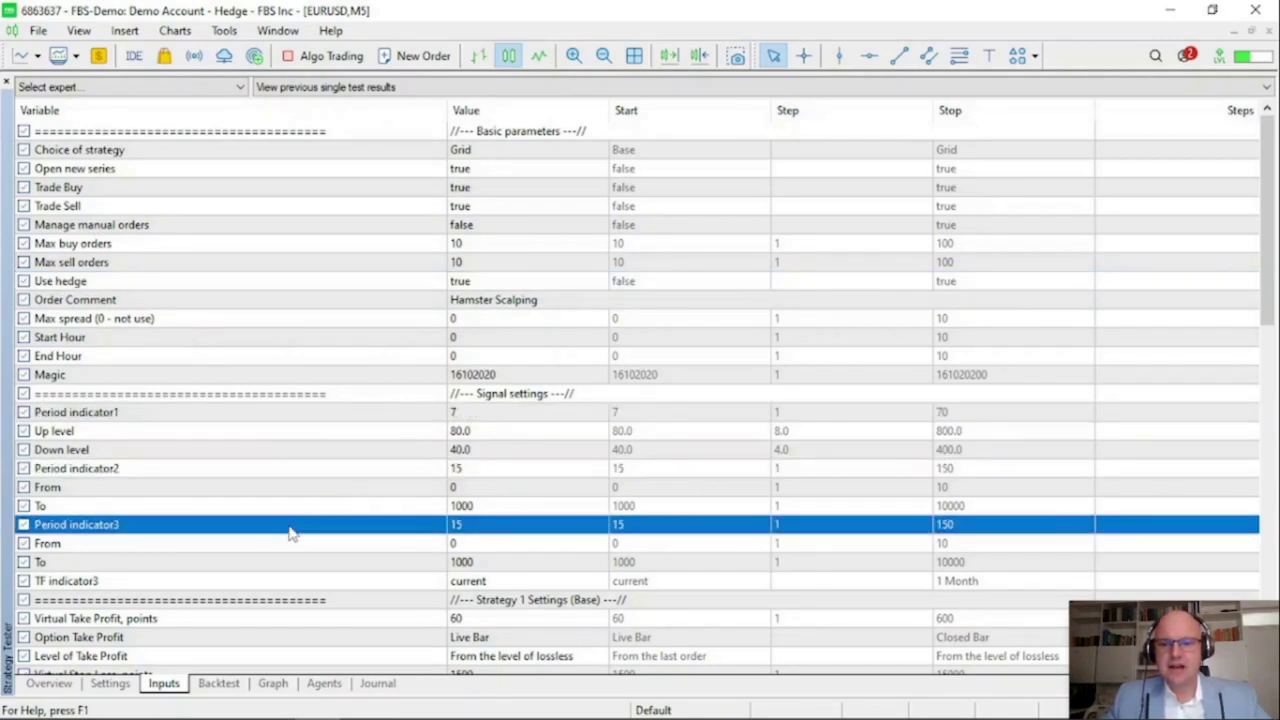
pyautogui.click(303, 582)
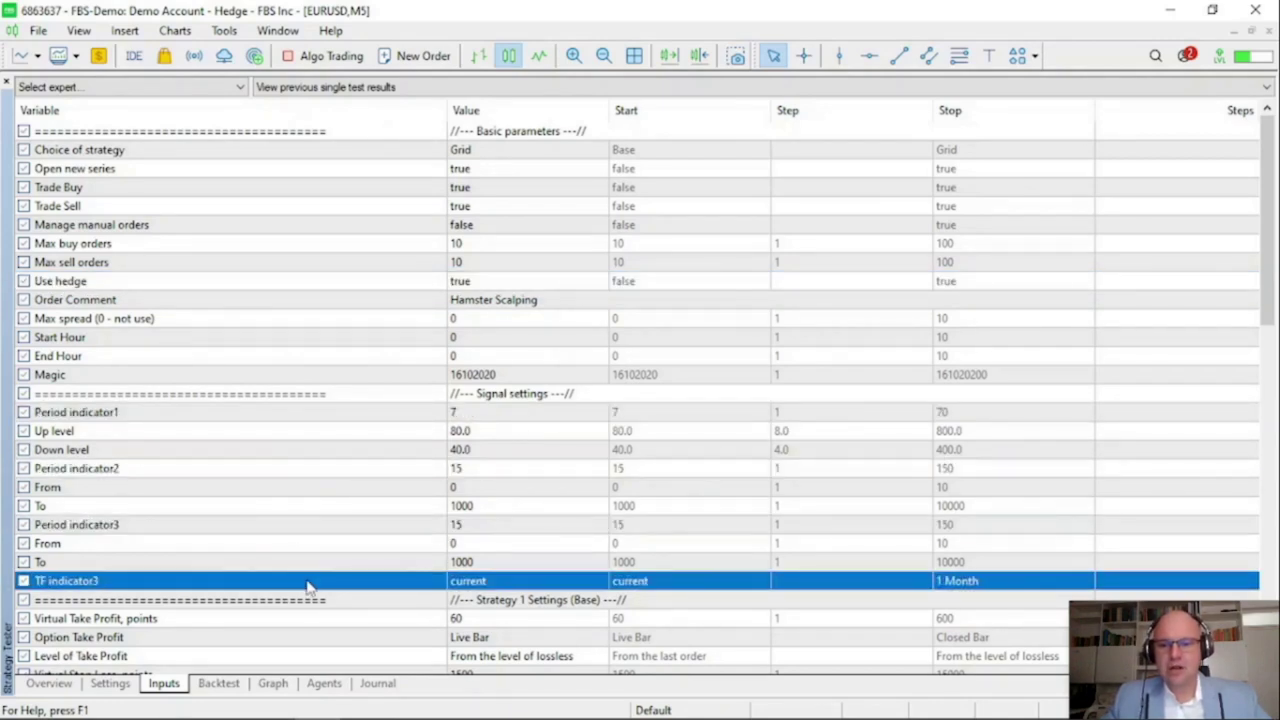
pyautogui.scroll(-2, 308, 587)
pyautogui.click(446, 512)
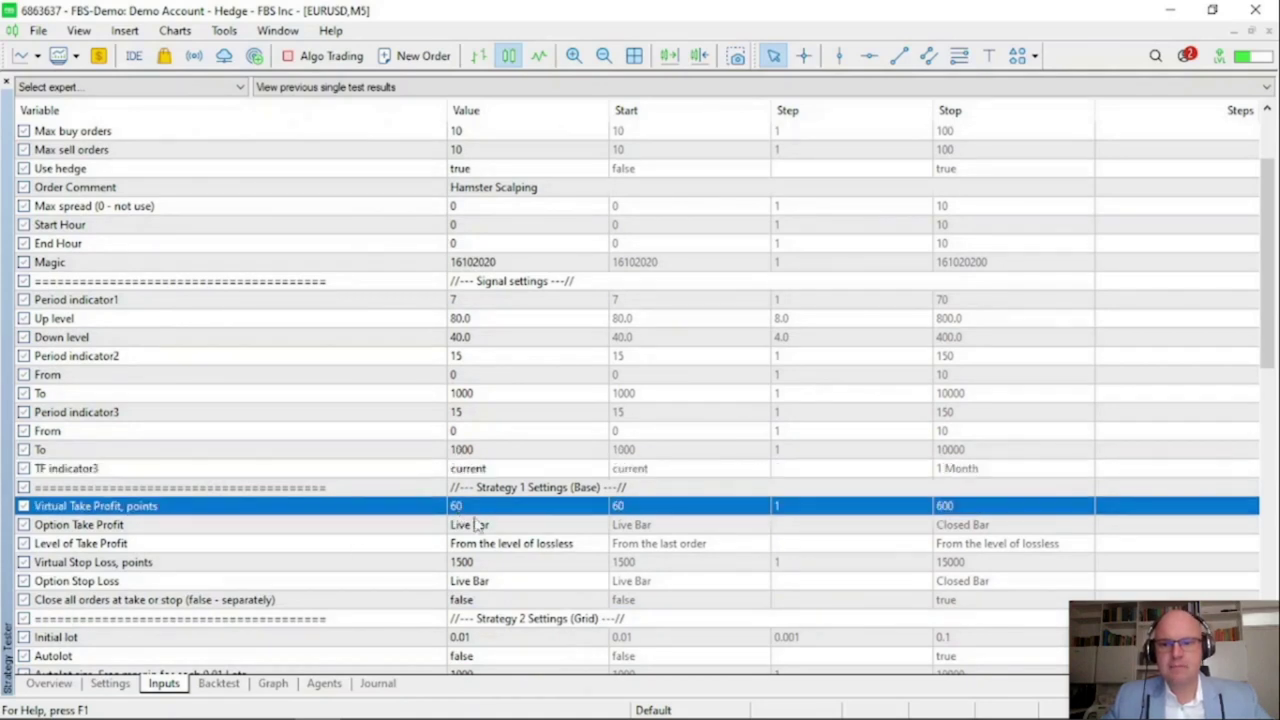
pyautogui.click(487, 567)
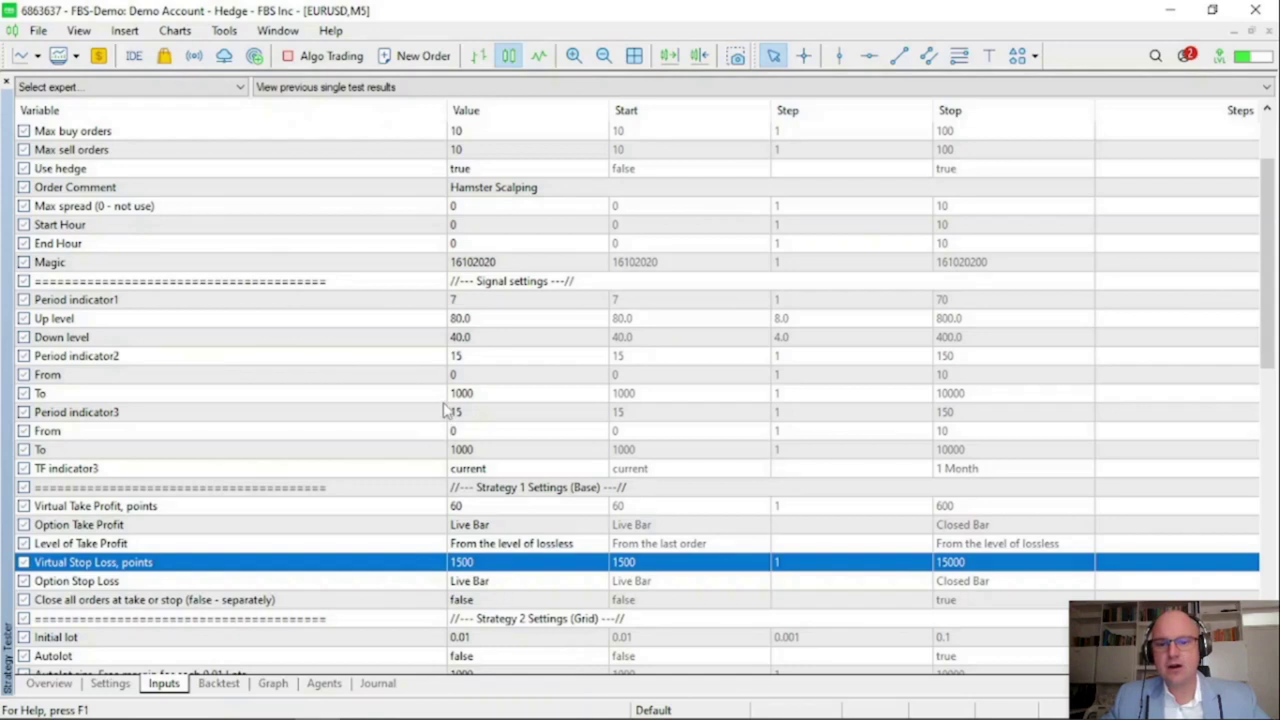
pyautogui.scroll(2, 444, 410)
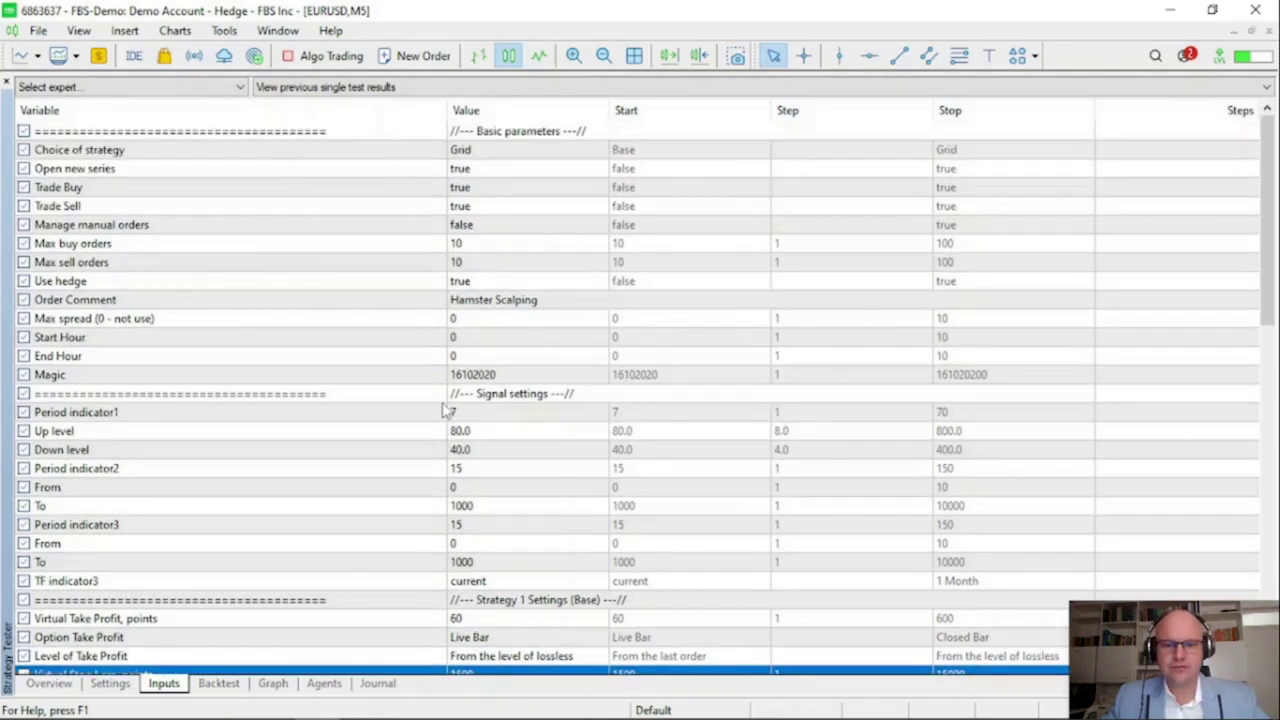
pyautogui.rightClick(337, 374)
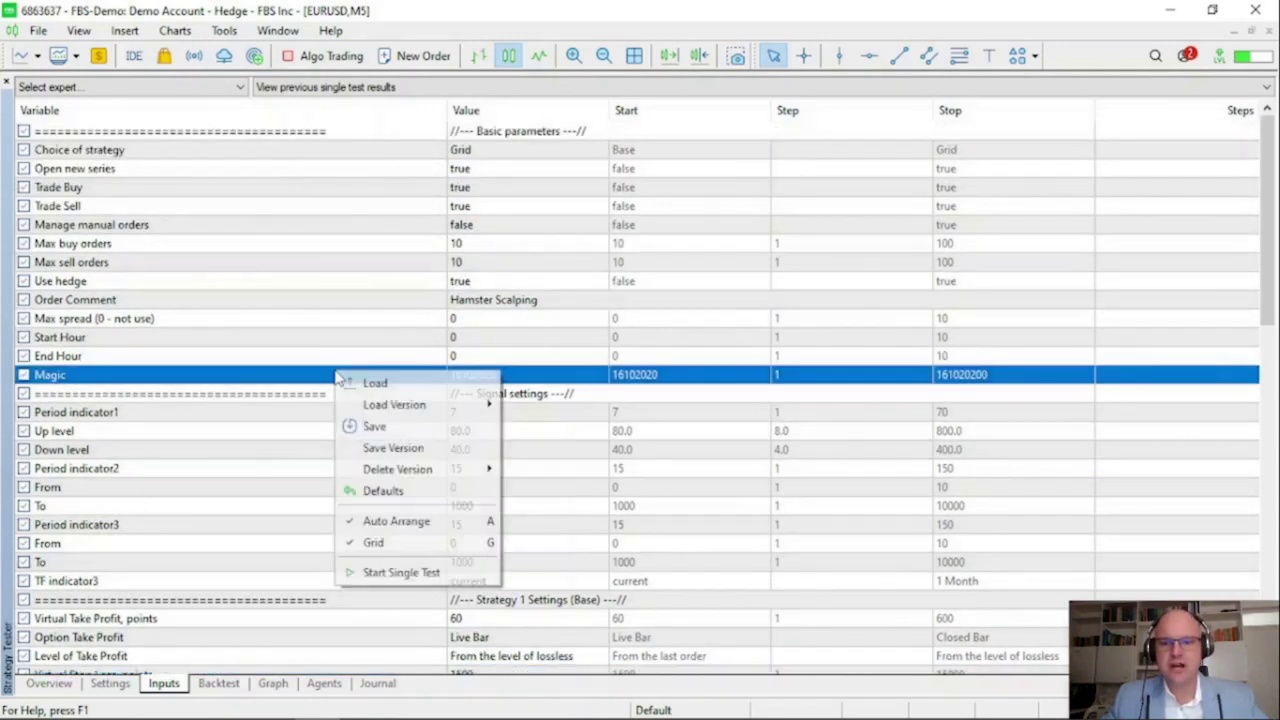
# Load Hamster Scalping mt5_Safe.set: 40-point take profit, 200 max spread, trading hours 2–4
pyautogui.click(401, 383)
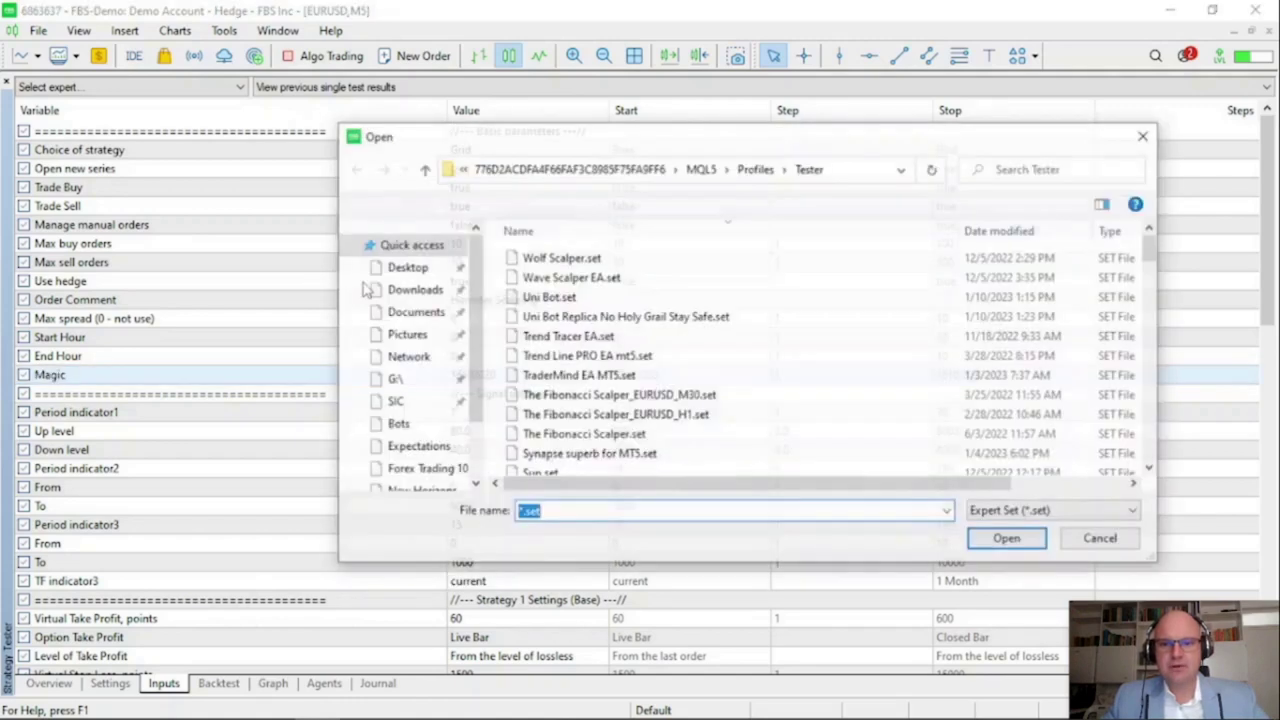
pyautogui.scroll(-4, 750, 350)
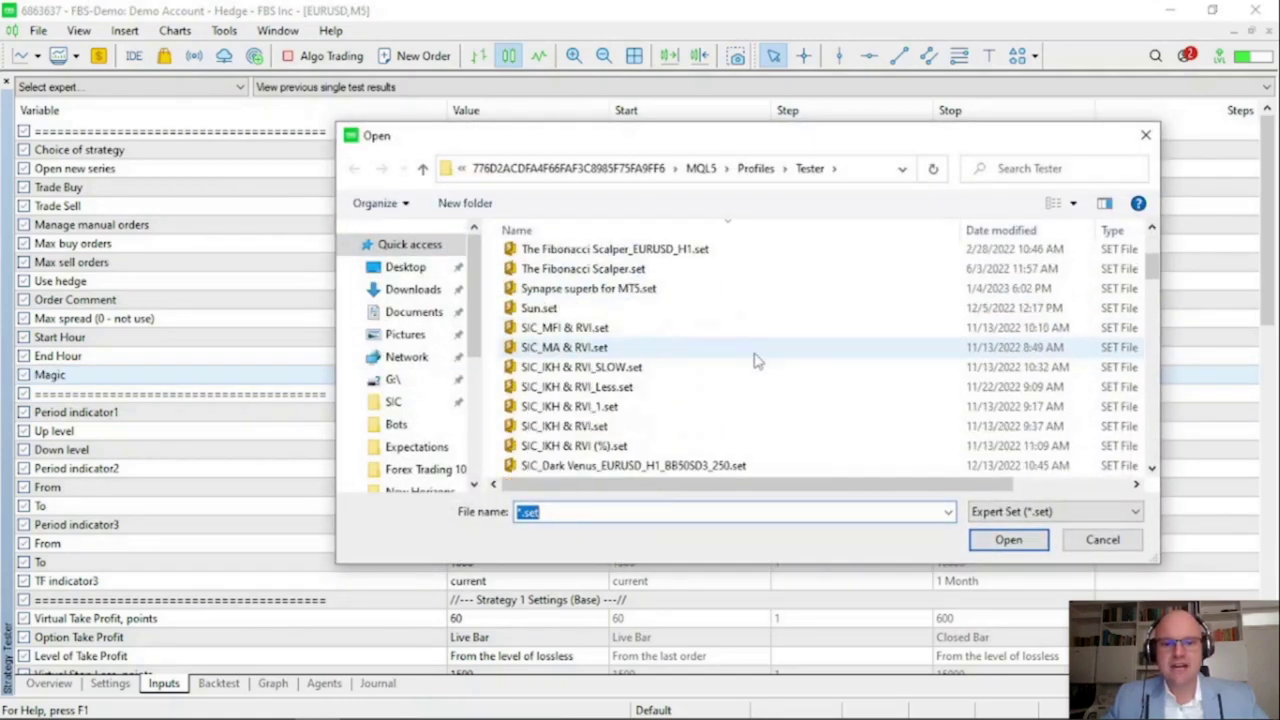
pyautogui.scroll(-5, 757, 360)
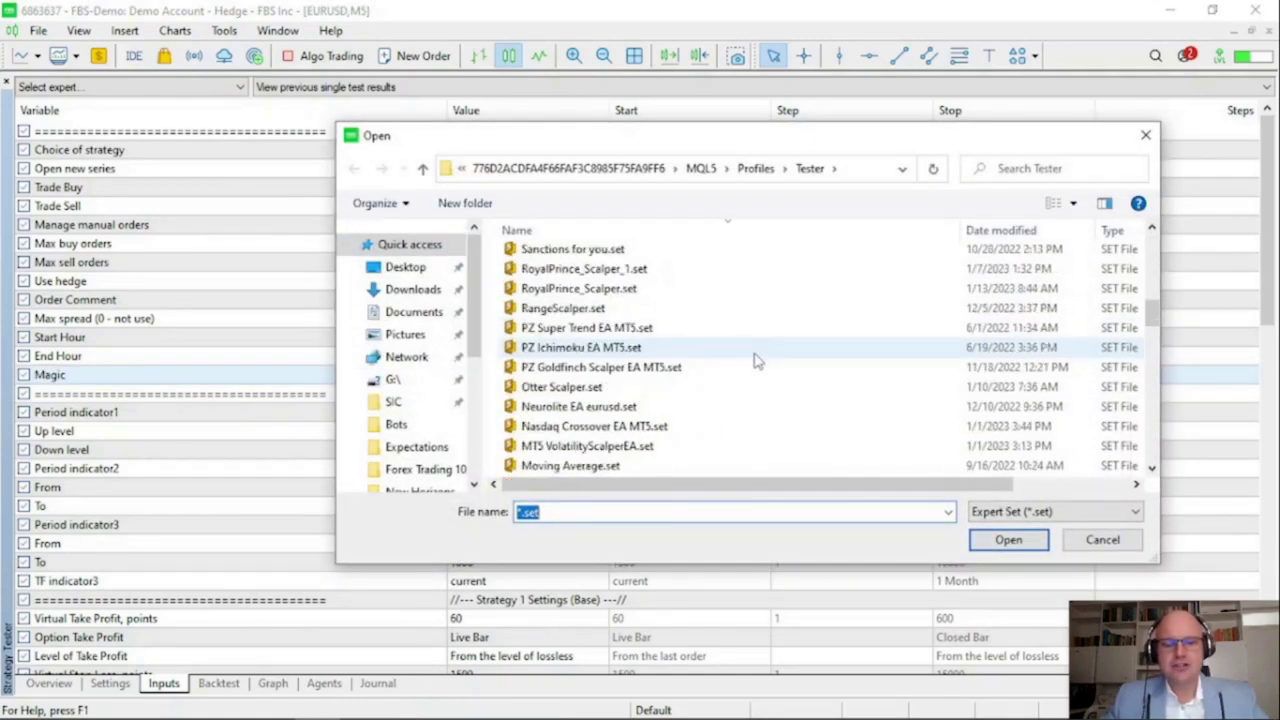
pyautogui.scroll(-5, 760, 355)
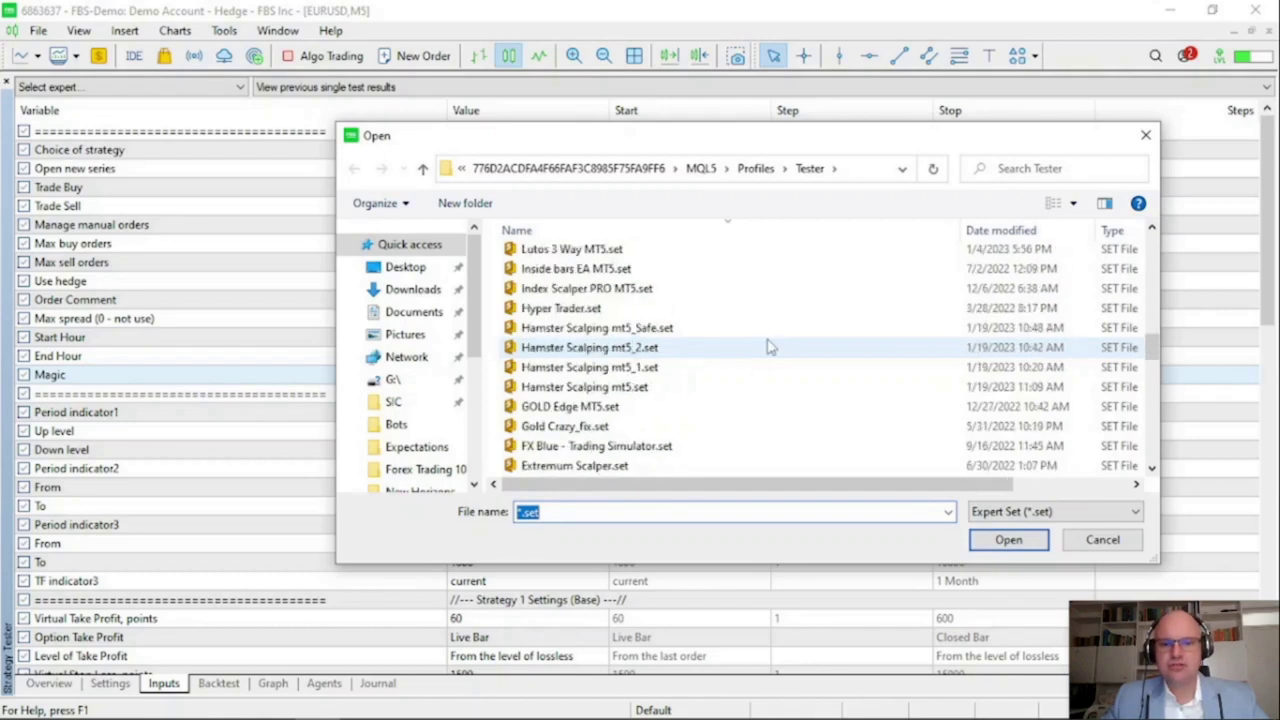
pyautogui.click(777, 330)
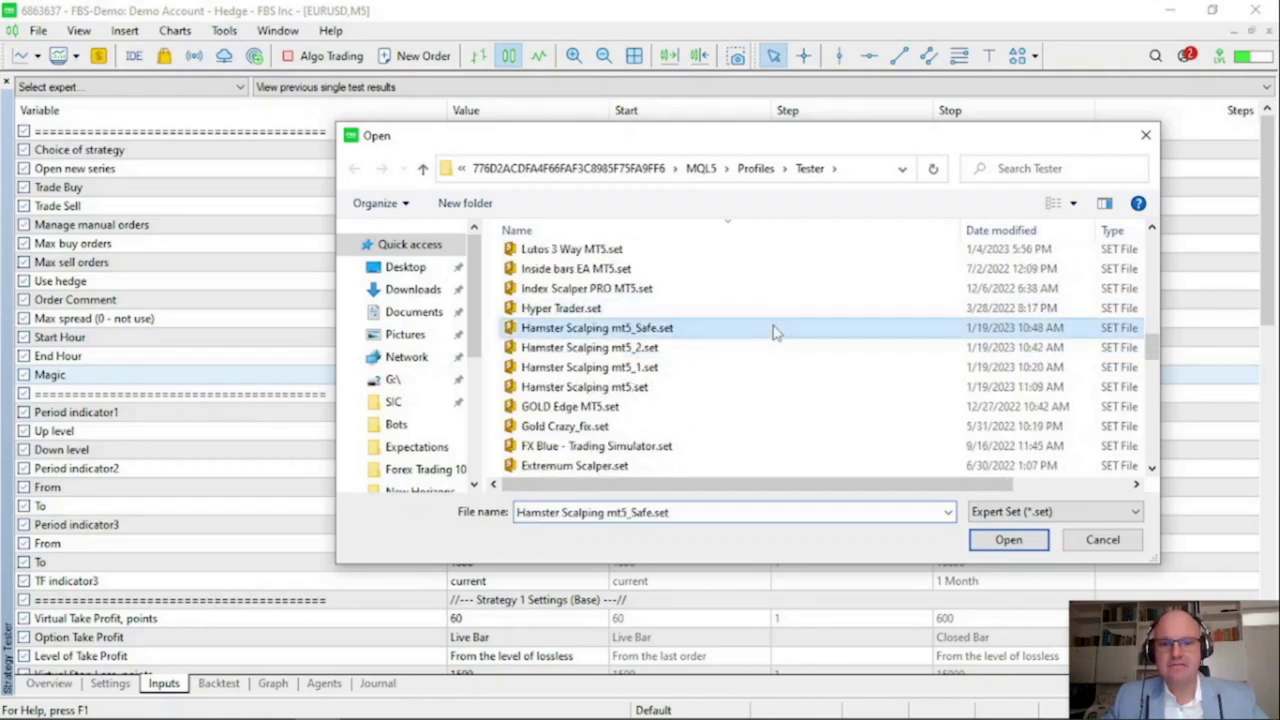
pyautogui.click(997, 539)
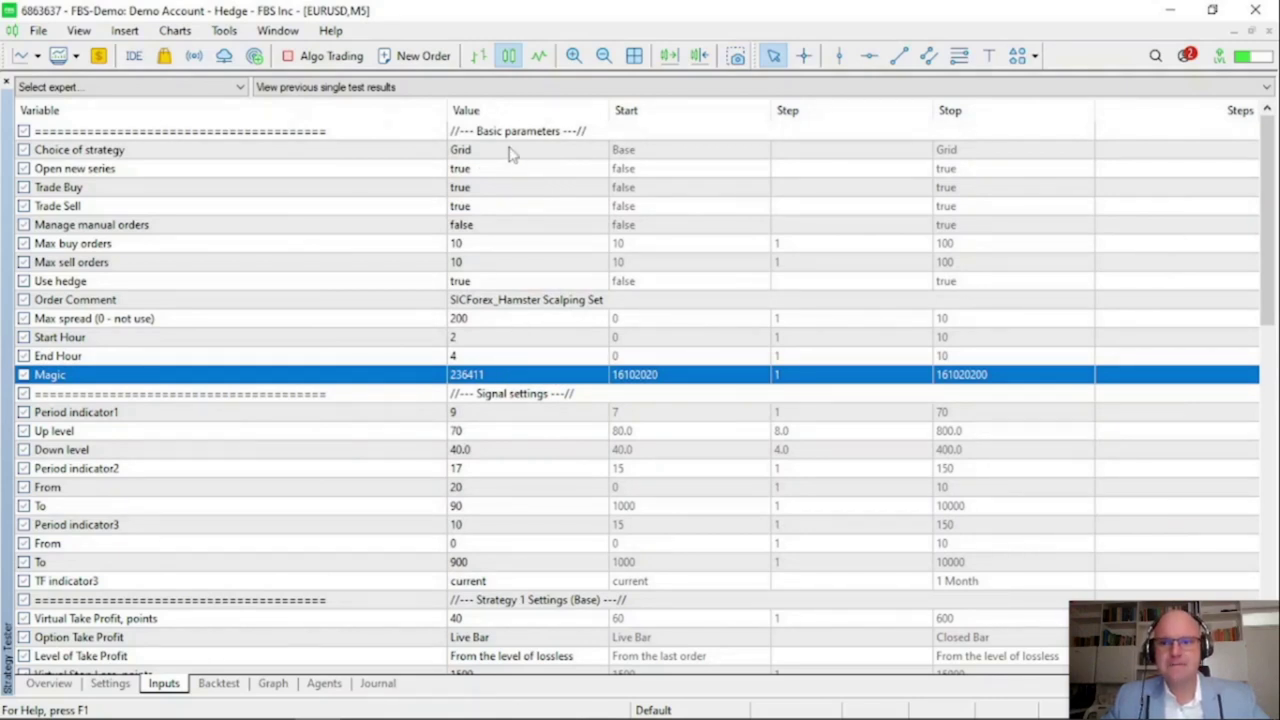
# Review the Max buy orders, Max sell orders, Start Hour and End Hour settings
pyautogui.click(475, 248)
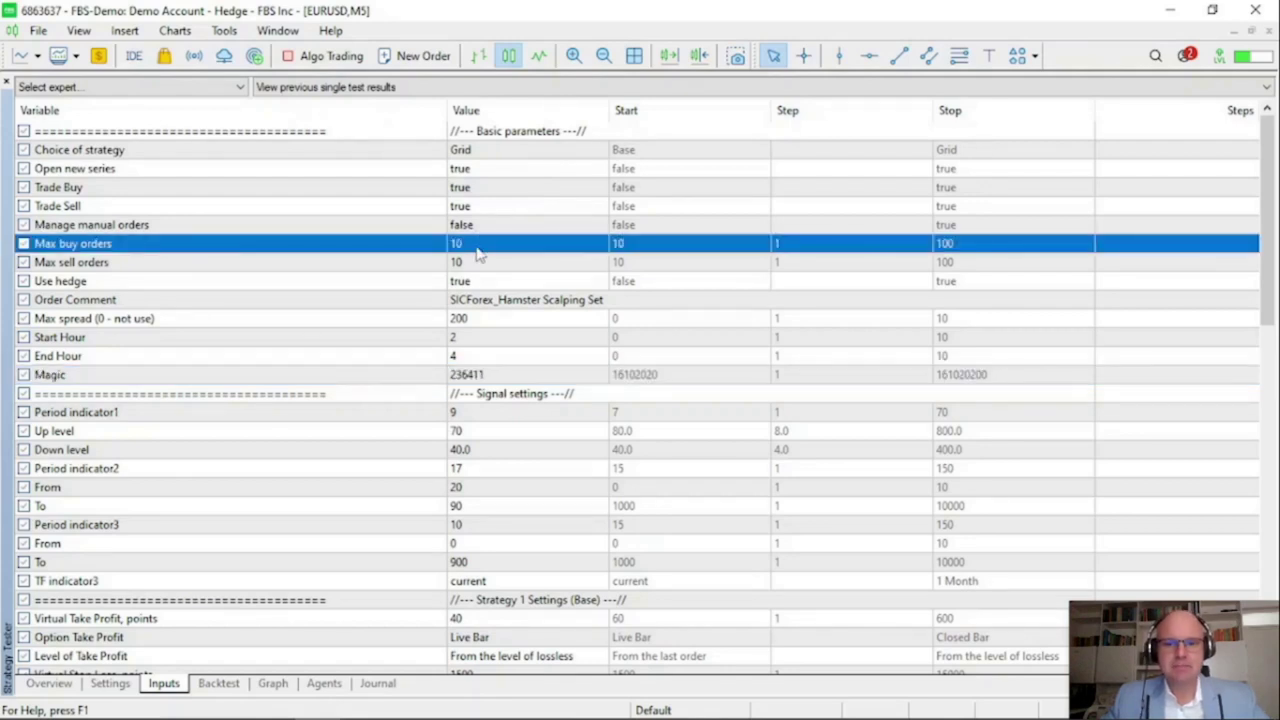
pyautogui.click(483, 264)
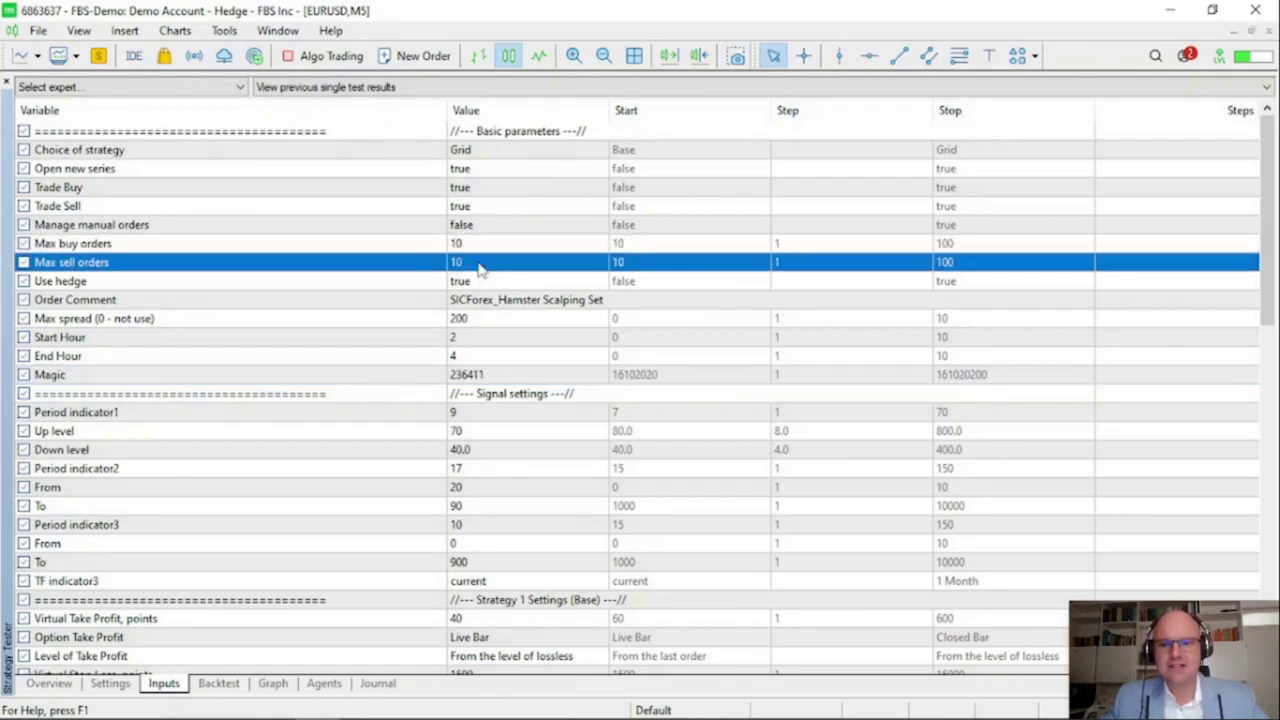
pyautogui.click(485, 342)
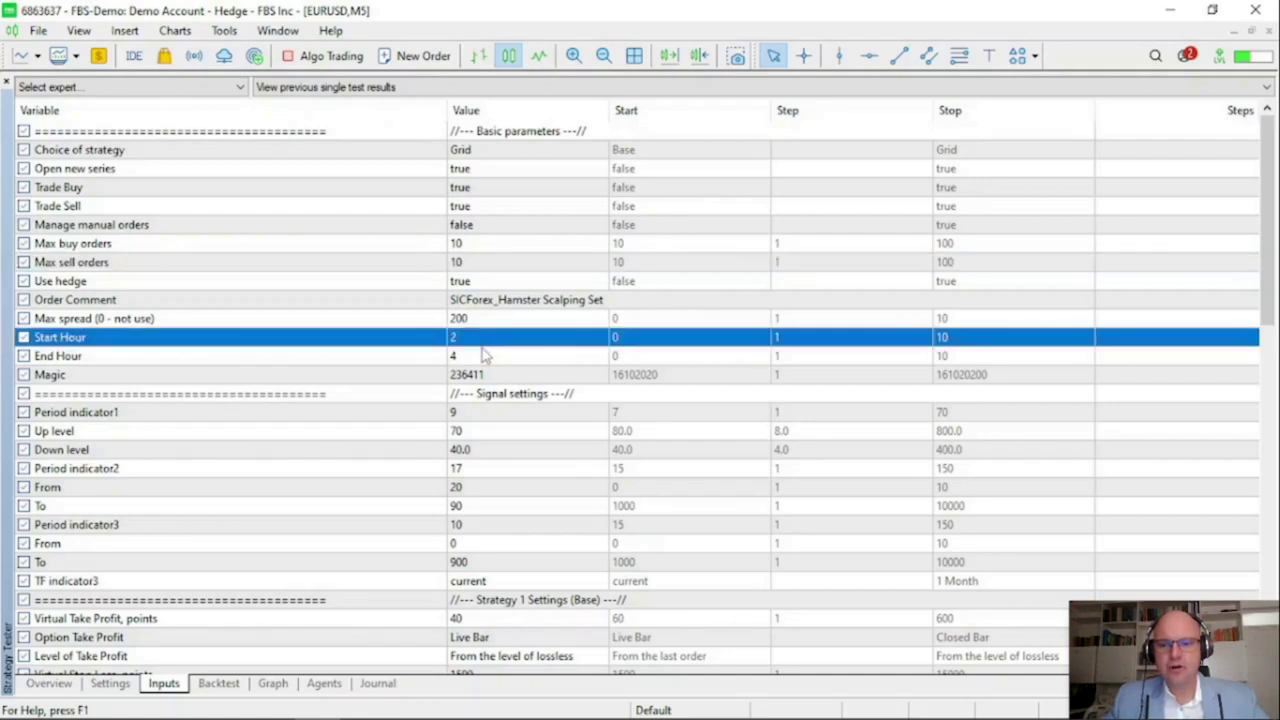
pyautogui.click(483, 356)
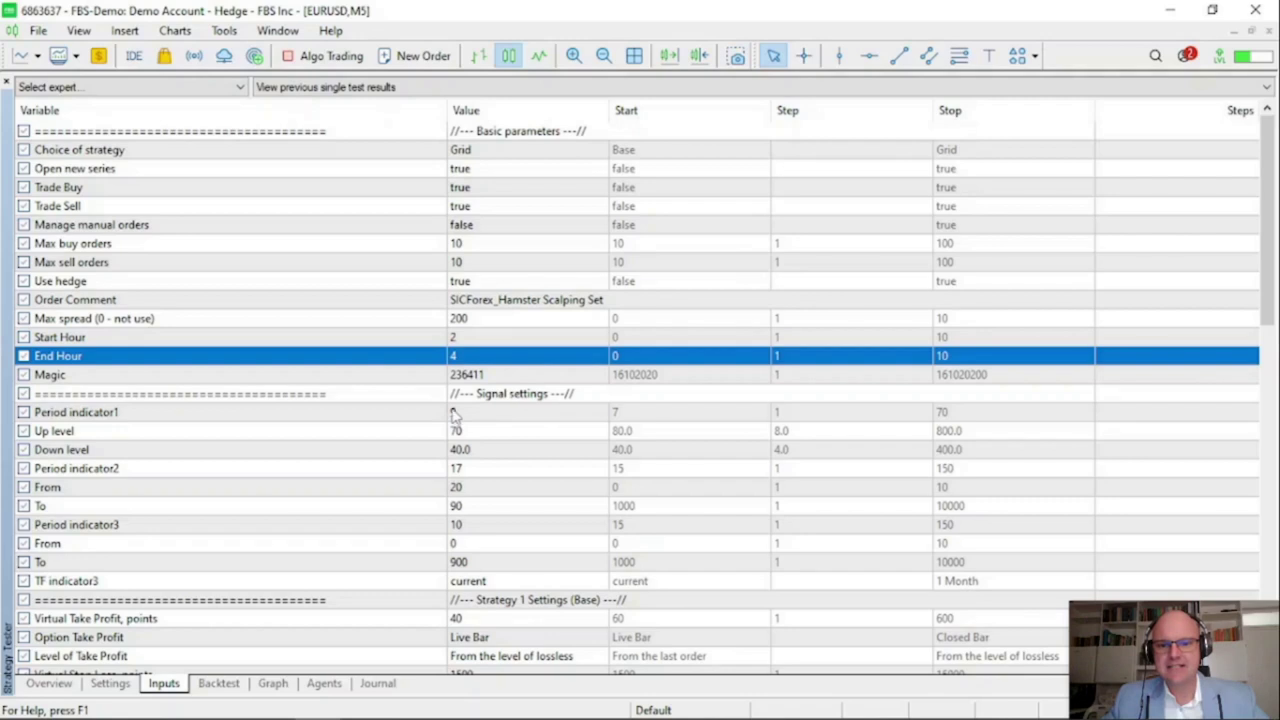
pyautogui.scroll(-6, 470, 412)
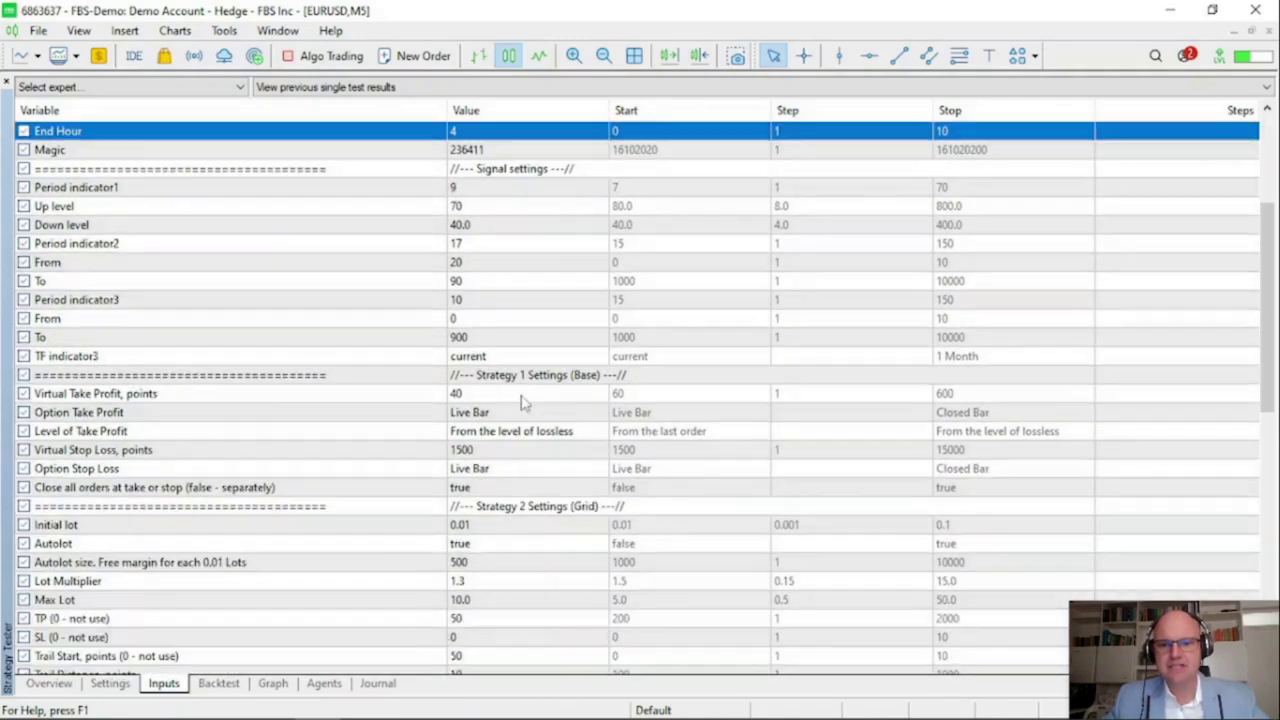
pyautogui.scroll(-1, 524, 398)
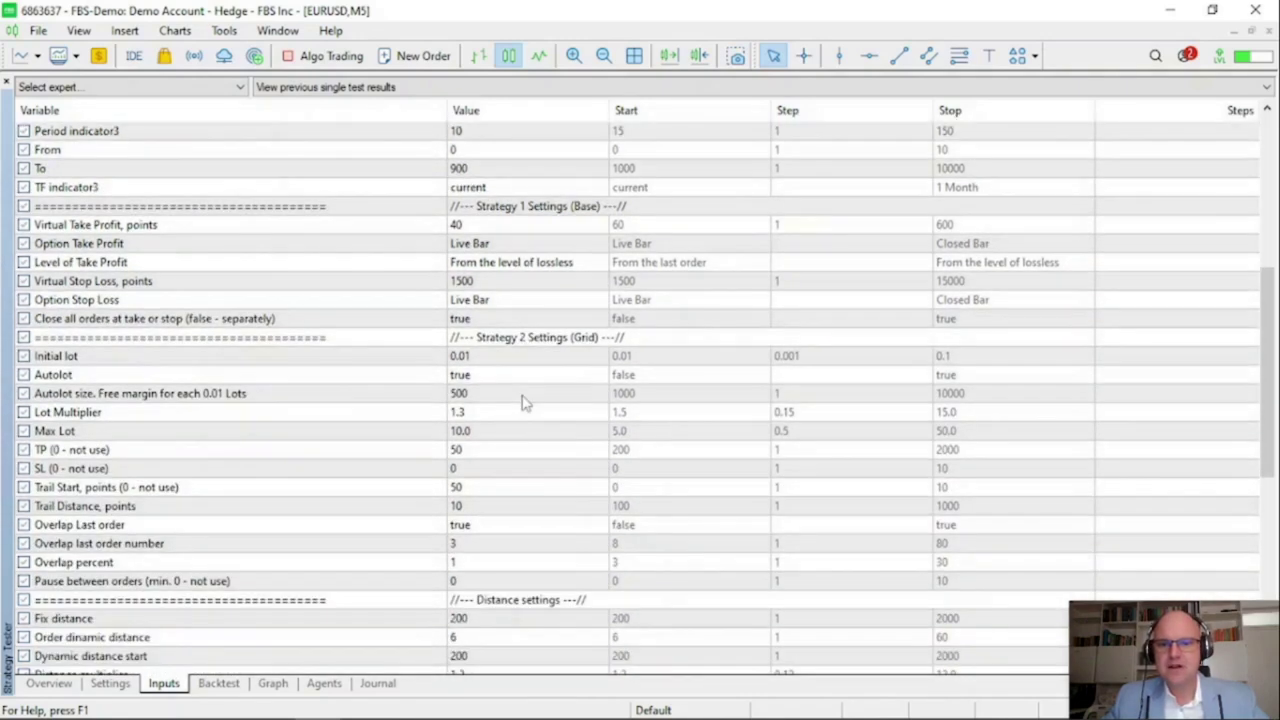
# Review Virtual Take Profit, lot sizing, TP, trailing and overlap values
pyautogui.click(520, 230)
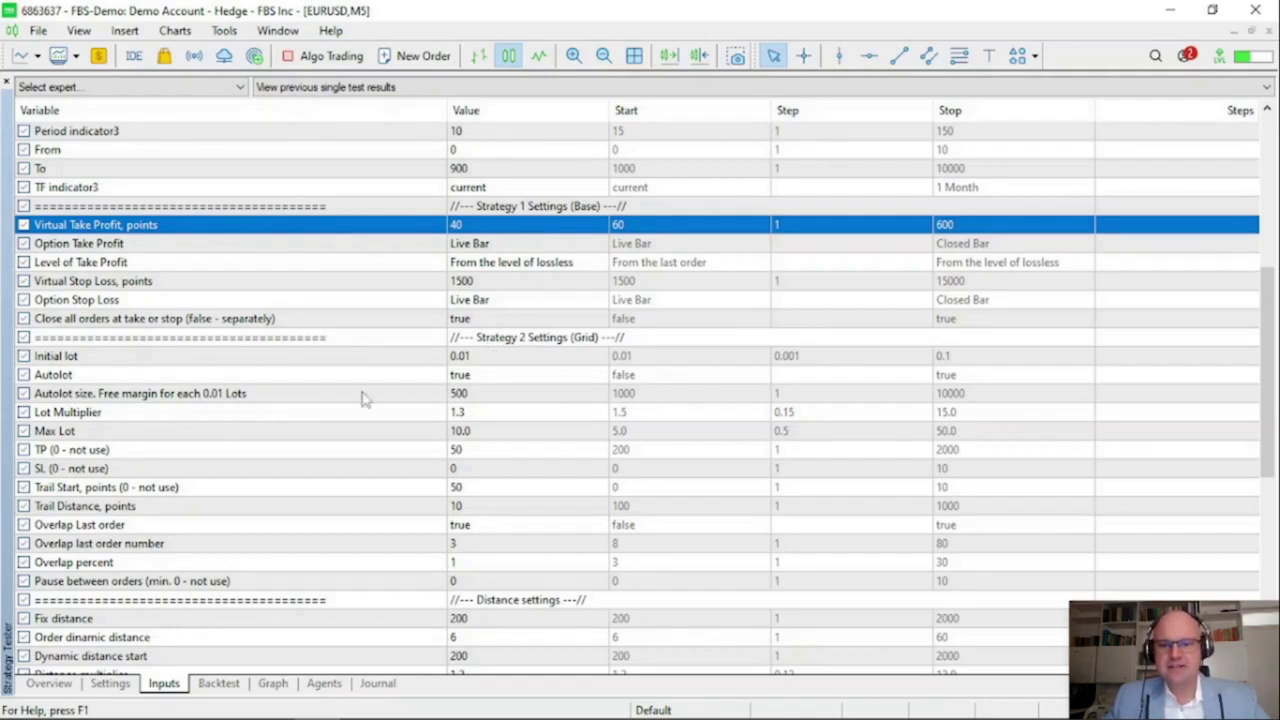
pyautogui.click(520, 360)
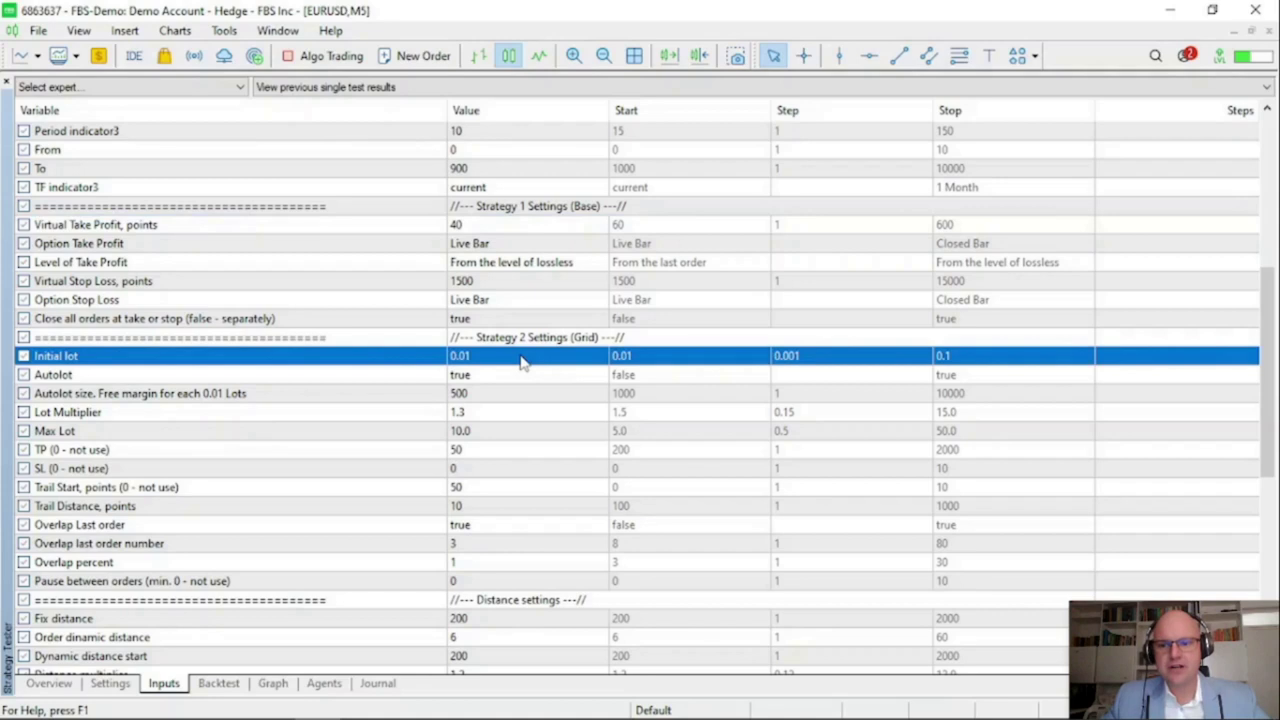
pyautogui.click(514, 418)
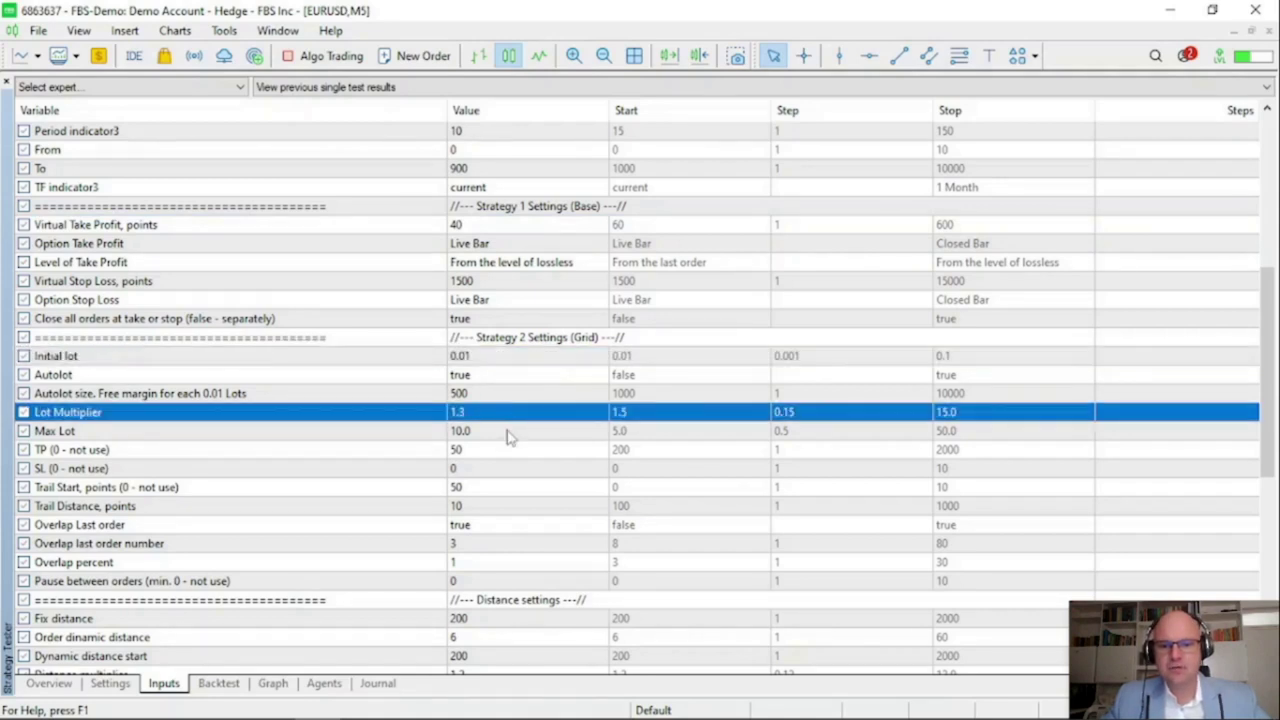
pyautogui.click(507, 433)
pyautogui.click(502, 451)
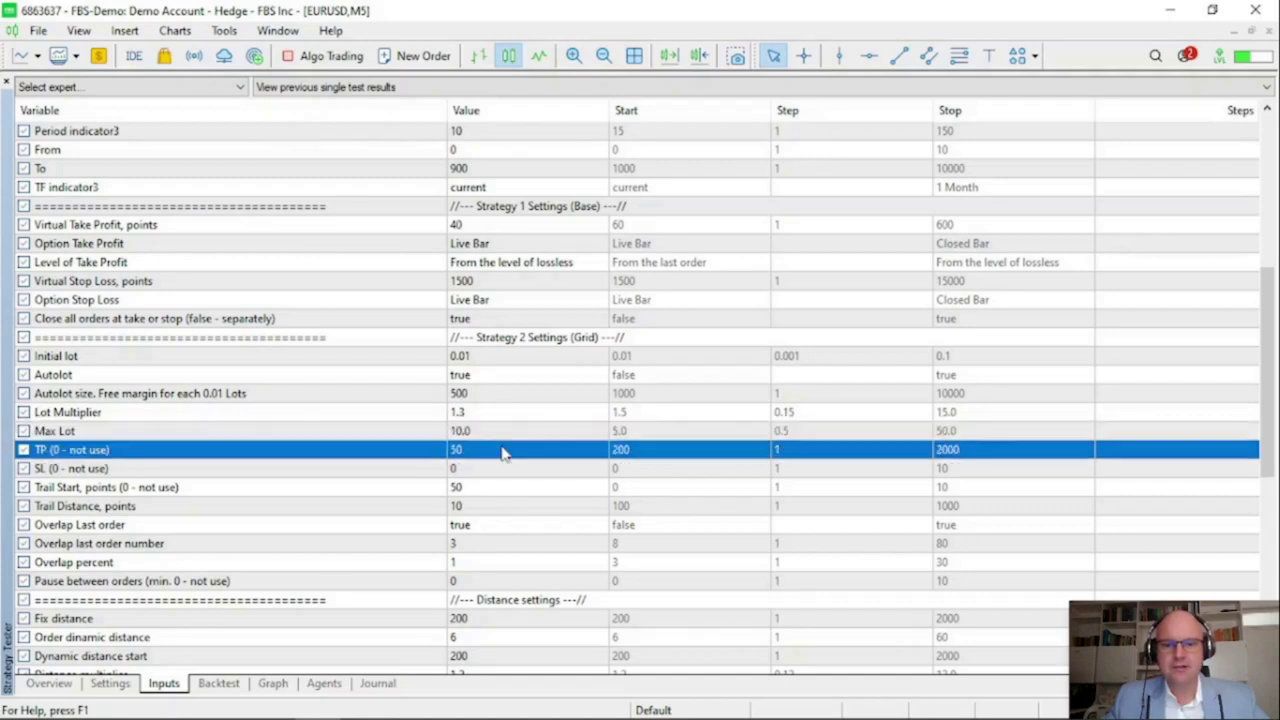
pyautogui.click(488, 489)
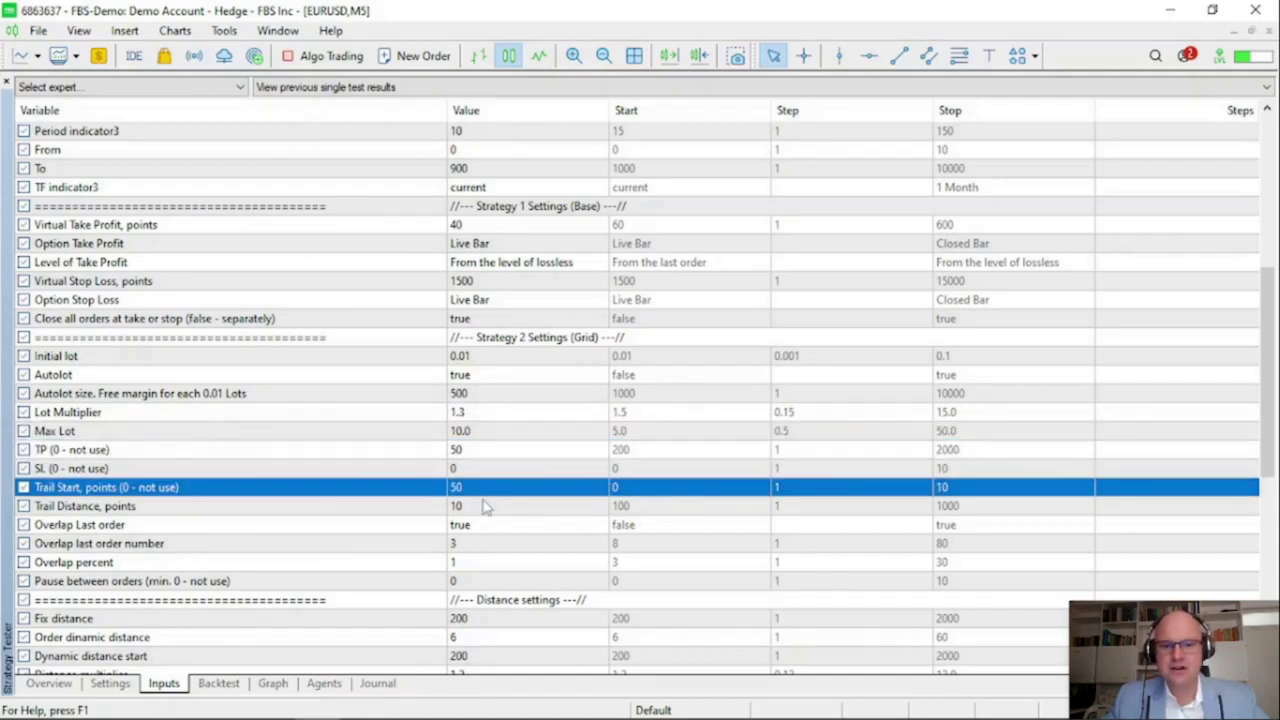
pyautogui.click(487, 507)
pyautogui.click(485, 489)
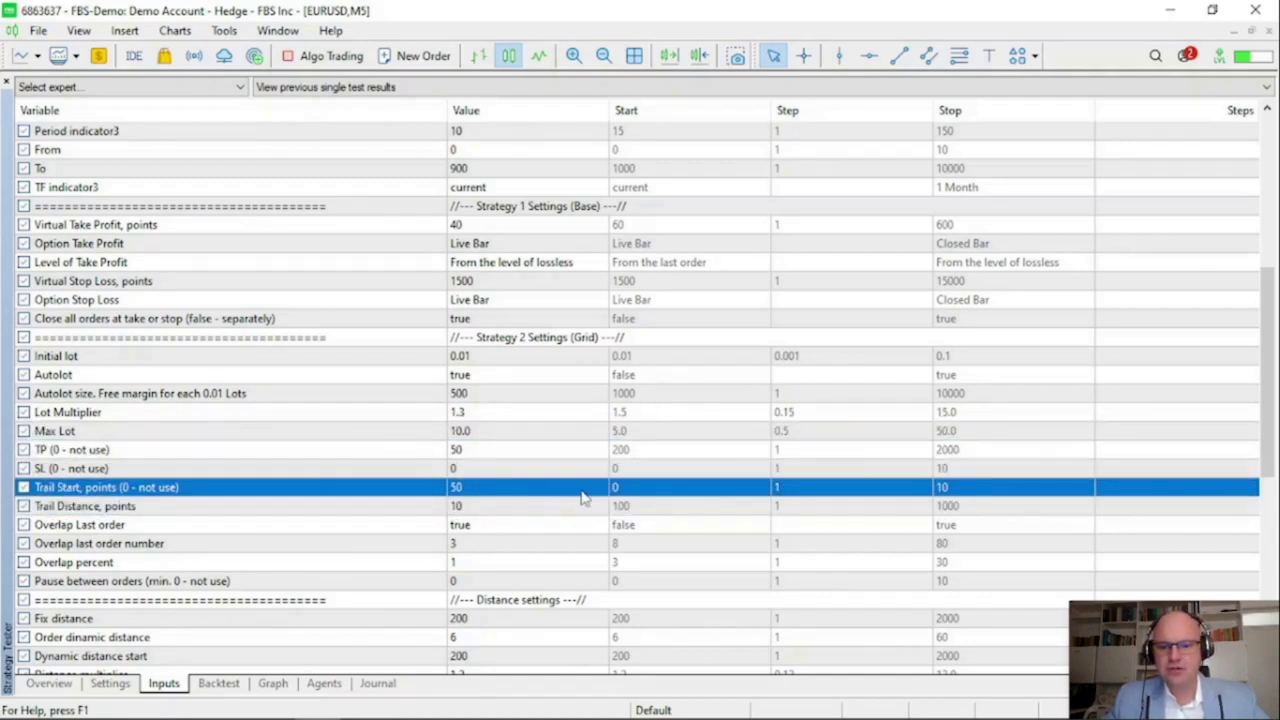
pyautogui.click(504, 546)
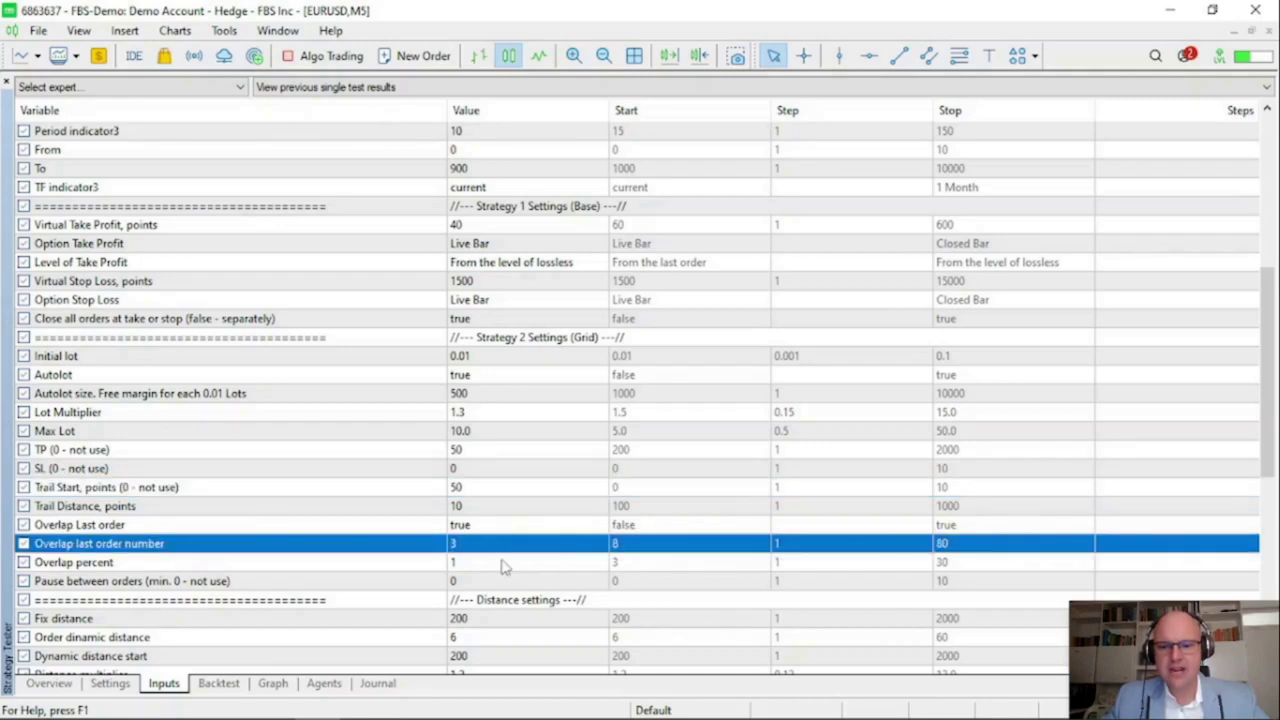
pyautogui.click(504, 566)
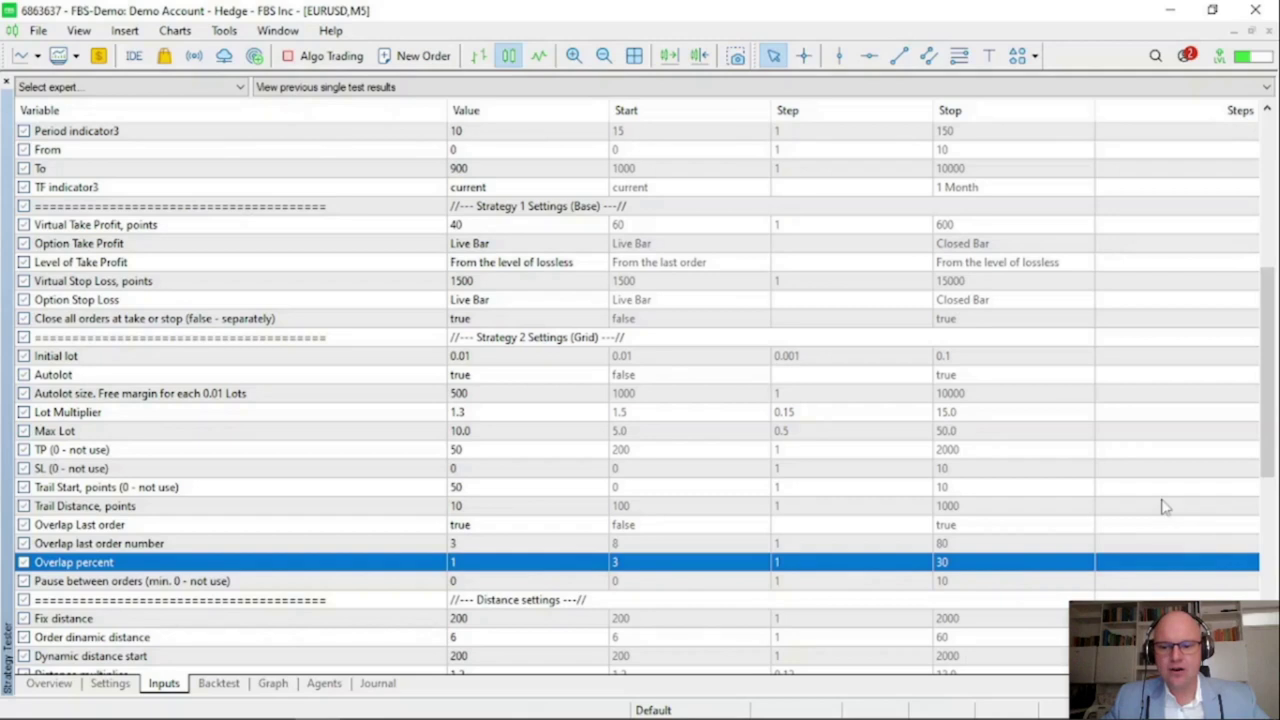
# Review the fixed, dynamic and multiplier distance settings, then show the balance graph
pyautogui.scroll(-5, 1165, 507)
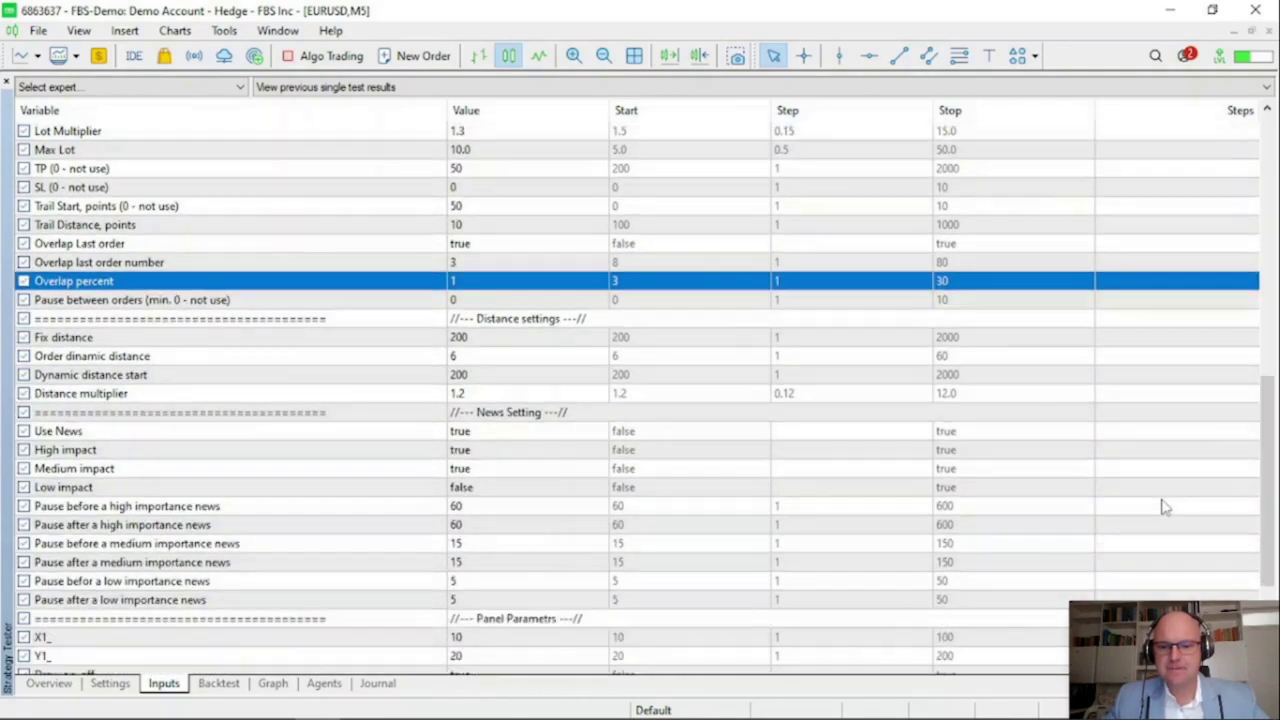
pyautogui.click(268, 343)
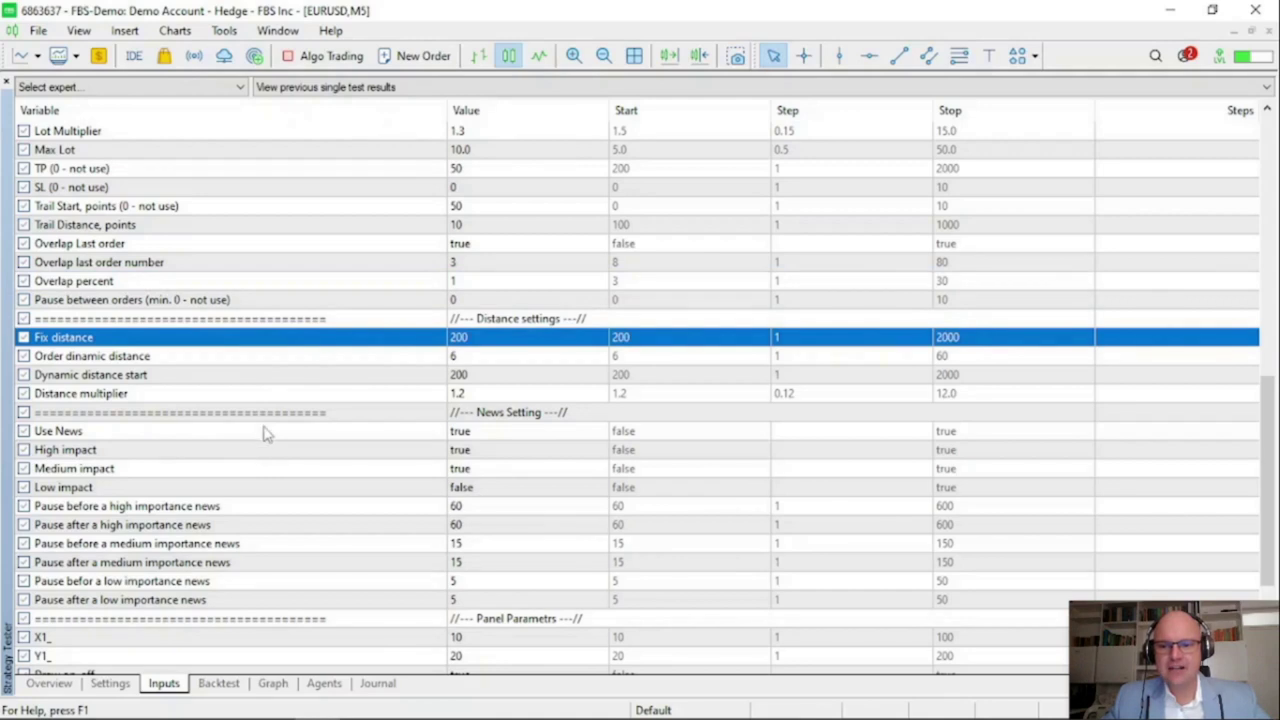
pyautogui.click(285, 361)
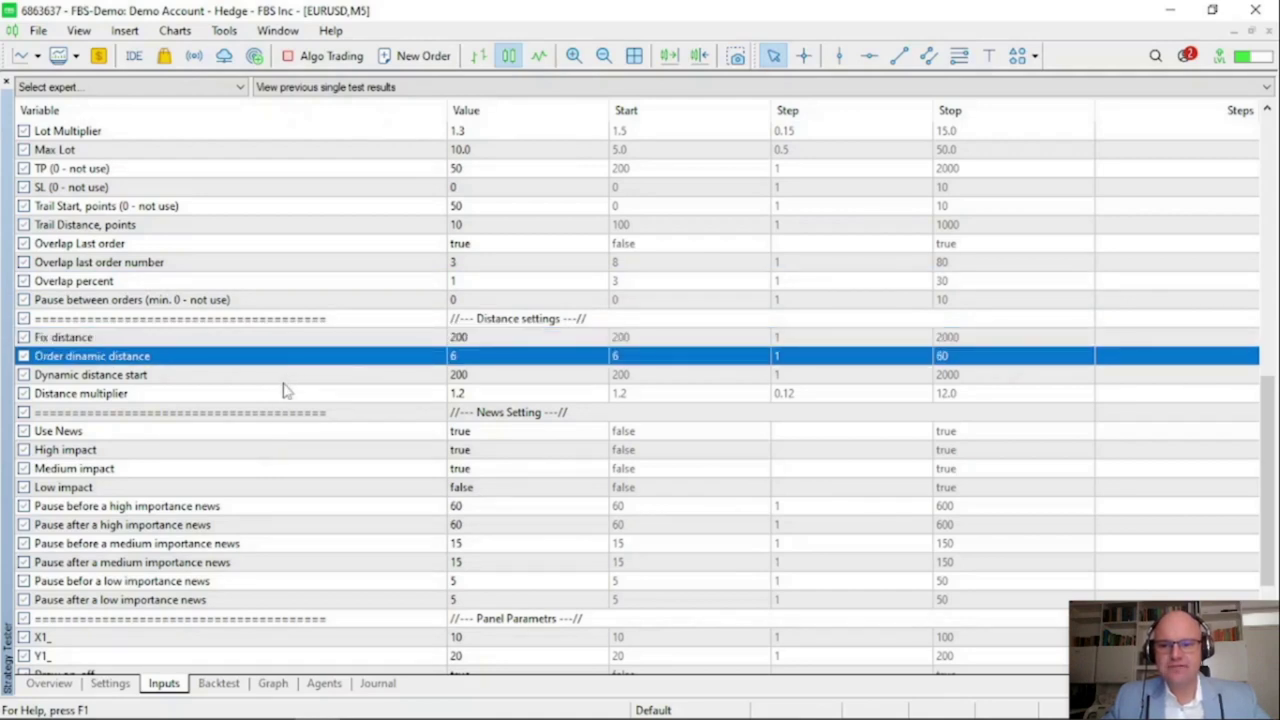
pyautogui.click(288, 379)
pyautogui.click(293, 395)
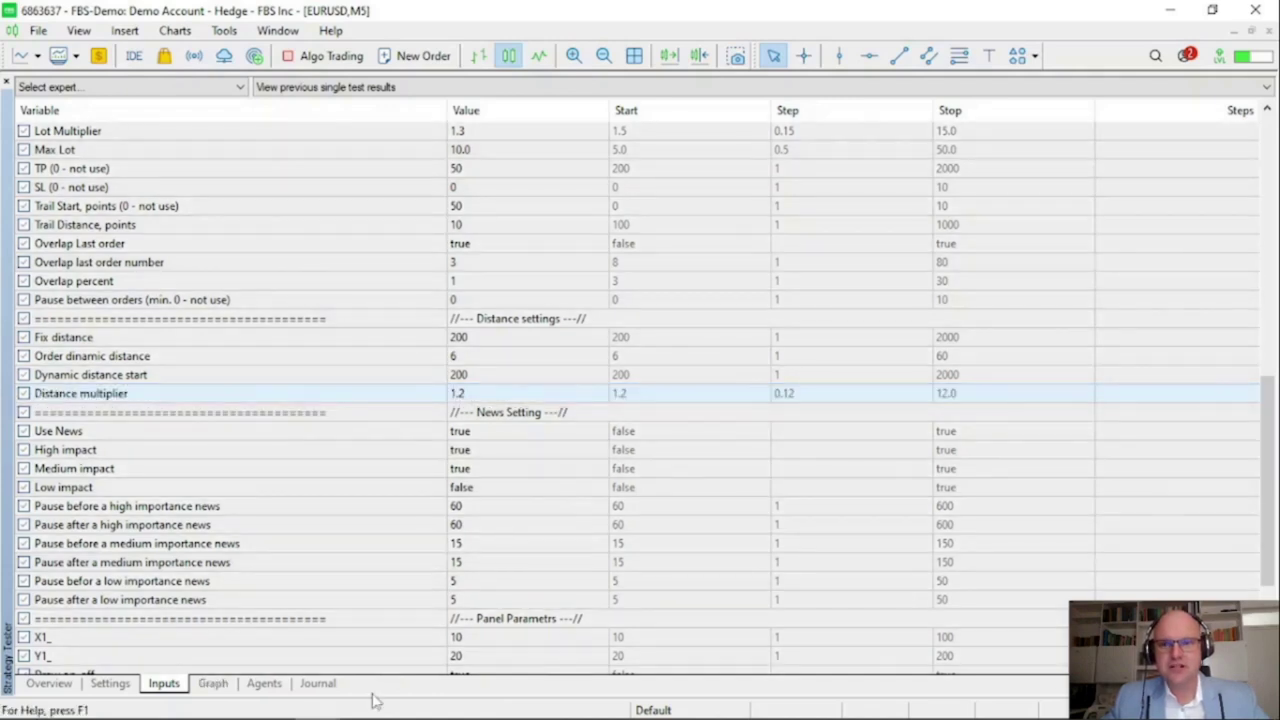
pyautogui.click(213, 683)
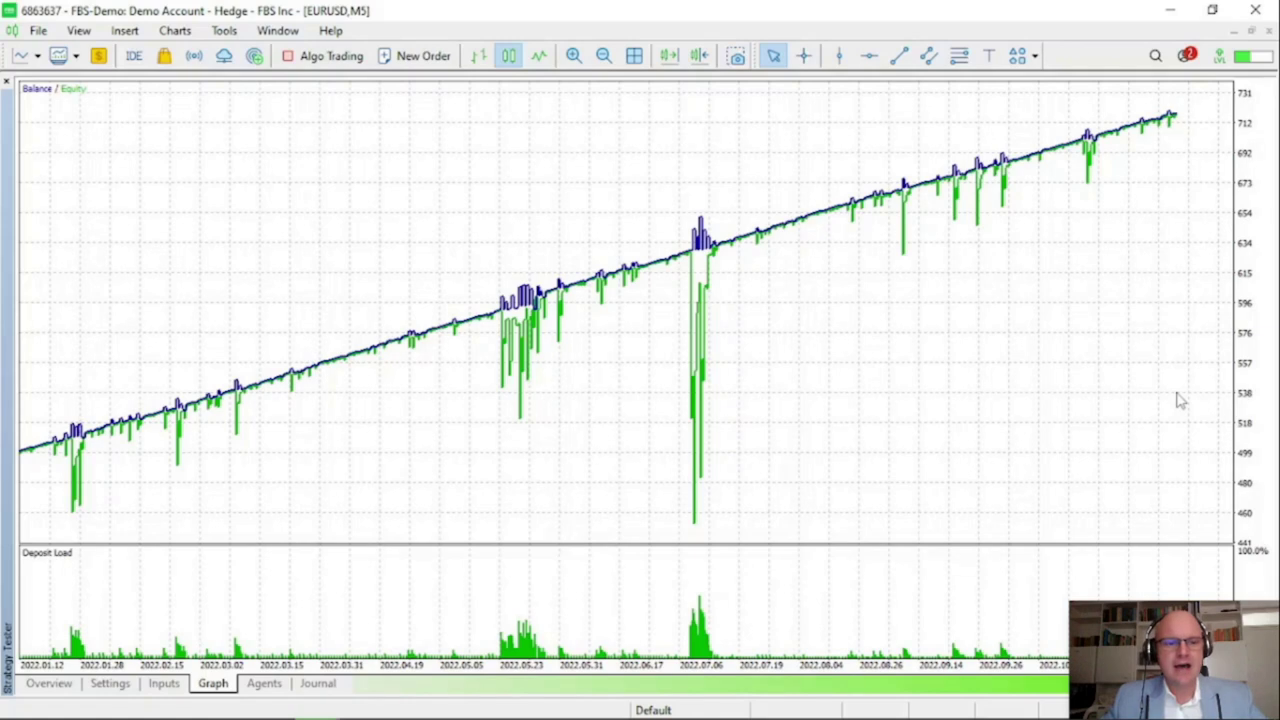
# Scroll back through the grid and distance inputs, then return to the balance graph nearing 742
pyautogui.click(156, 690)
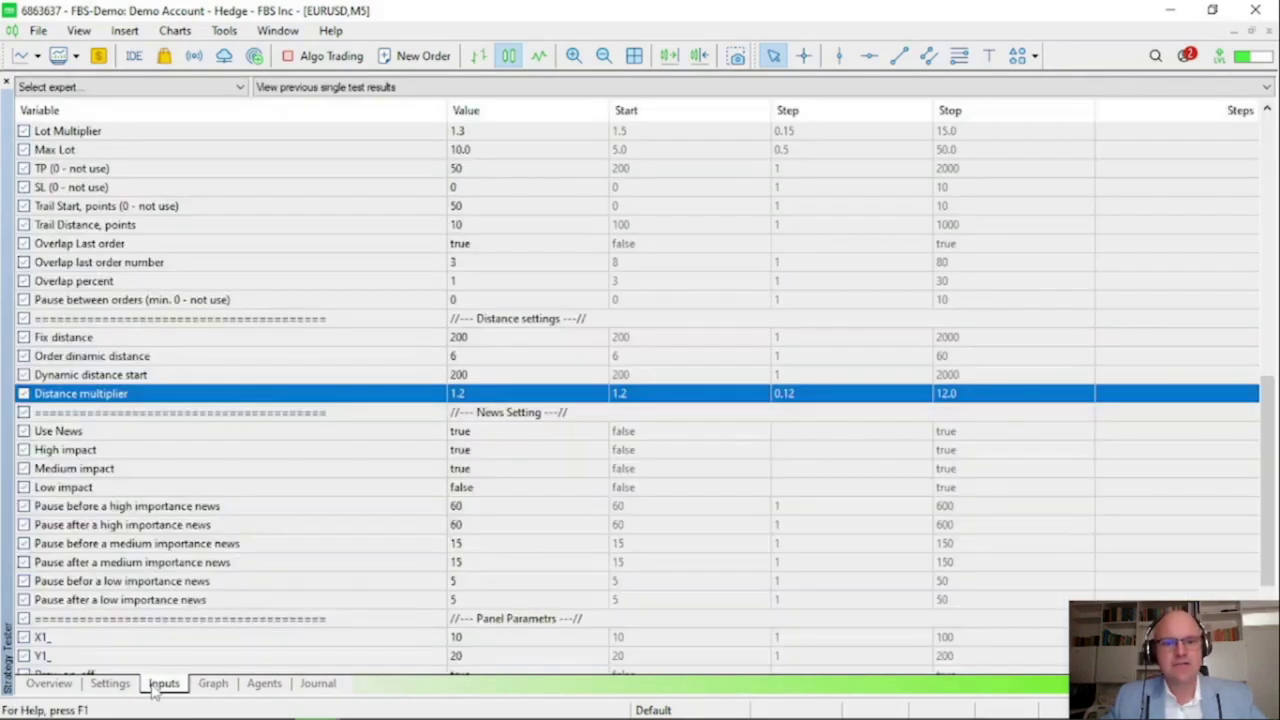
pyautogui.scroll(2, 585, 247)
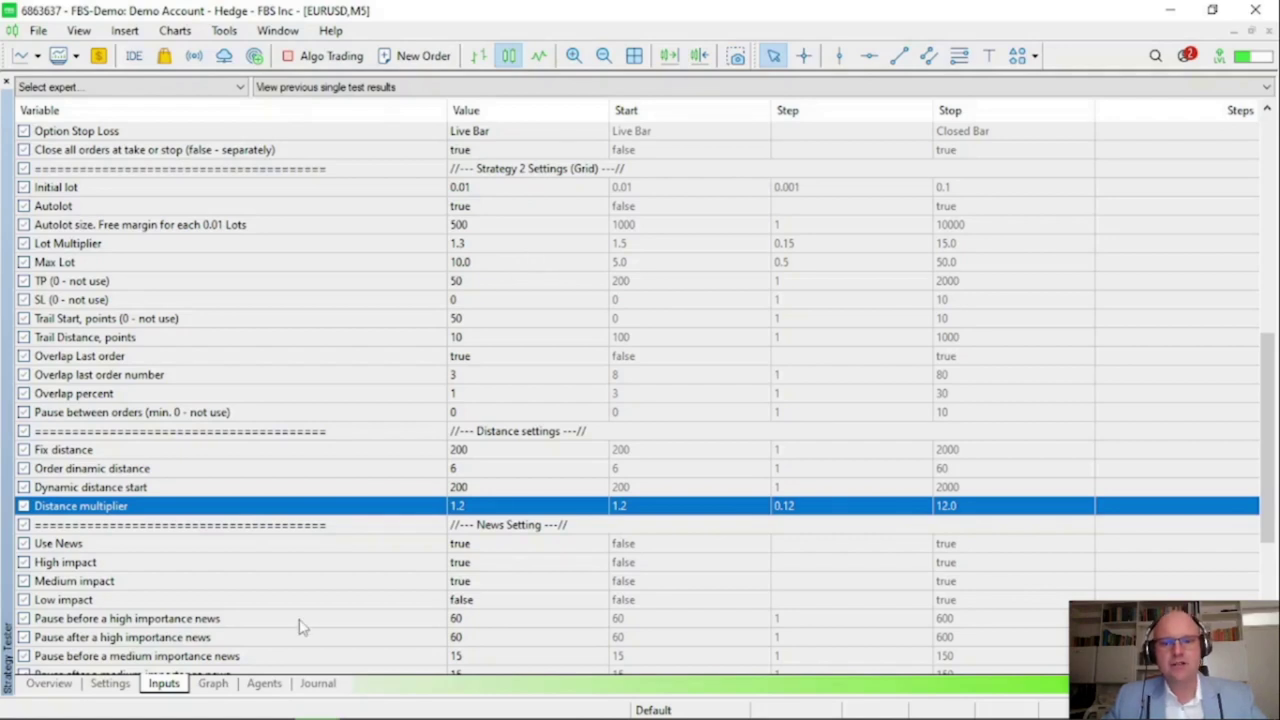
pyautogui.click(228, 688)
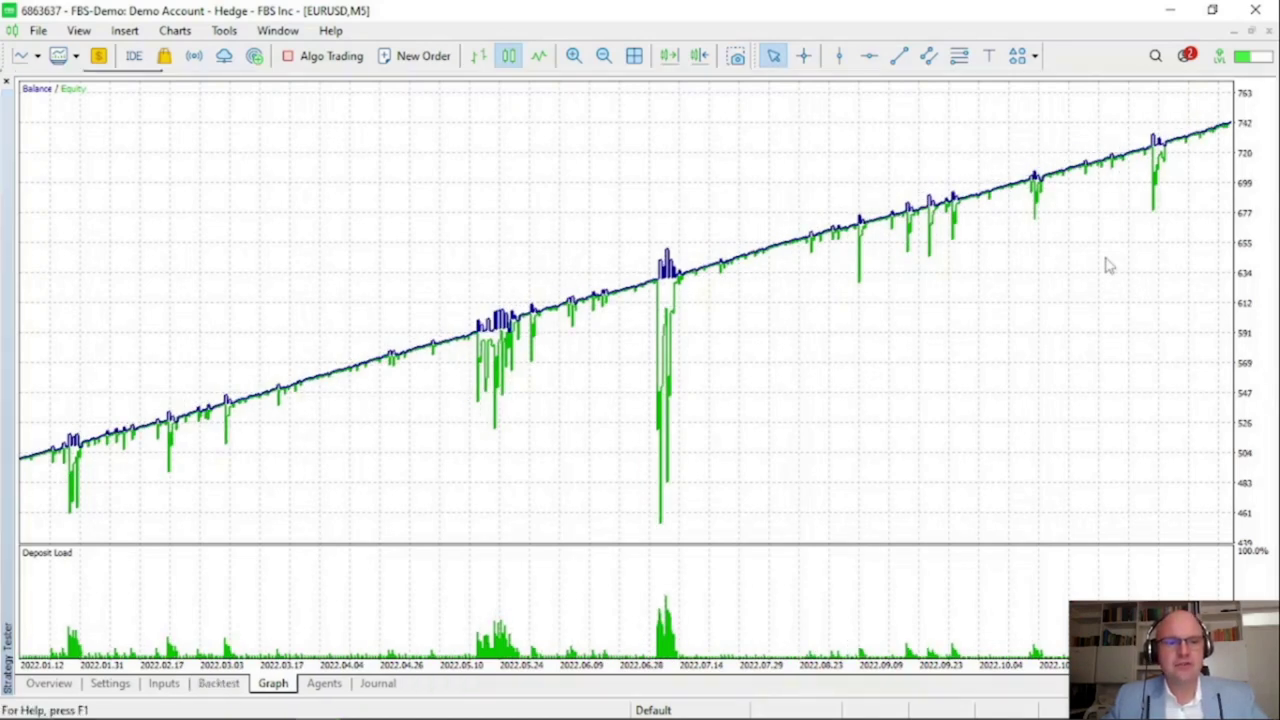
# View the backtest report: 242.07 net profit, profit factor 1.66, 551 trades, 27.87% drawdown
pyautogui.click(232, 688)
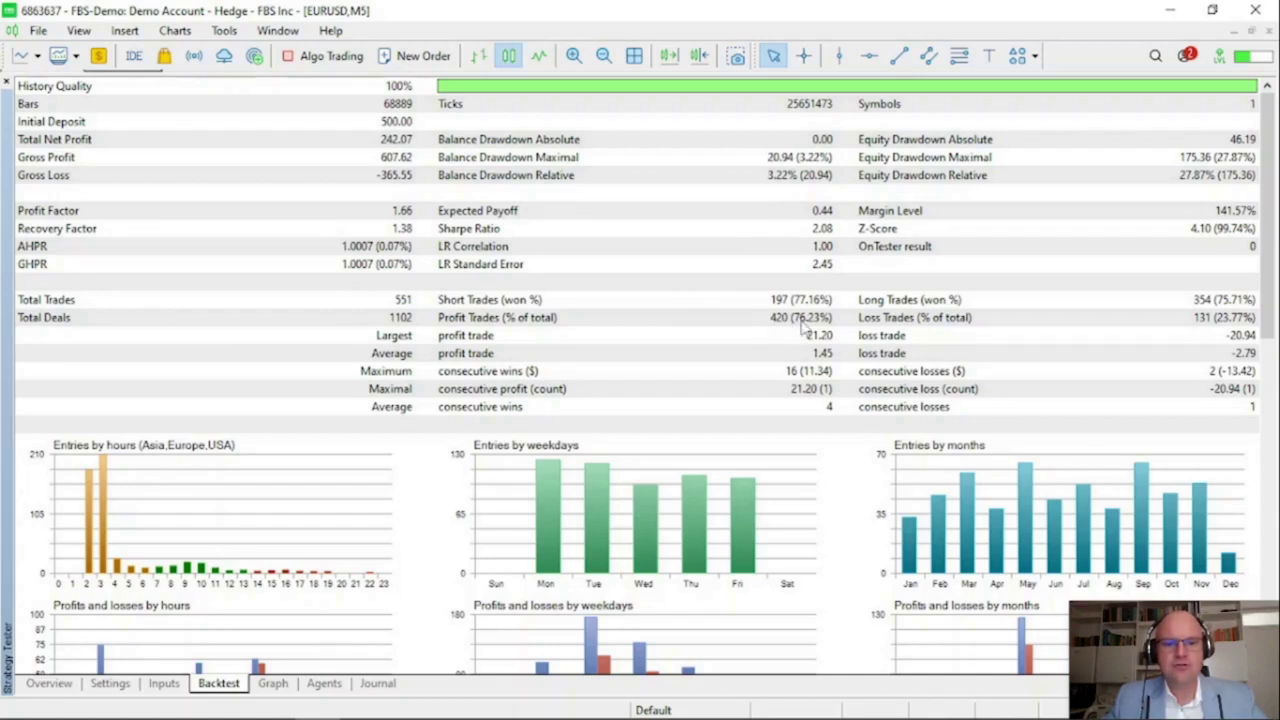
pyautogui.scroll(-3, 802, 326)
pyautogui.scroll(-1, 802, 326)
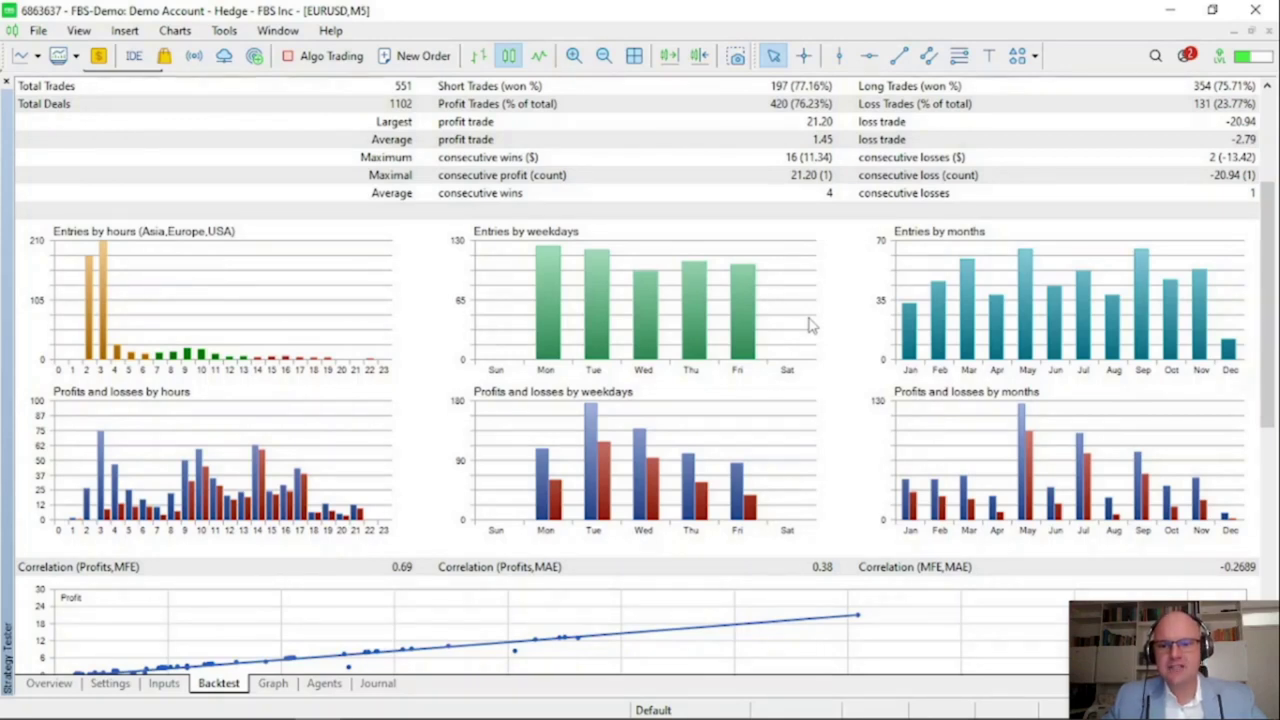
pyautogui.scroll(-3, 810, 322)
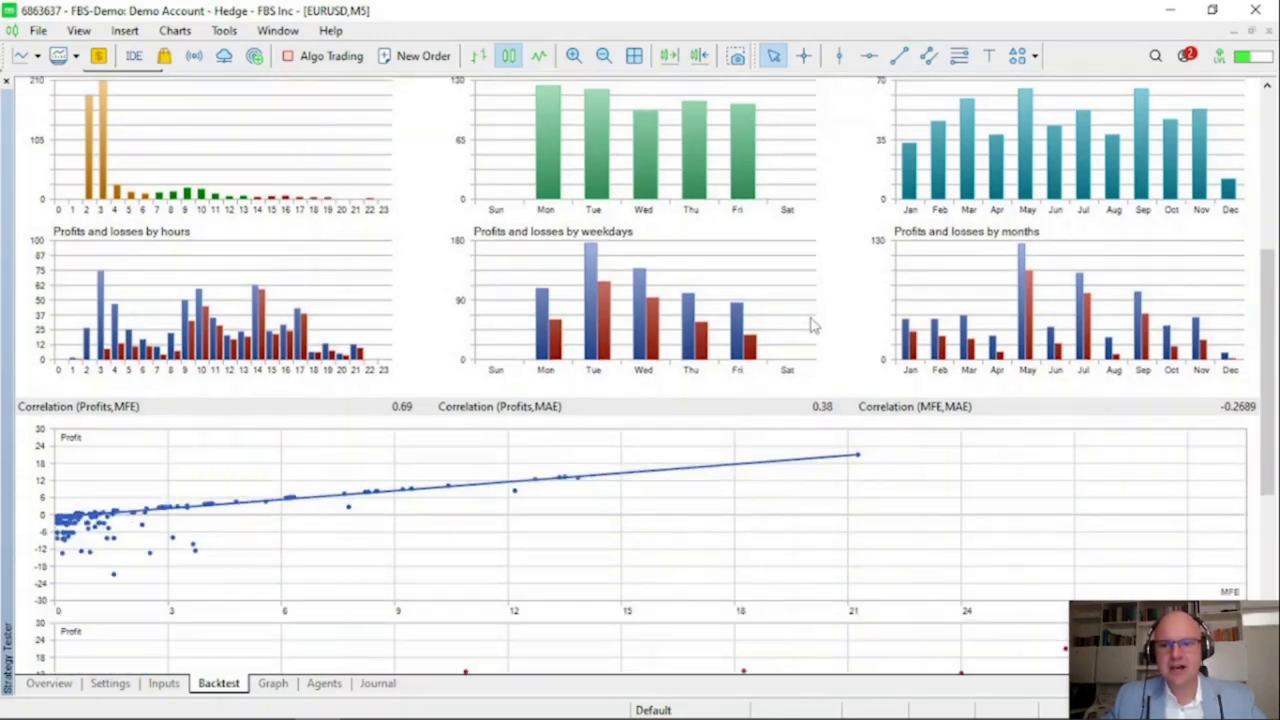
pyautogui.scroll(7, 810, 325)
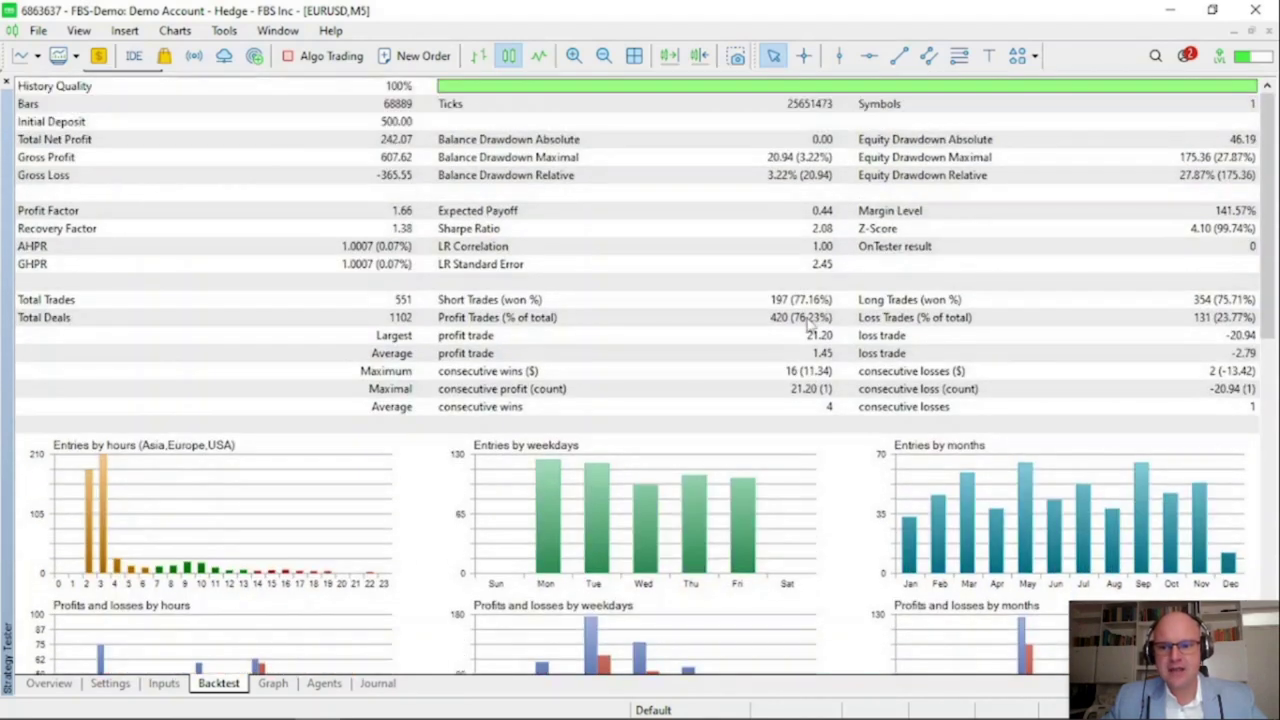